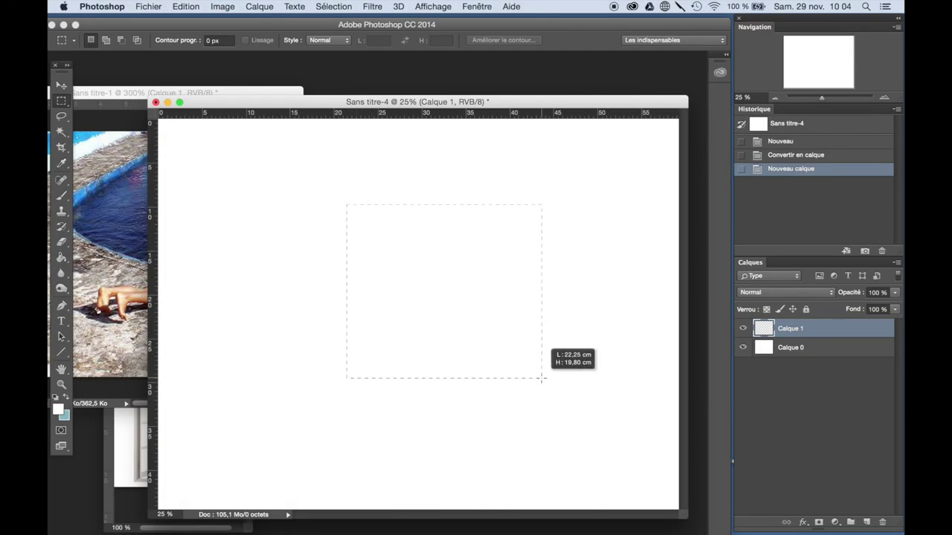
- Fill a mid-canvas rectangle on Calque 1 and give it a Contour stroke style
drag(542, 378, 543, 378)
click(61, 256)
click(464, 285)
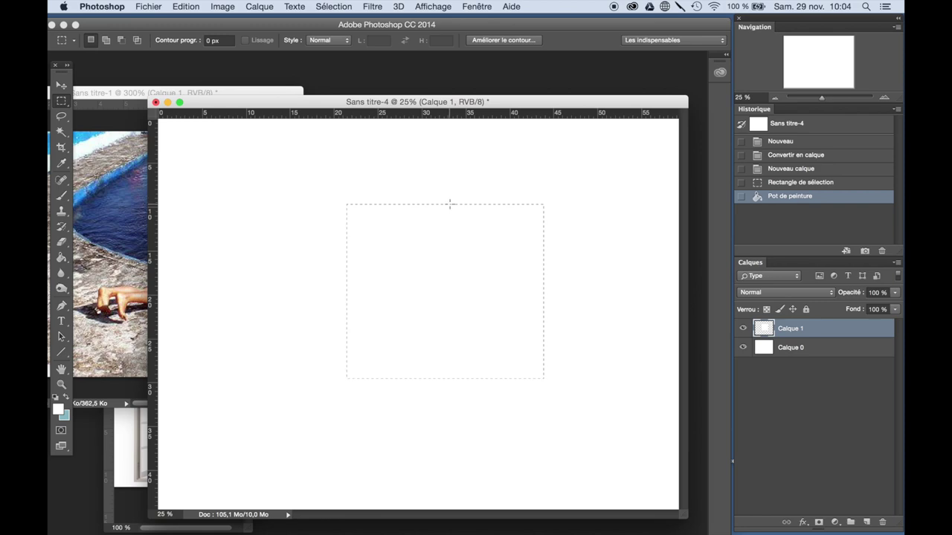
drag(450, 203, 449, 203)
key(super+d)
right_click(790, 327)
click(765, 291)
click(251, 183)
click(680, 106)
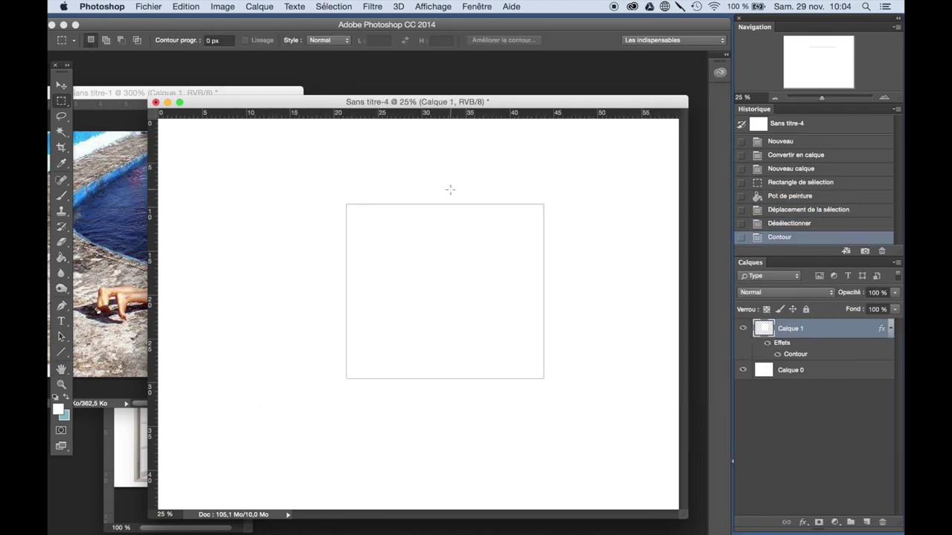
- Fill and stroke a second panel on new Calque 2, then paste a copy as Calque 3
drag(544, 378, 544, 378)
click(259, 5)
click(433, 21)
click(614, 227)
key(g)
click(502, 269)
right_click(790, 328)
click(766, 291)
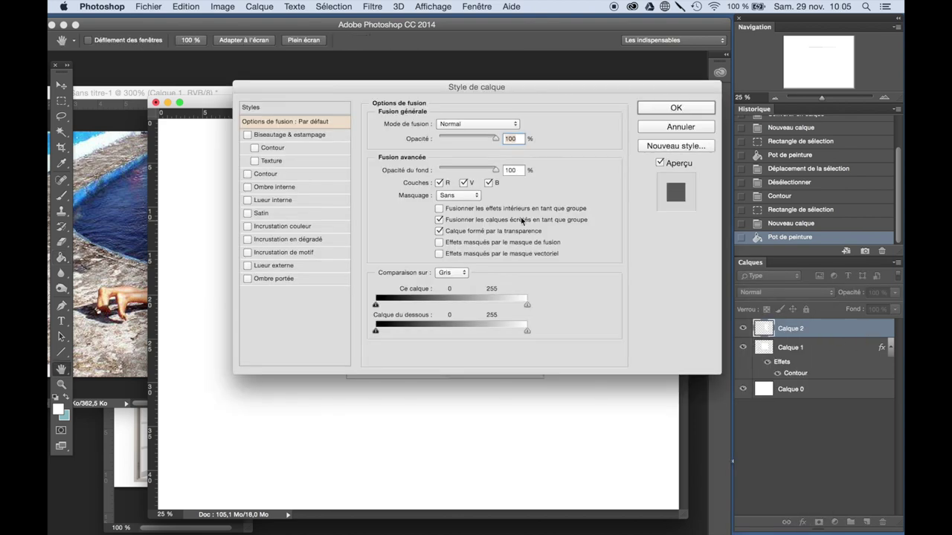
click(250, 183)
click(679, 106)
key(v)
key(super+v)
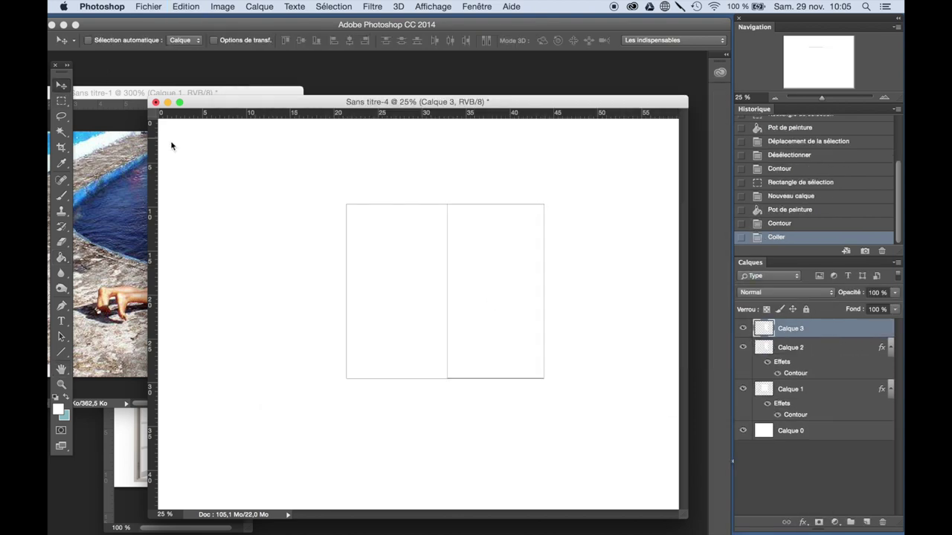
- Move and free-transform the pasted Calque 3, then widen Calque 2 slightly left
key(Return)
drag(421, 296, 445, 291)
key(l)
key(super+t)
key(Return)
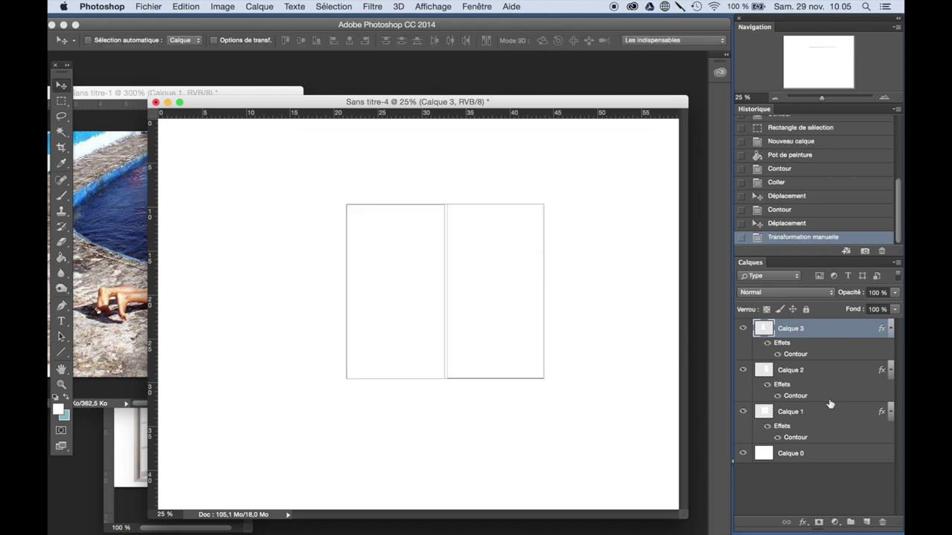
click(790, 369)
key(super+t)
drag(446, 291, 444, 290)
key(Return)
- Try erasing inner rectangles on Calque 2 and Calque 3, then undo the erasures
key(m)
drag(439, 371, 439, 372)
click(364, 218)
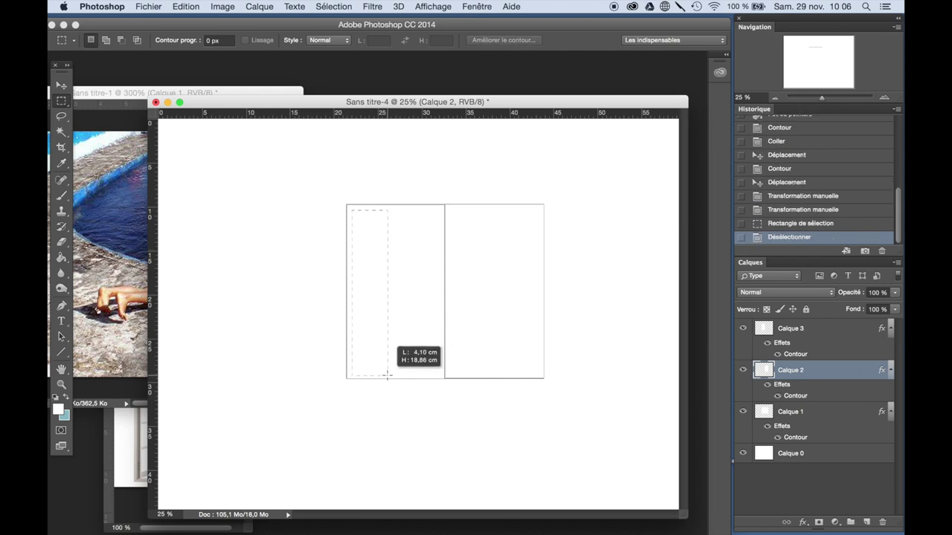
drag(381, 245, 392, 281)
key(Delete)
click(790, 327)
key(Delete)
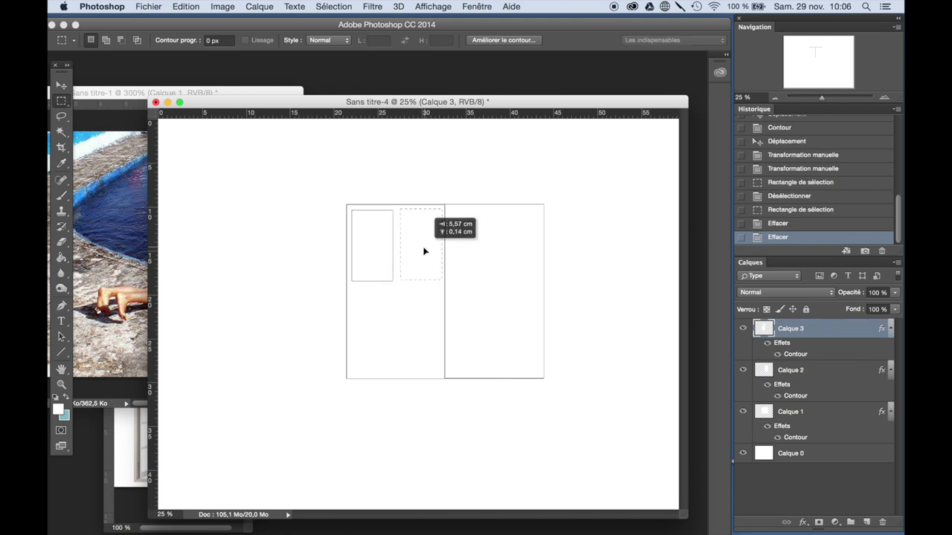
drag(428, 250, 424, 244)
key(Delete)
key(ctrl+alt+z)
key(ctrl+alt+z)
key(ctrl+alt+z)
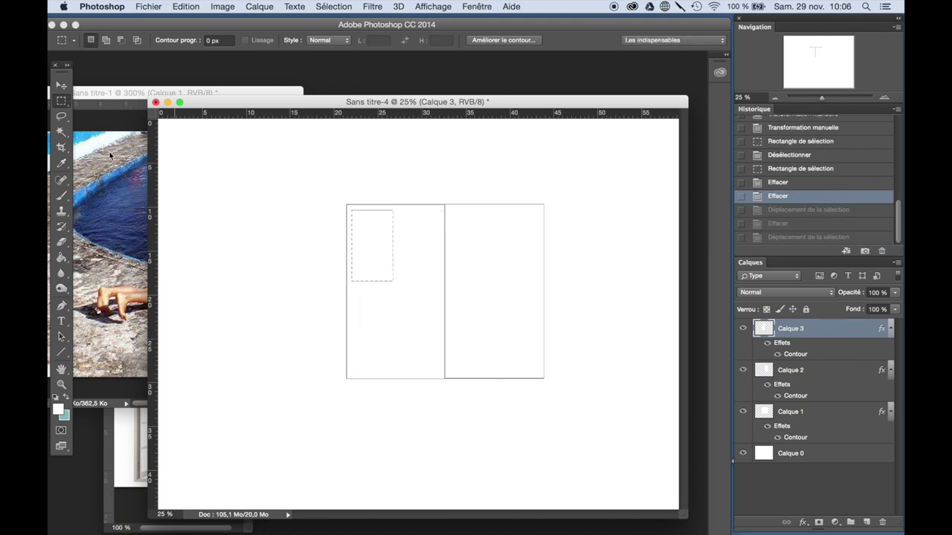
key(l)
- Deselect and delete Calque 3 from the Layers panel
key(ctrl+d)
click(883, 523)
key(Return)
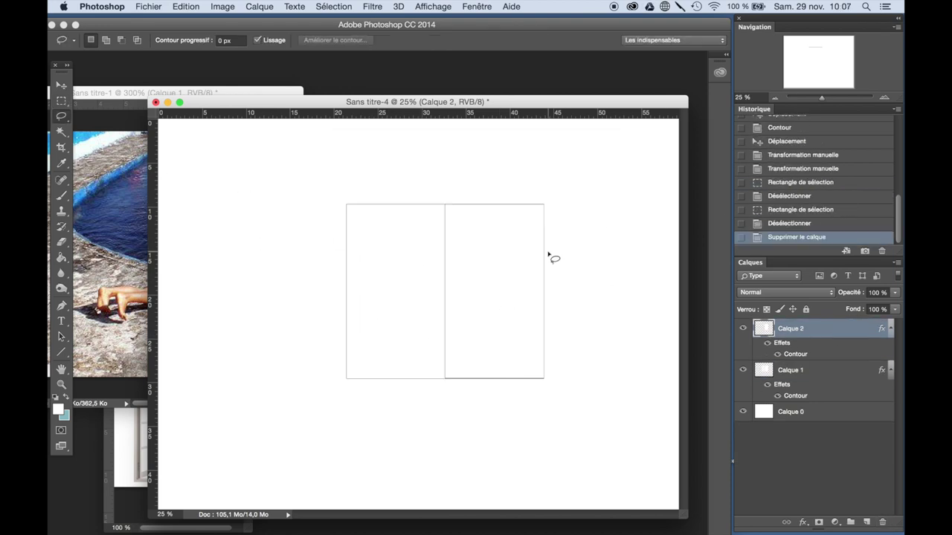
- Erase two inner boxes inside the right panel on Calque 2
drag(538, 285, 539, 285)
key(Delete)
drag(453, 282, 472, 351)
key(Delete)
key(ctrl+d)
- Try filling a horizontal band across the upper box, then undo it and cancel the transform
drag(542, 253, 541, 252)
key(g)
click(543, 251)
key(m)
key(ctrl+z)
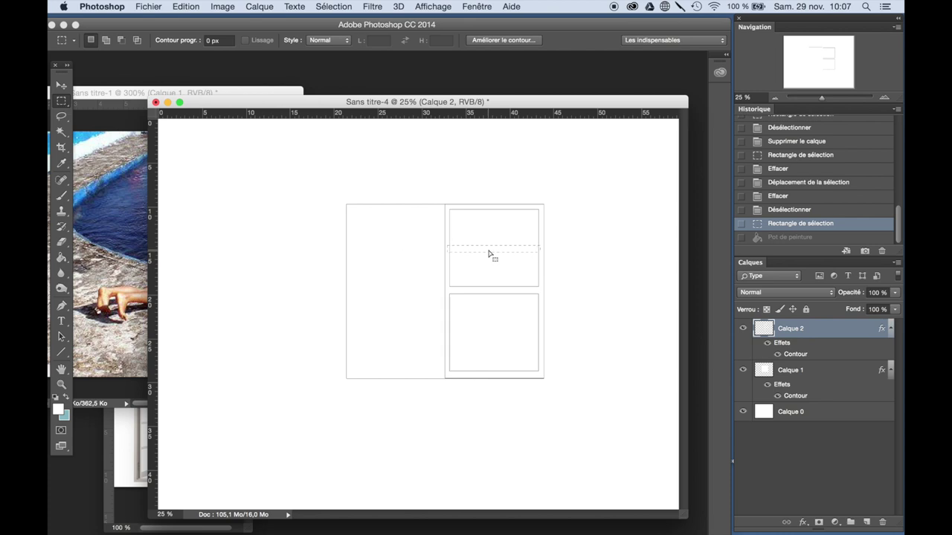
key(ctrl+t)
key(v)
click(439, 195)
key(m)
- Fill horizontal bands to split both the upper and lower boxes in two
drag(545, 209, 497, 249)
key(g)
click(491, 249)
key(m)
right_click(488, 266)
key(Escape)
drag(497, 251, 502, 336)
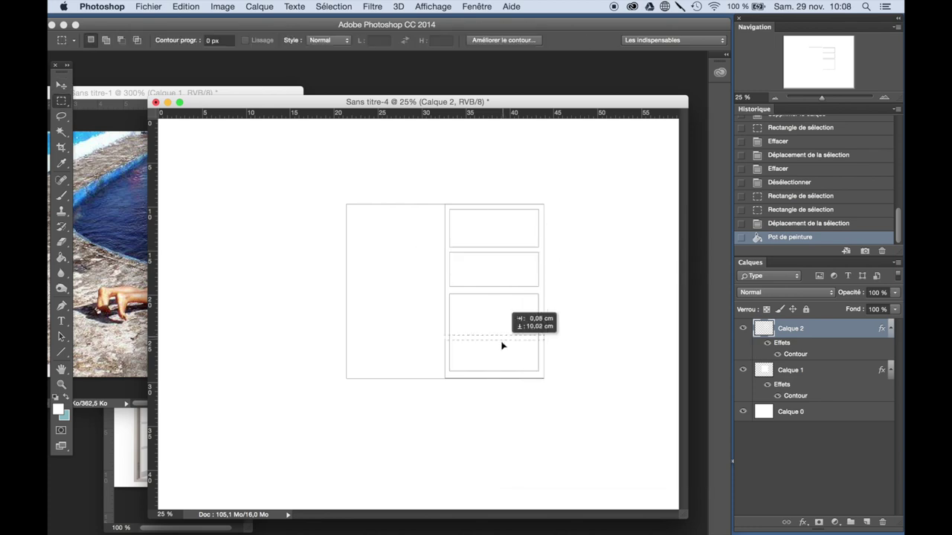
key(Delete)
key(g)
click(473, 333)
click(333, 6)
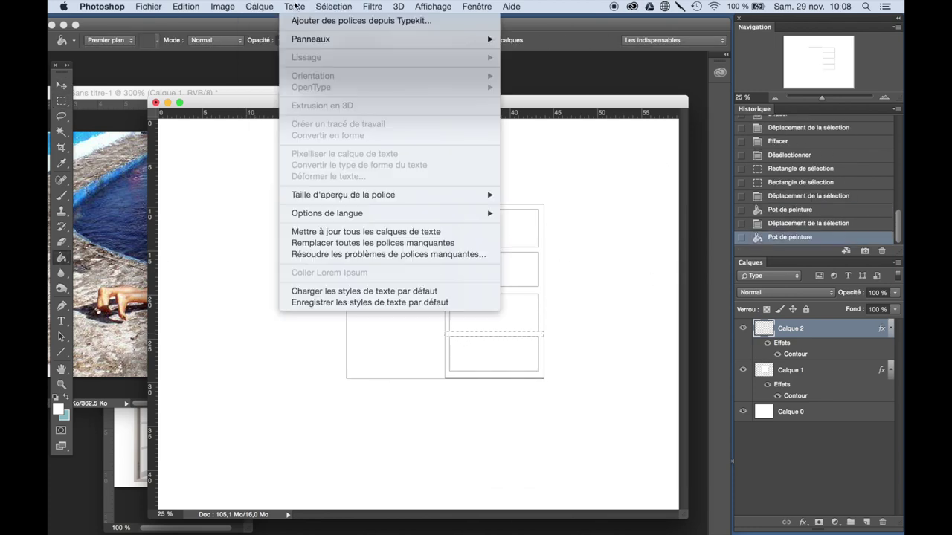
click(294, 6)
key(ctrl+d)
key(ctrl+z)
key(m)
- Try splitting the boxes with a filled vertical strip, then step back in History
drag(545, 200, 547, 375)
drag(550, 283, 502, 325)
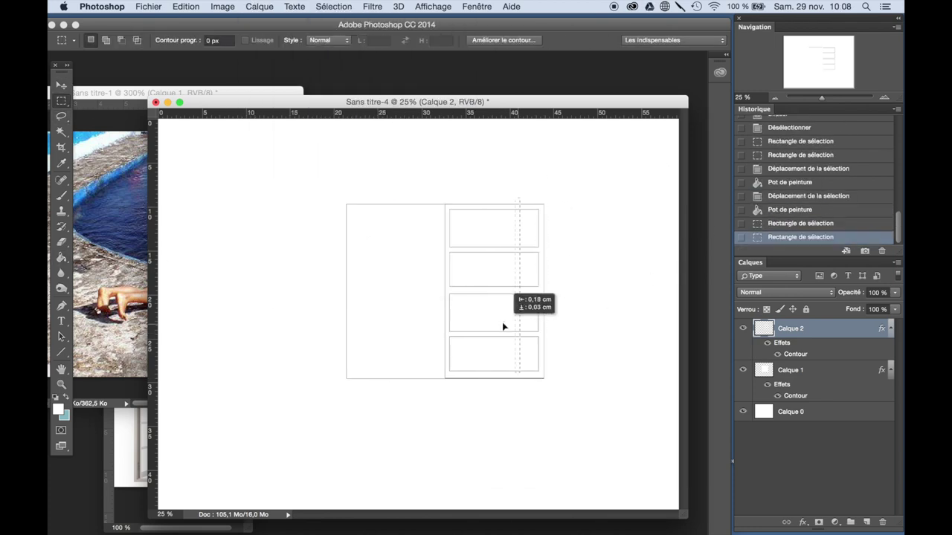
key(g)
click(498, 228)
click(498, 269)
click(499, 313)
click(800, 169)
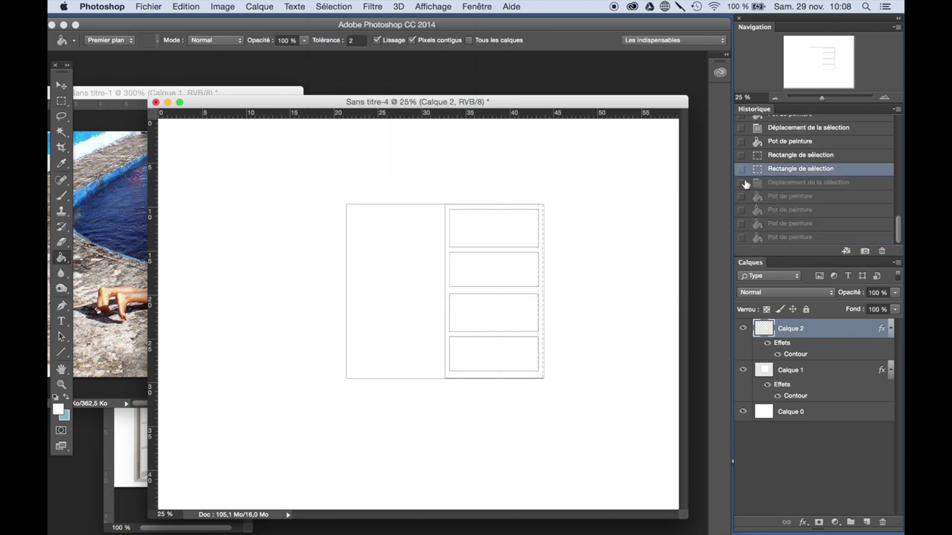
- Fill a thin central vertical strip through all four boxes, making two columns of panes
key(m)
click(502, 212)
mouse_move(545, 201)
mouse_down()
mouse_move(547, 376)
mouse_move(486, 347)
mouse_up()
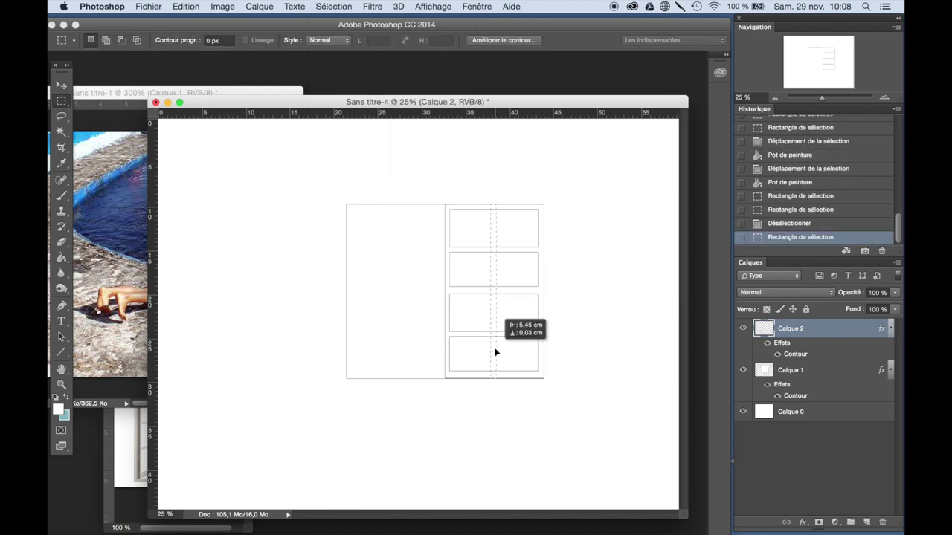
key(g)
click(493, 354)
click(494, 312)
click(494, 269)
click(494, 229)
click(338, 32)
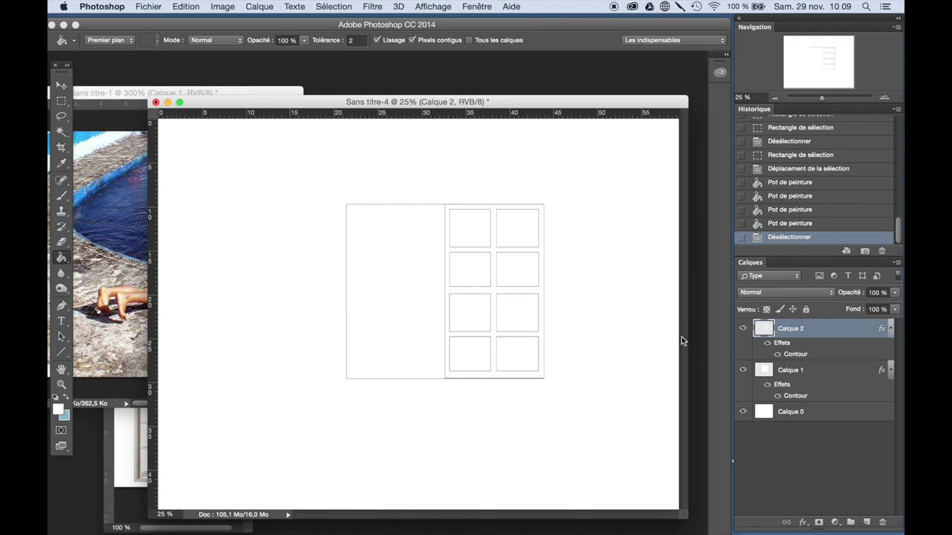
- Select the right grid and fill a thin strip at its edge, then step back
key(m)
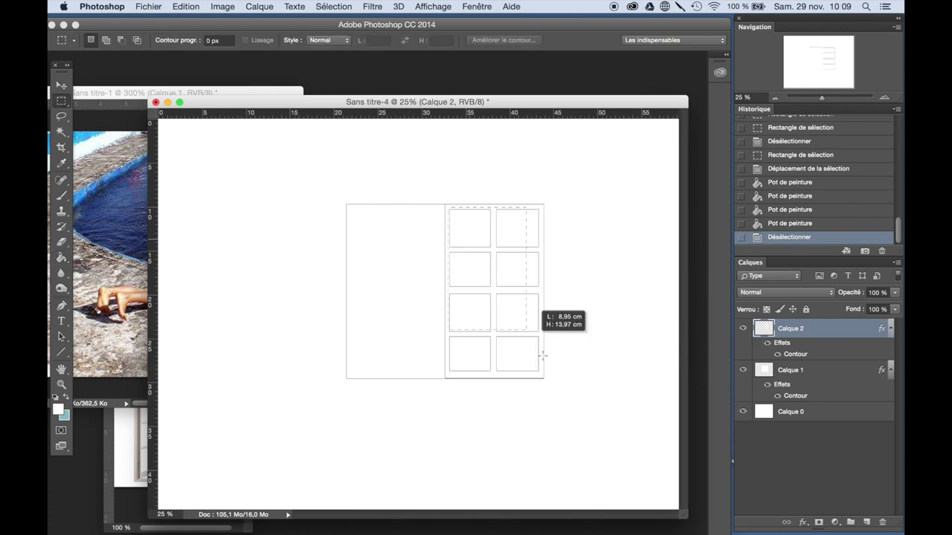
drag(445, 206, 544, 364)
click(487, 284)
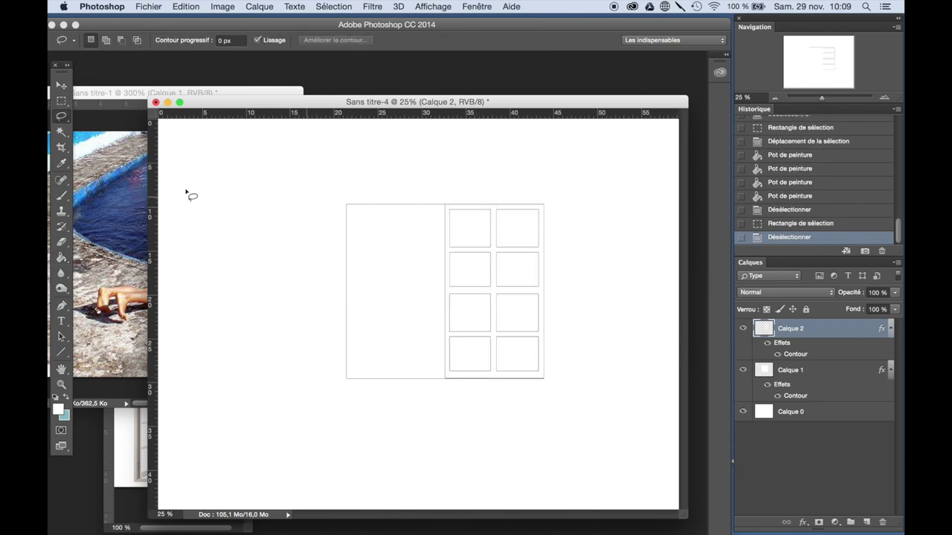
drag(446, 206, 454, 372)
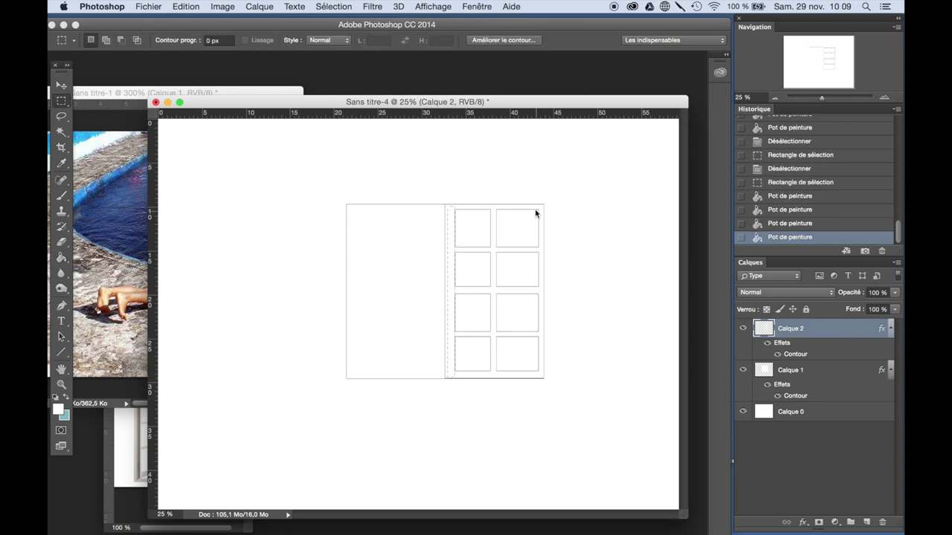
key(m)
click(334, 6)
click(331, 29)
drag(525, 367, 528, 371)
key(g)
click(534, 339)
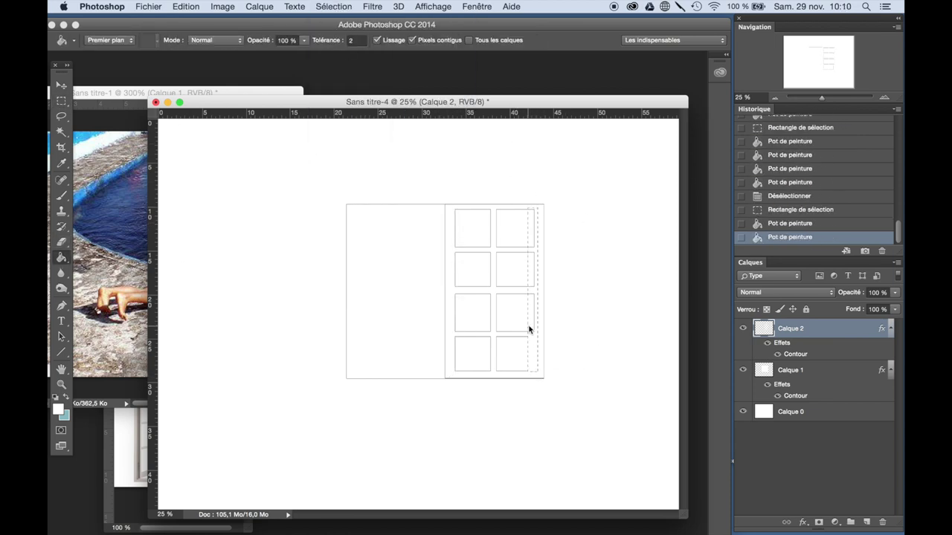
click(800, 168)
- Fill a thin strip along the grid's right edge and deselect
key(m)
drag(530, 208, 538, 374)
key(g)
click(538, 274)
click(538, 273)
click(333, 6)
click(331, 29)
- Select the grid of panes and shift it to reposition it within the panel
key(m)
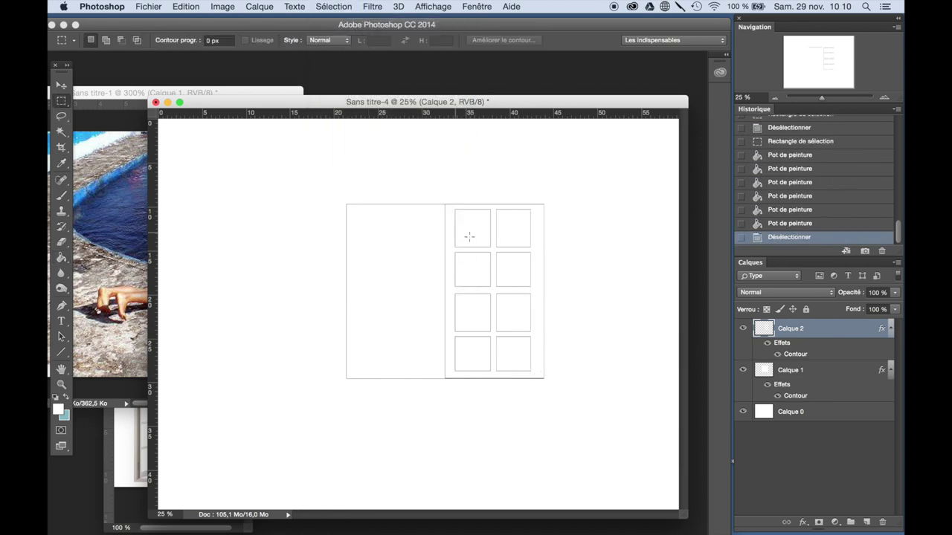
drag(451, 209, 451, 209)
drag(506, 272, 510, 272)
click(333, 6)
click(331, 29)
key(g)
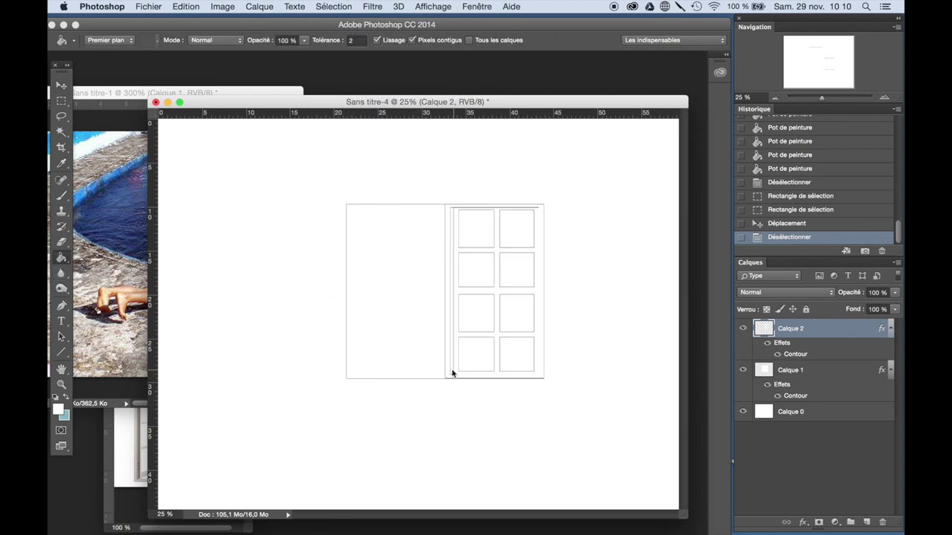
click(760, 209)
mouse_move(510, 227)
mouse_down()
mouse_move(486, 255)
mouse_move(459, 253)
mouse_up()
key(ctrl+d)
key(g)
click(449, 267)
- Nudge the grid of panes 1 px left to align it and deselect
key(ctrl+z)
key(ctrl+z)
key(v)
key(ctrl+d)
key(g)
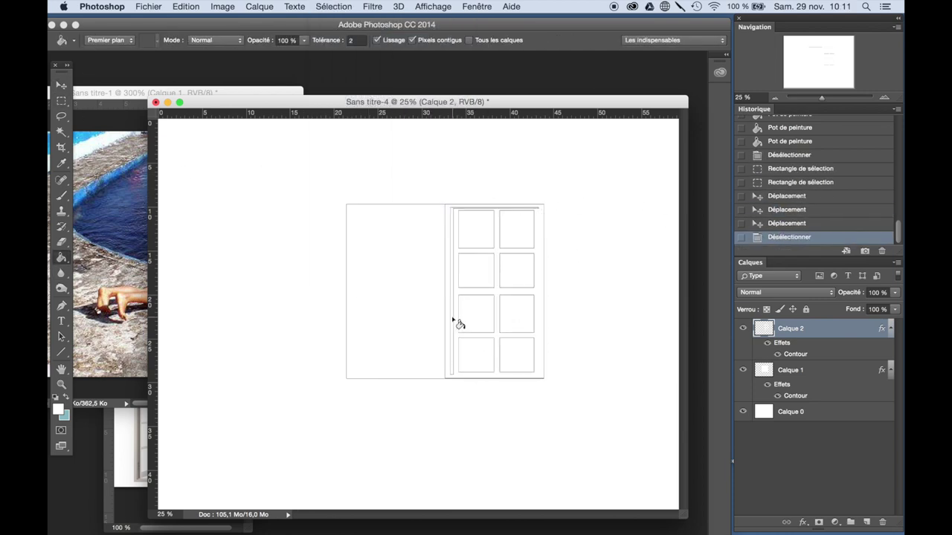
click(786, 209)
key(ctrl+Left)
key(ctrl+d)
click(451, 221)
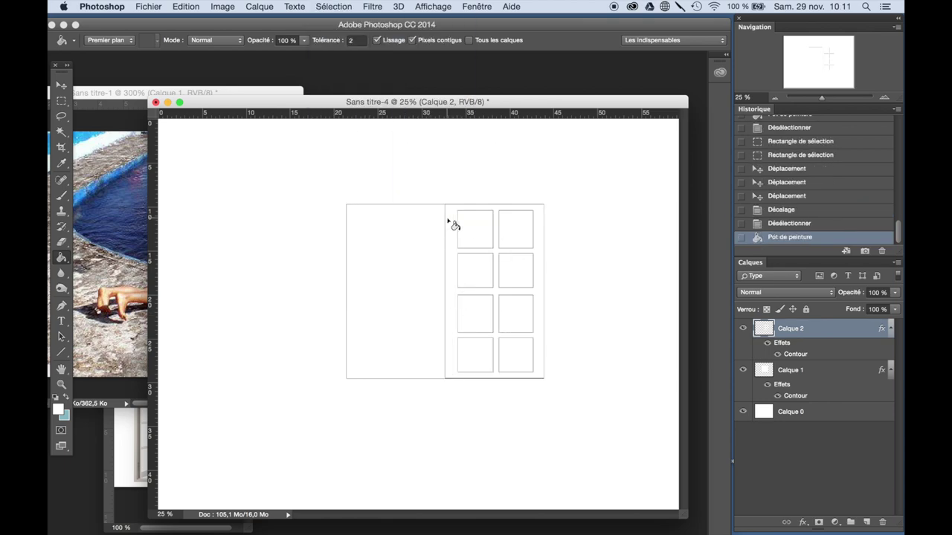
- Duplicate the Calque 2 grid layer
key(l)
right_click(814, 349)
click(632, 104)
key(Return)
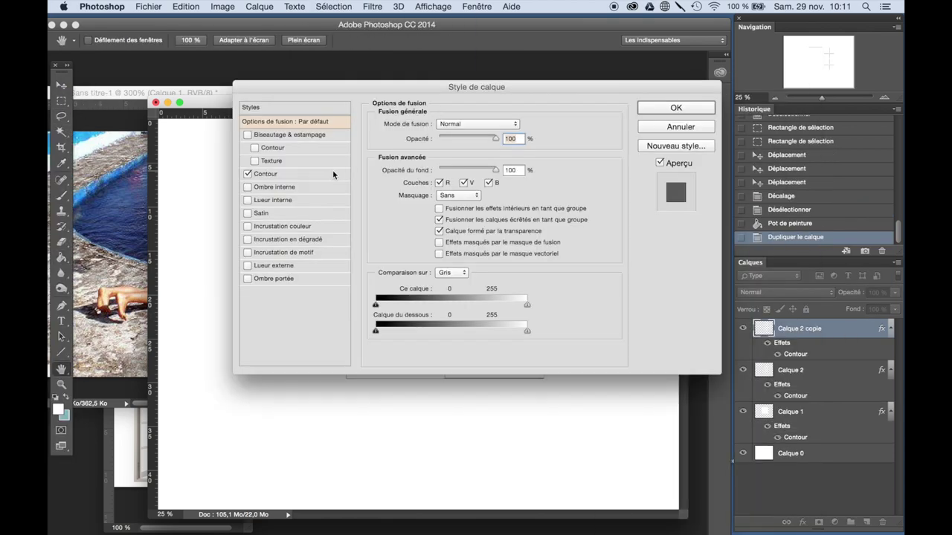
key(Escape)
- Move the copied grid into the left panel, transform it to fit, and select Calque 1
key(v)
drag(498, 265, 400, 266)
key(l)
right_click(411, 315)
click(474, 426)
key(Return)
key(v)
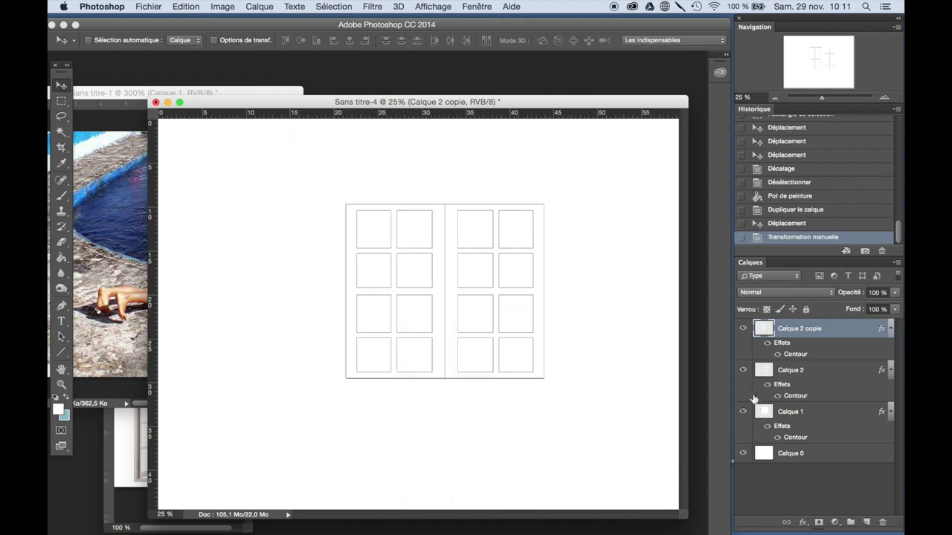
click(791, 413)
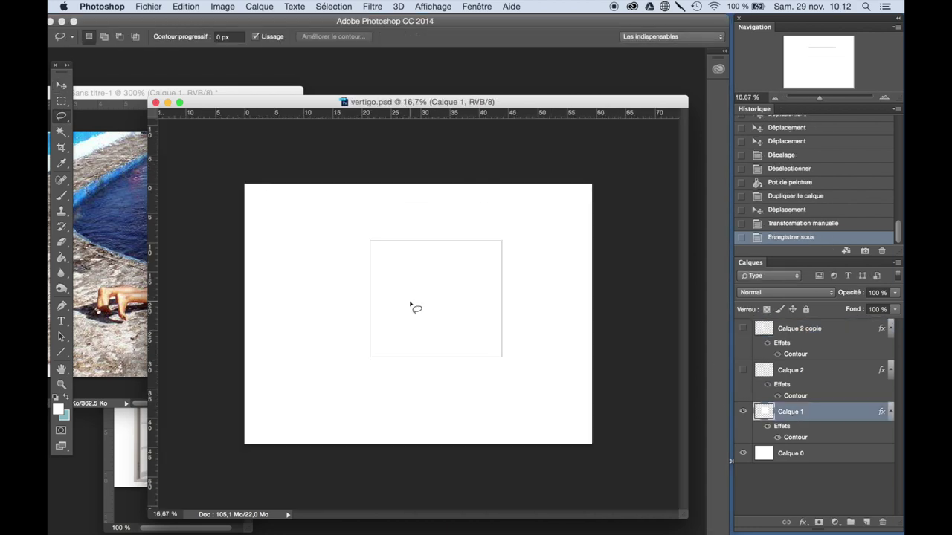
- Distort the Calque 1 floor outline into a slanted perspective quadrilateral and commit it
right_click(410, 305)
click(476, 411)
right_click(440, 311)
click(489, 384)
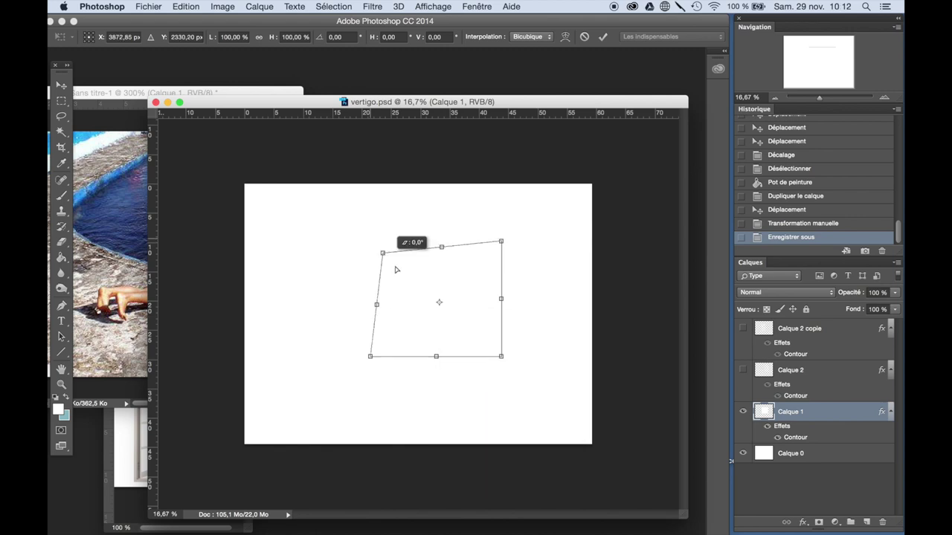
drag(395, 270, 436, 351)
drag(370, 356, 322, 334)
drag(517, 281, 542, 305)
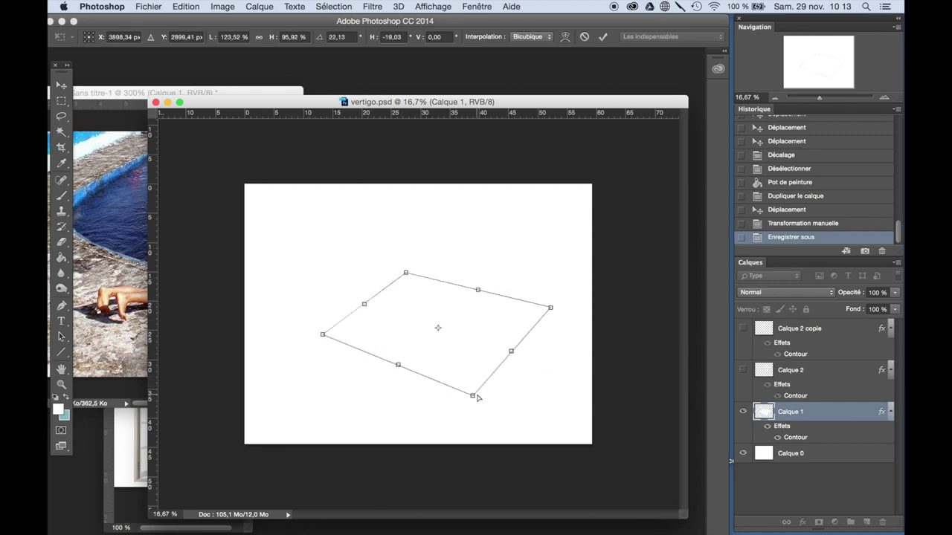
click(61, 87)
- Nudge the floor outline up-left, then show and select the window-frame layer Calque 2
drag(459, 328, 446, 305)
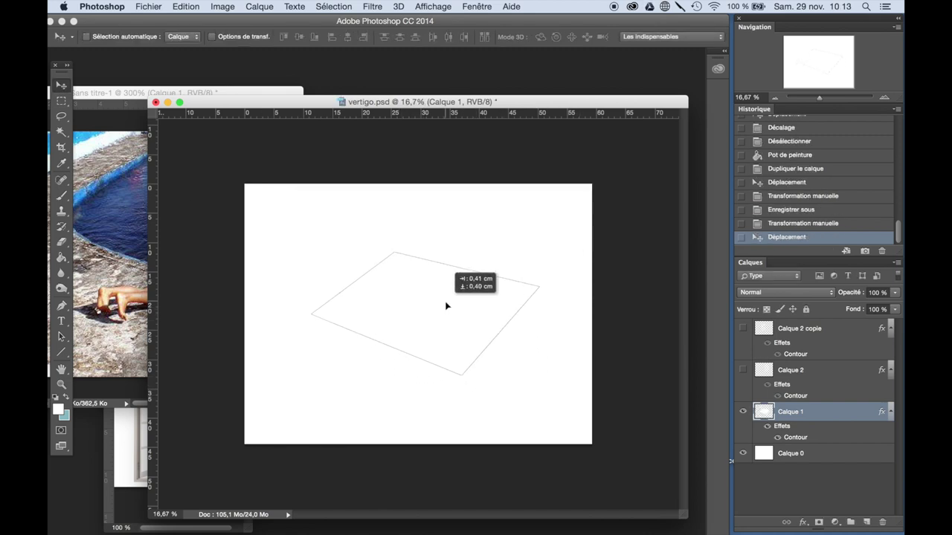
click(744, 373)
click(791, 369)
key(ctrl+t)
right_click(489, 355)
- Distort the Calque 2 window grid into perspective at the floor's right end and apply it
click(554, 406)
drag(474, 282, 578, 323)
mouse_move(605, 404)
mouse_down()
mouse_move(612, 412)
mouse_move(574, 275)
mouse_up()
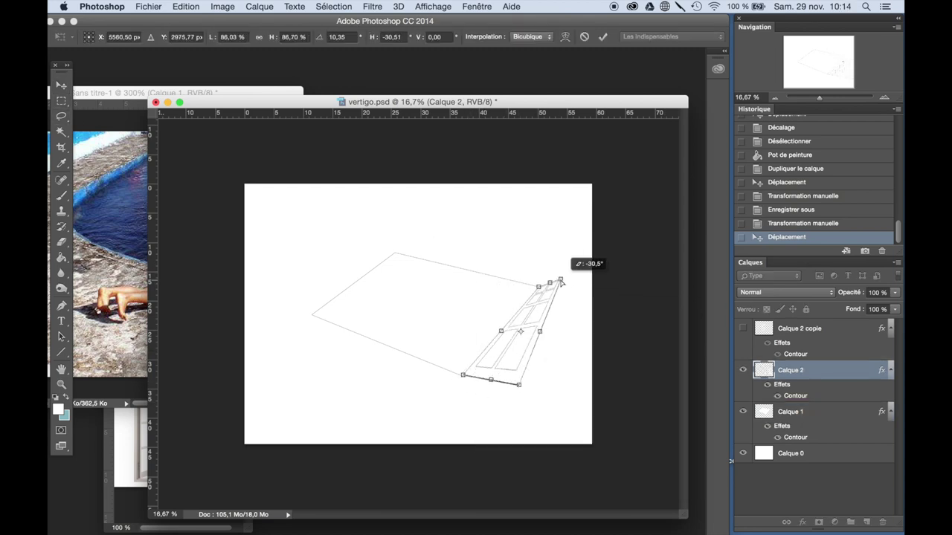
drag(518, 384, 513, 377)
drag(569, 268, 577, 261)
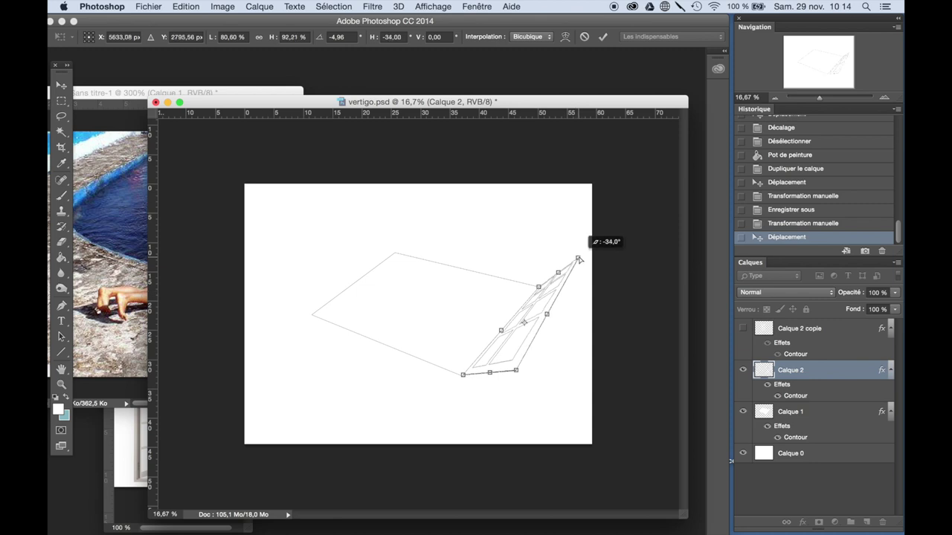
key(Return)
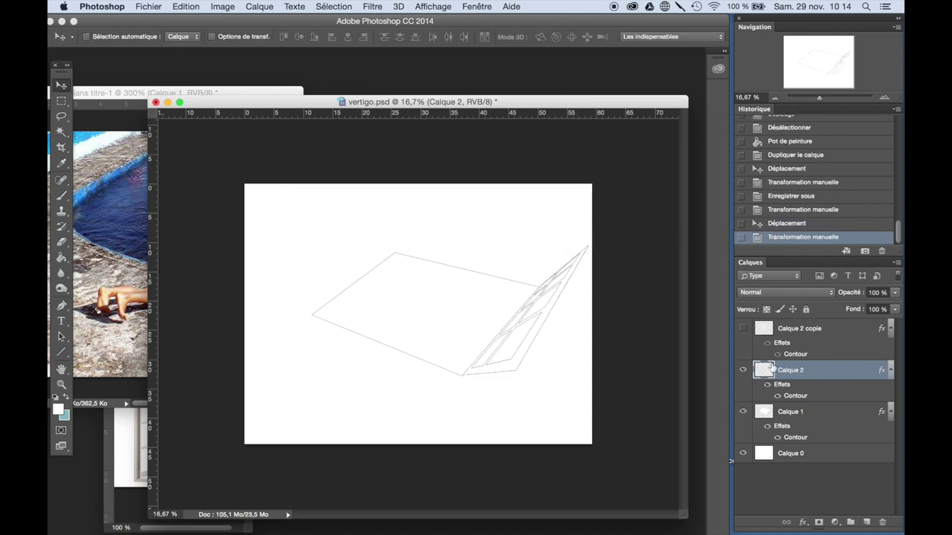
- Show and select Calque 2 copie, then move the copied grid left of the floor
click(61, 100)
right_click(383, 315)
key(Escape)
click(800, 328)
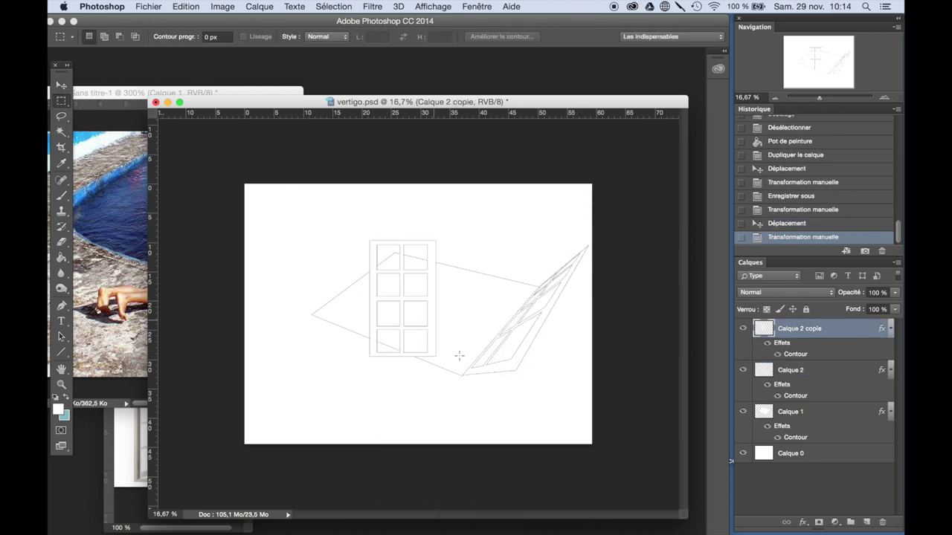
key(ctrl+t)
right_click(429, 310)
drag(404, 272, 365, 272)
- Slant the copied grid's corners into flat perspective, apply it, and flip the canvas horizontally
mouse_move(387, 367)
mouse_down()
mouse_move(316, 348)
mouse_move(313, 318)
mouse_up()
drag(347, 212, 347, 192)
drag(280, 269, 259, 274)
drag(347, 191, 348, 227)
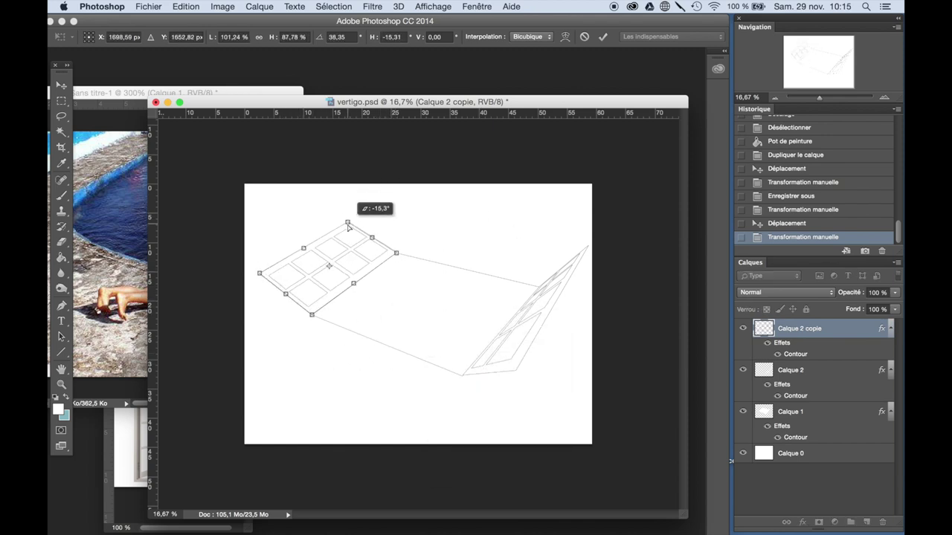
mouse_move(260, 273)
mouse_down()
mouse_move(267, 253)
mouse_move(255, 258)
mouse_up()
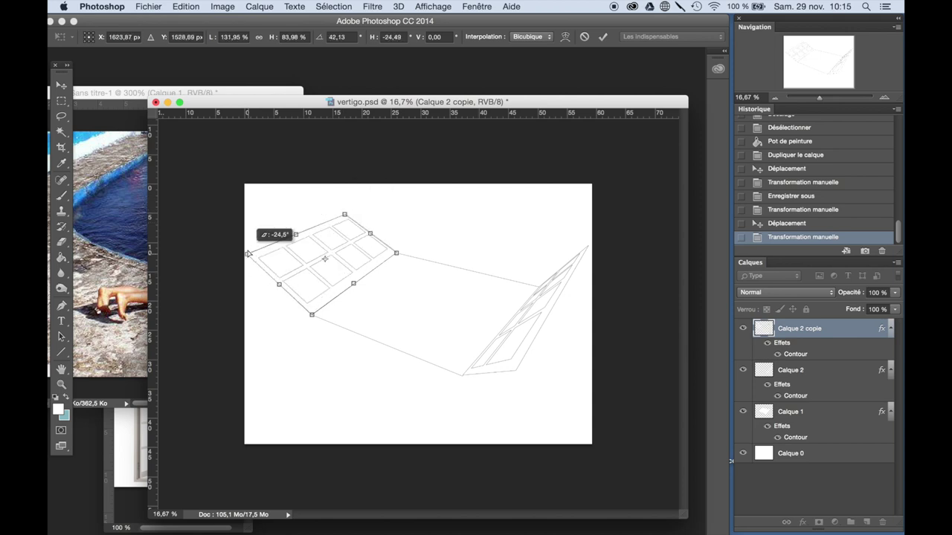
click(68, 88)
key(Return)
click(222, 6)
click(394, 237)
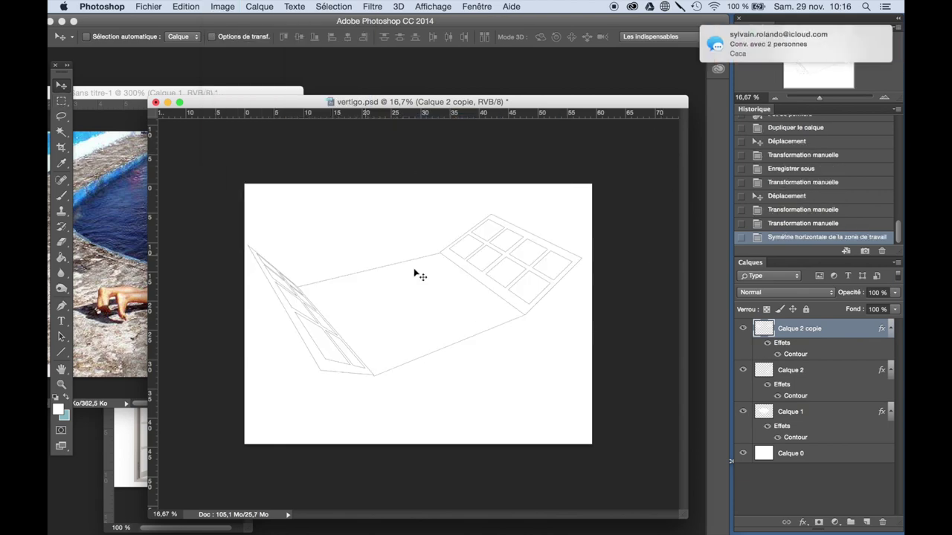
- Add a new blank layer and flip the boy reference photo horizontally
click(259, 6)
click(447, 22)
click(112, 93)
click(223, 6)
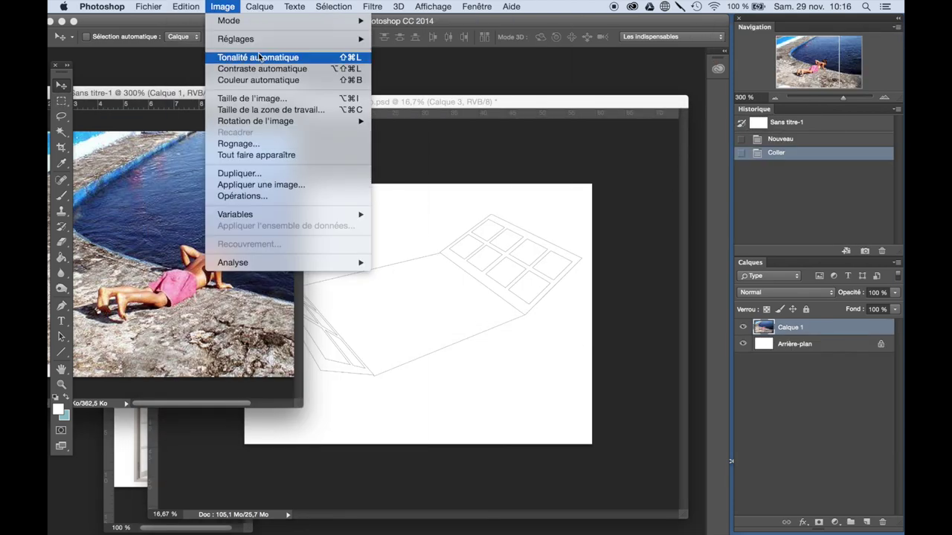
click(417, 181)
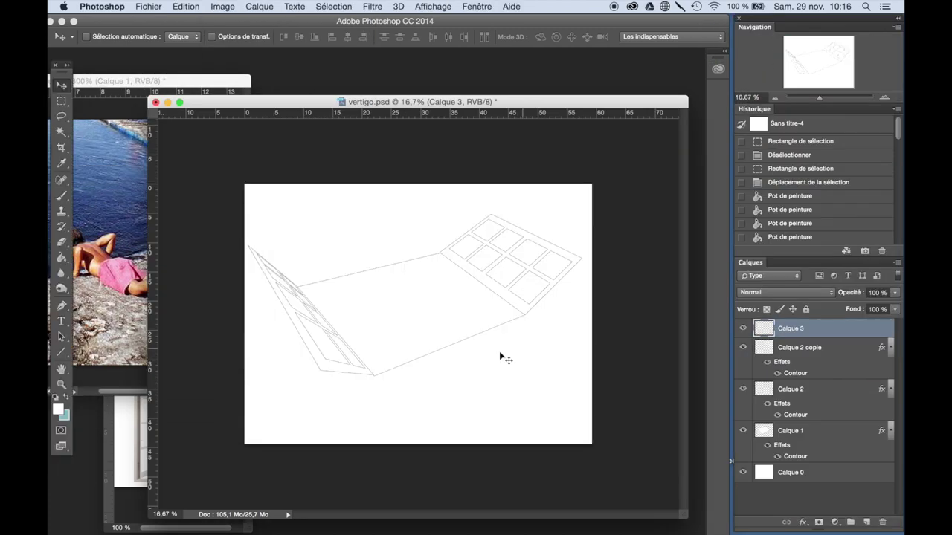
- Brush a rough sketch of the boy's head, shoulders and arm, erasing stray lines
key(b)
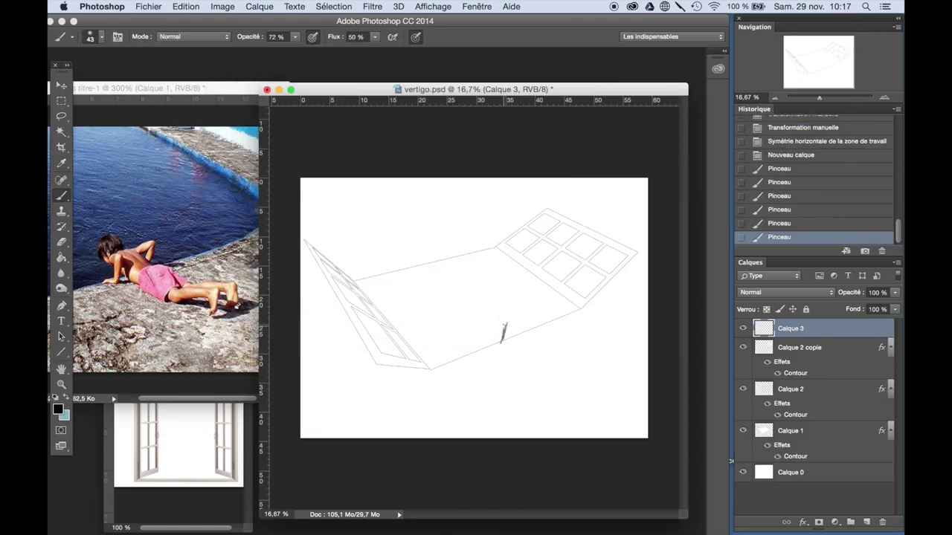
drag(506, 323, 554, 345)
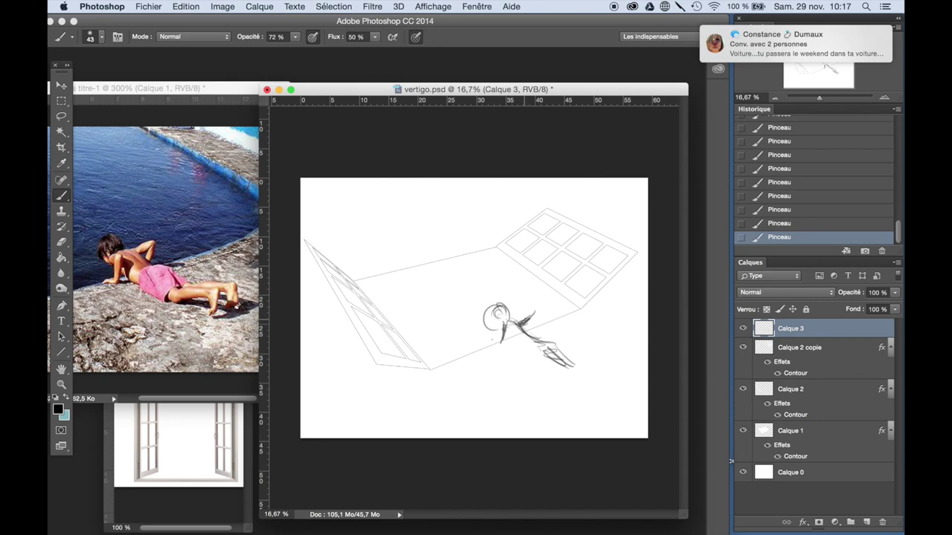
drag(513, 327, 600, 374)
click(61, 242)
click(95, 36)
drag(126, 79, 144, 79)
key(Return)
key(b)
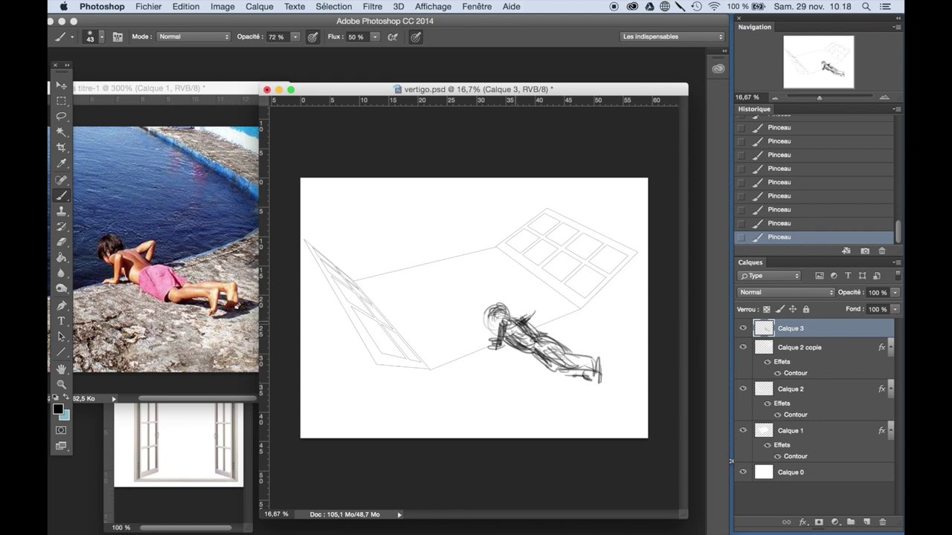
- Flip the canvas back horizontally and resize and reposition the boy sketch
click(223, 6)
click(382, 174)
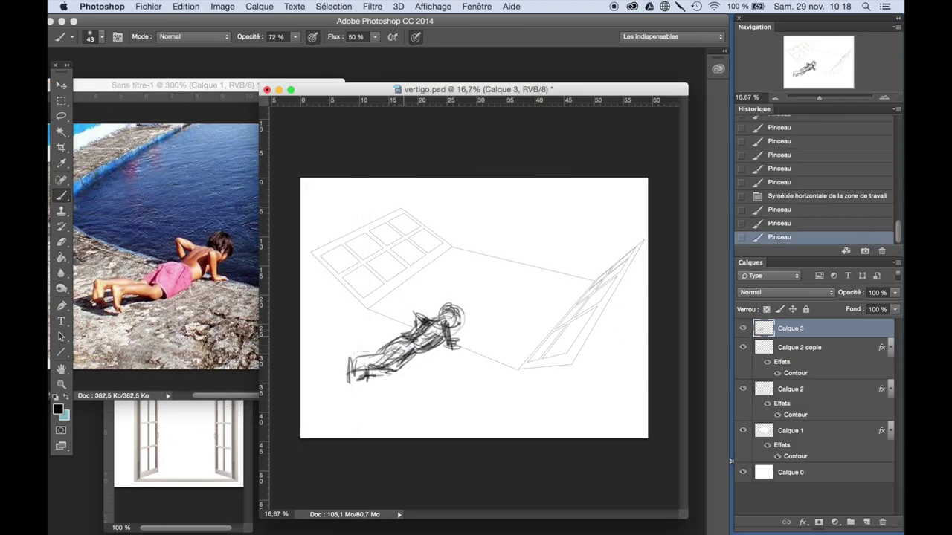
key(v)
right_click(404, 332)
click(447, 444)
drag(345, 343, 332, 340)
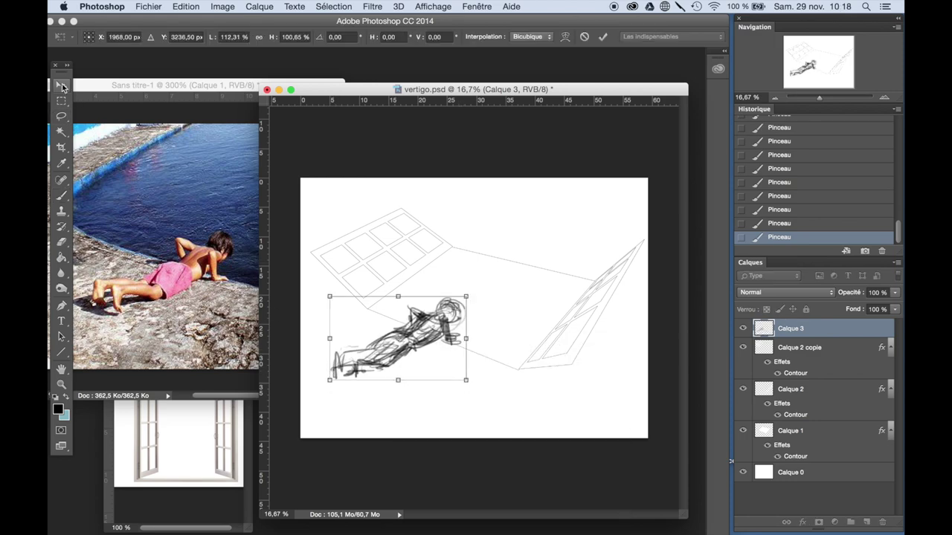
click(333, 5)
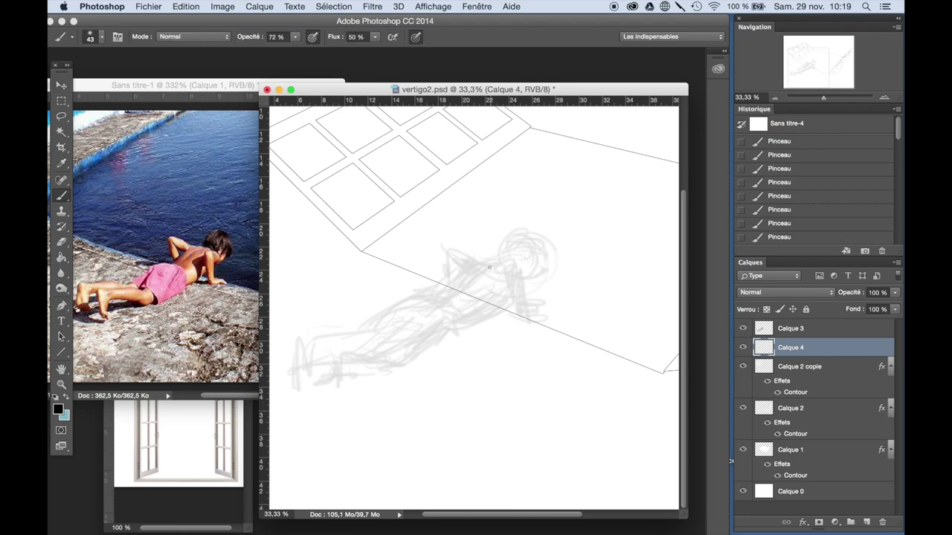
- Trace a clean line along the boy's back and erase part of a stray line
drag(496, 259, 445, 265)
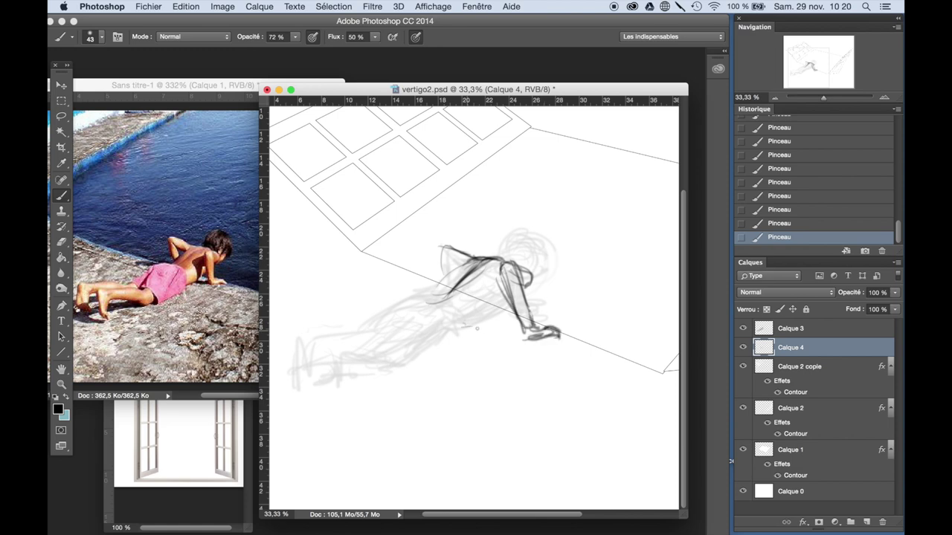
drag(446, 282, 434, 343)
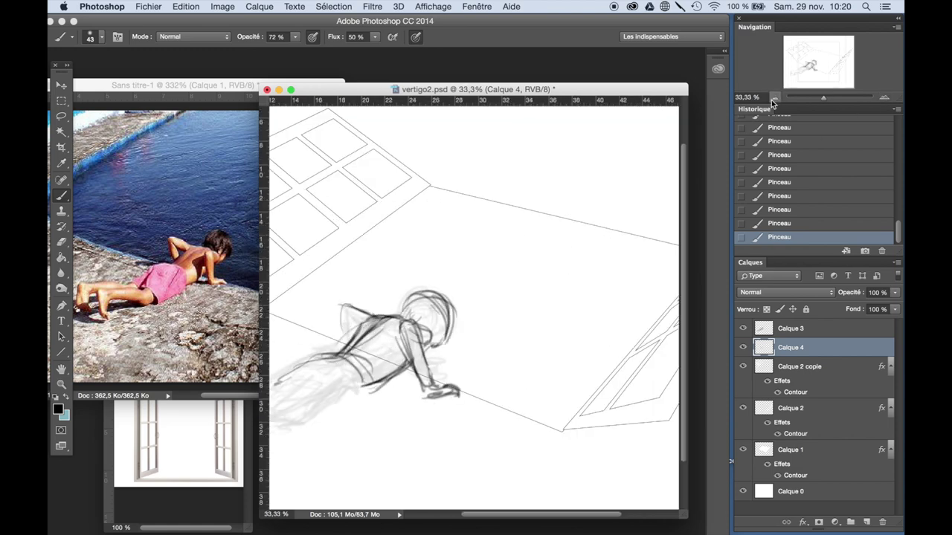
click(774, 99)
click(61, 243)
key(b)
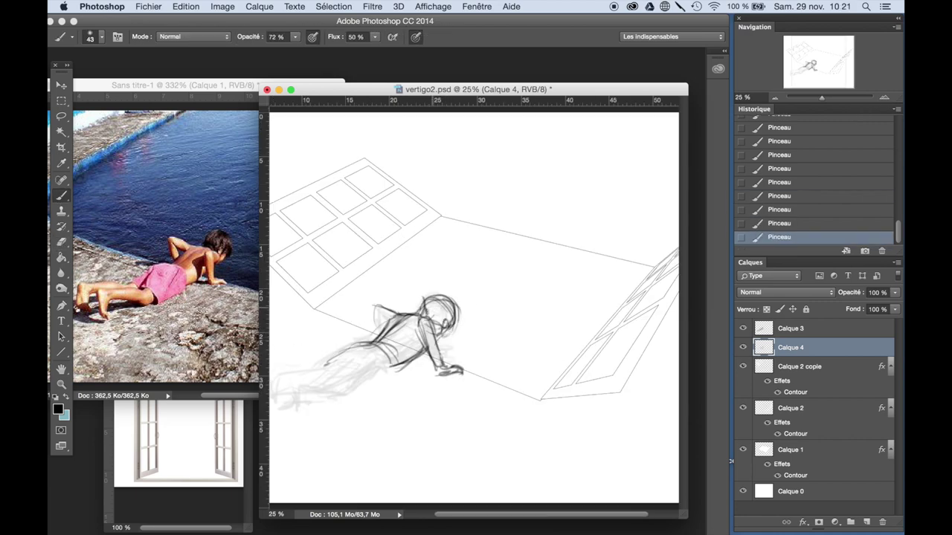
- Erase faint strokes below the figure and add cleaner lines at its feet
drag(440, 313, 490, 304)
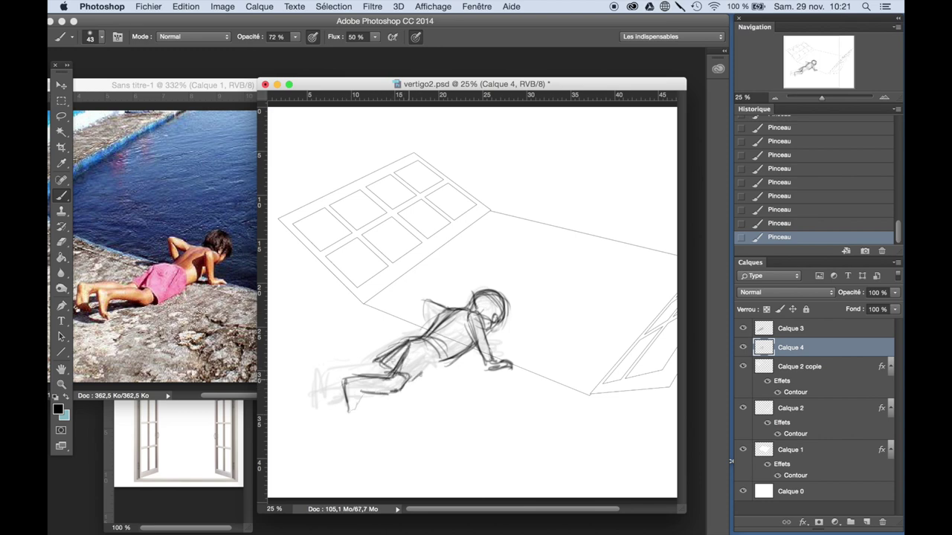
click(61, 244)
drag(360, 392, 404, 392)
key(b)
drag(344, 409, 348, 394)
drag(346, 408, 349, 405)
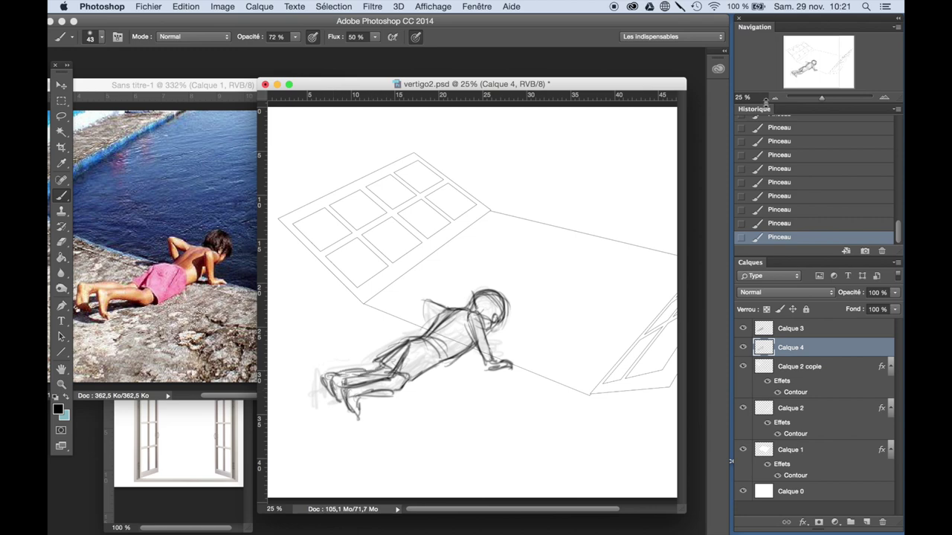
key(super+minus)
key(super+plus)
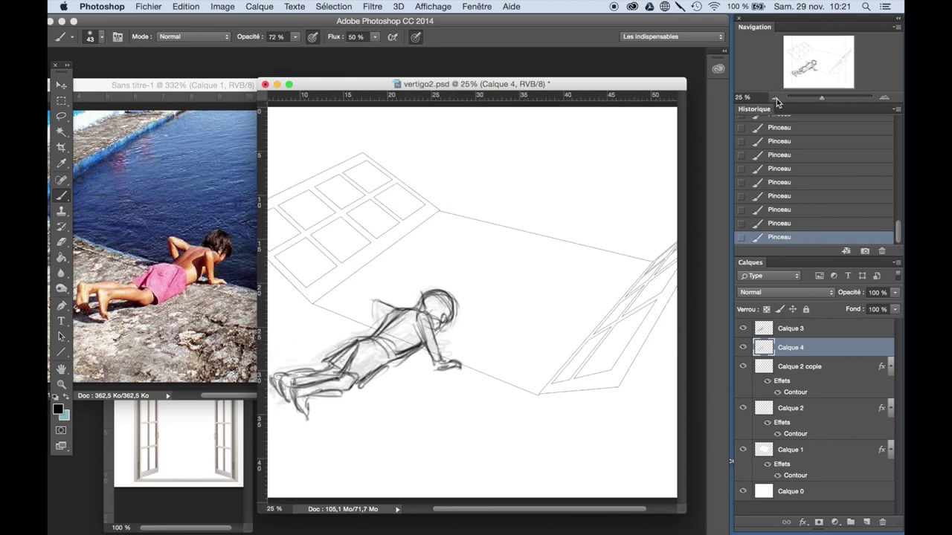
- Lasso the figure's legs and move them slightly into place
click(774, 98)
key(l)
drag(409, 316, 408, 319)
right_click(435, 299)
click(461, 427)
drag(425, 404, 405, 362)
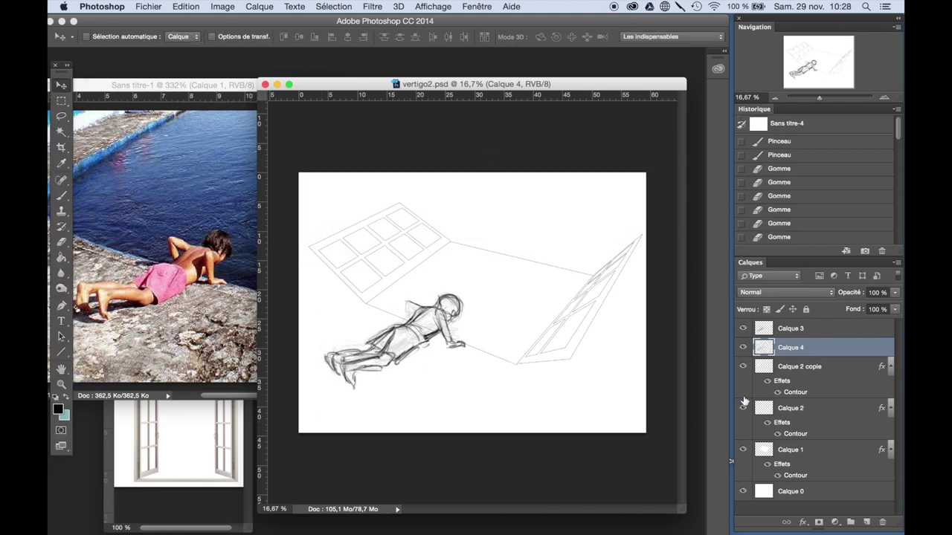
- Fill the background layer Calque 0 with dark teal using the Paint Bucket
click(63, 412)
key(Return)
key(g)
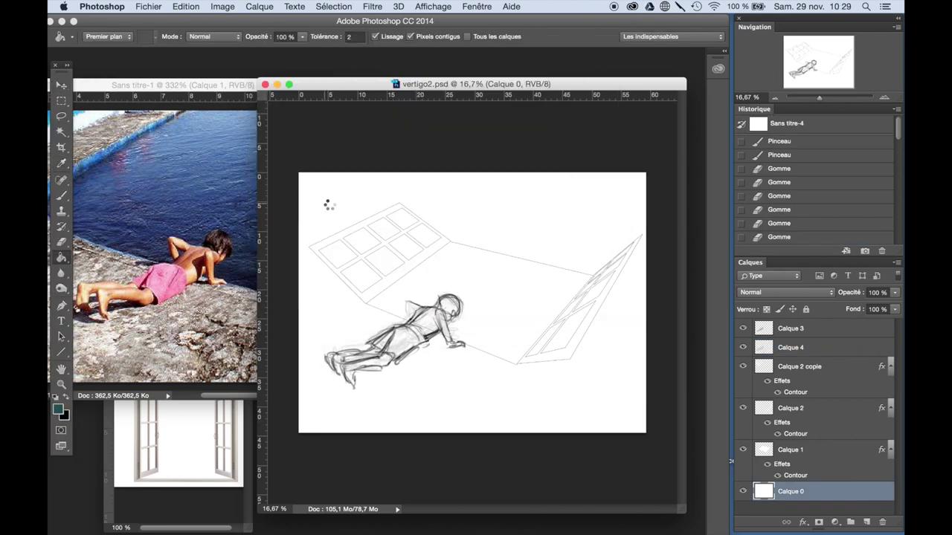
click(325, 204)
- Set the window layers' blend mode to Produit (Multiply)
click(785, 292)
click(765, 332)
key(alt+bracketright)
click(785, 292)
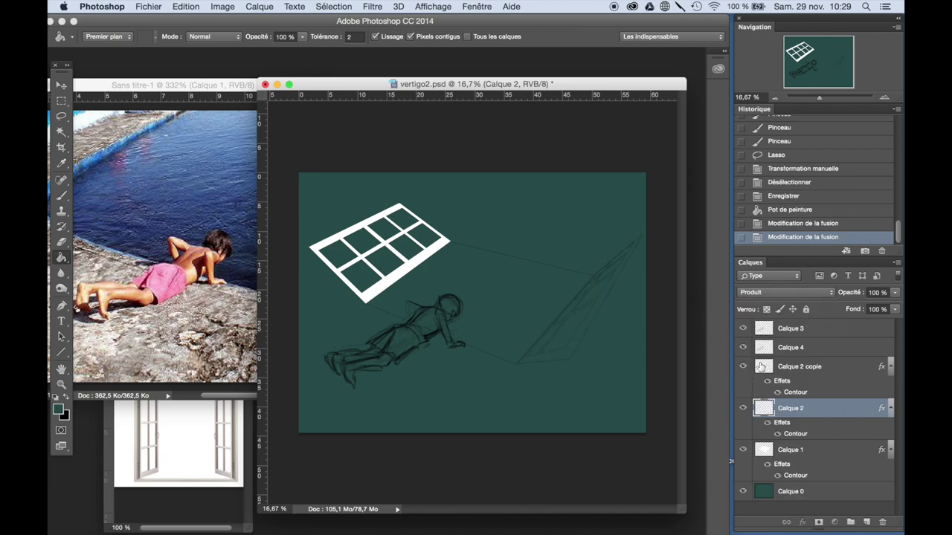
- Change the foreground colour from teal to green
click(784, 293)
click(790, 492)
drag(427, 207, 428, 207)
key(Return)
- Create Calque 5 and paint soft green and darker tones across the canvas
click(259, 6)
click(448, 24)
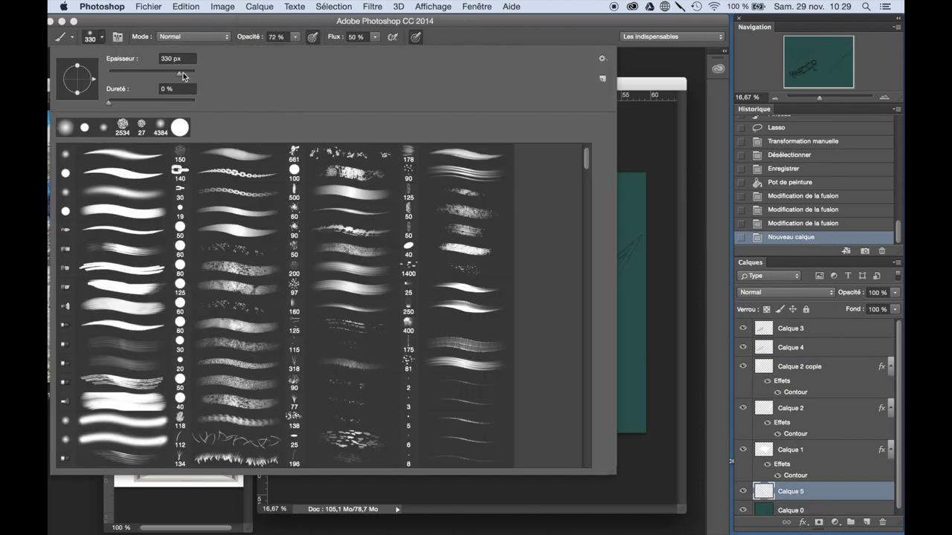
drag(312, 349, 595, 417)
drag(394, 386, 639, 335)
drag(417, 193, 639, 238)
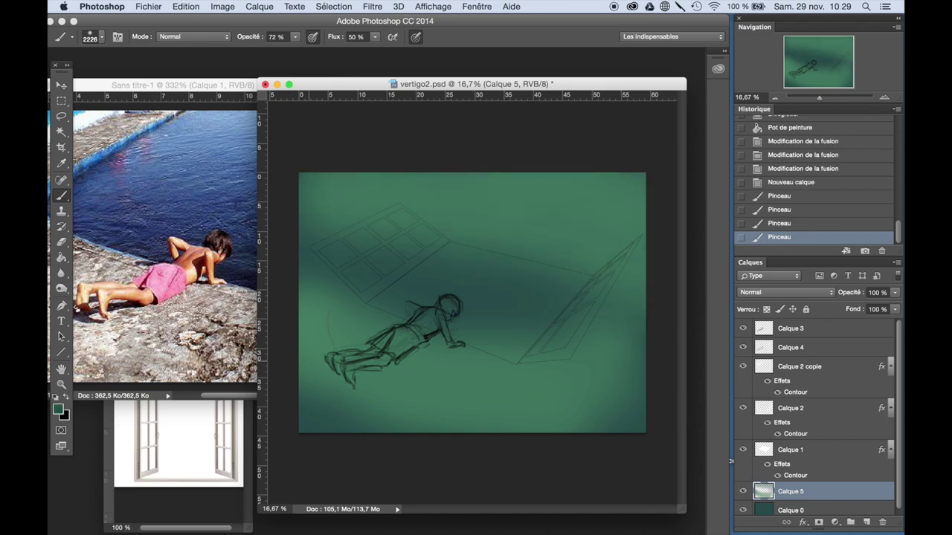
drag(313, 416, 580, 312)
drag(587, 387, 620, 345)
drag(308, 175, 506, 223)
- Pick a brush preset and dab bright bokeh spots on the upper and lower right
click(57, 409)
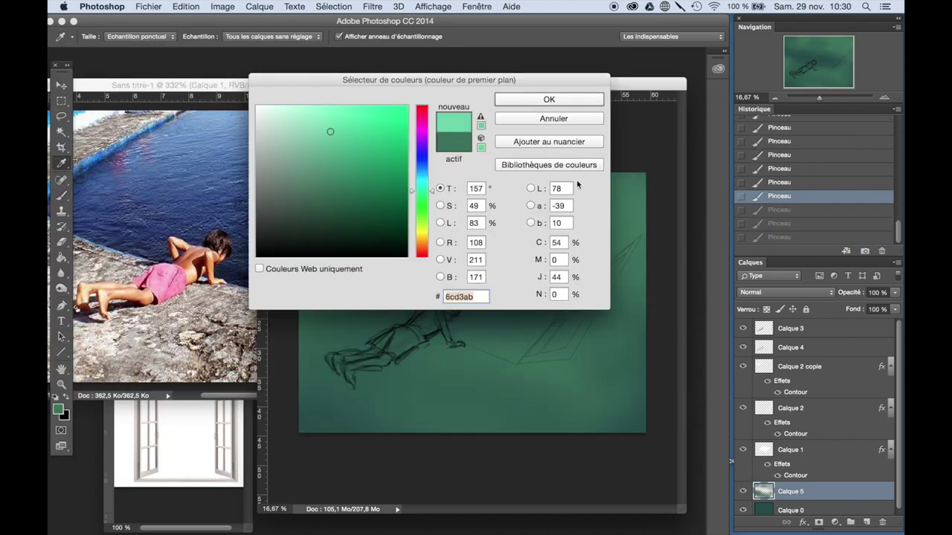
right_click(485, 56)
key(Return)
mouse_move(587, 186)
mouse_down()
mouse_move(551, 215)
mouse_move(554, 227)
mouse_up()
drag(606, 249, 583, 264)
drag(609, 187, 438, 200)
drag(636, 279, 607, 393)
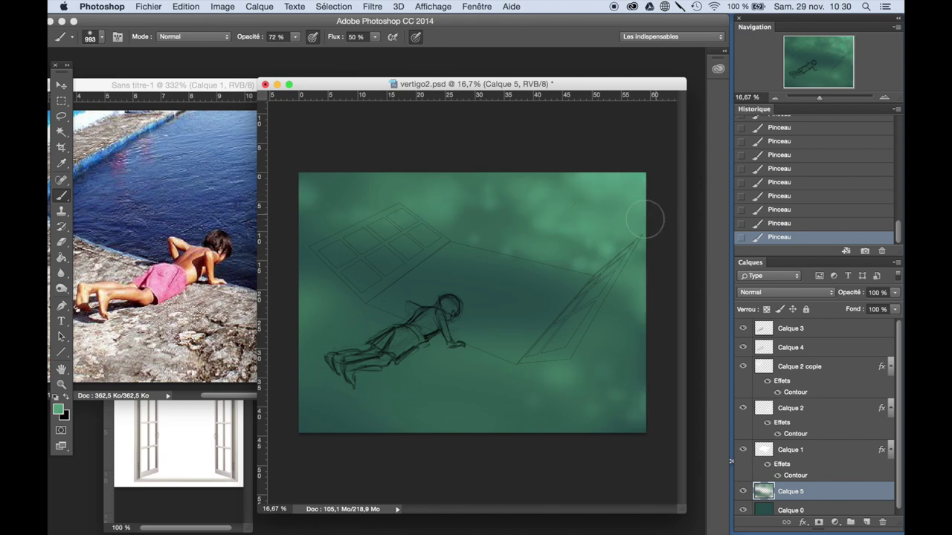
- Sample darker teal and dim the bokeh spots with a much larger soft brush
alt+click(357, 223)
drag(339, 186, 432, 223)
drag(416, 372, 513, 417)
drag(305, 282, 342, 320)
drag(372, 245, 632, 201)
right_click(587, 192)
key(Return)
mouse_move(520, 194)
mouse_down()
mouse_move(447, 208)
mouse_move(495, 201)
mouse_up()
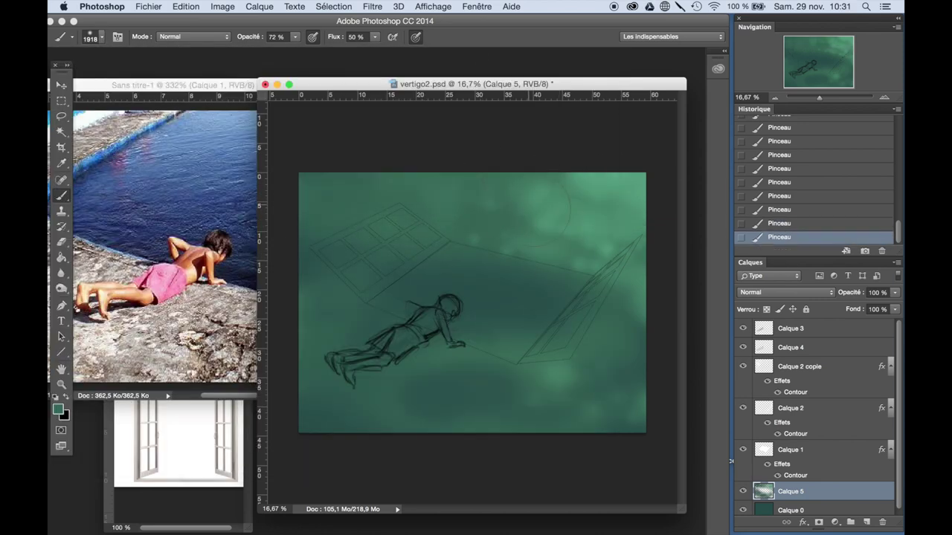
- Sample canvas tones to even out the top band, right side and left window area
alt+click(386, 245)
drag(390, 195, 335, 245)
alt+click(495, 203)
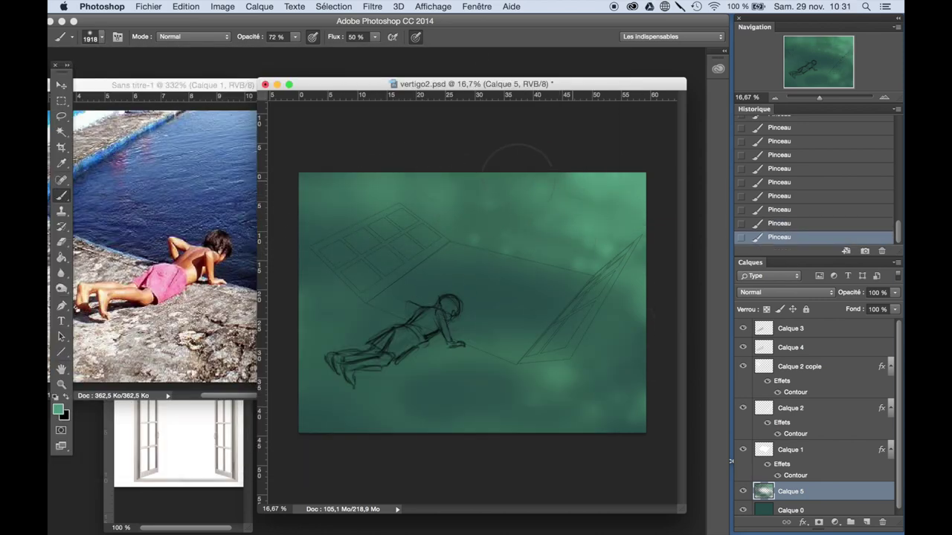
drag(495, 203, 452, 203)
drag(387, 195, 476, 197)
drag(595, 211, 624, 298)
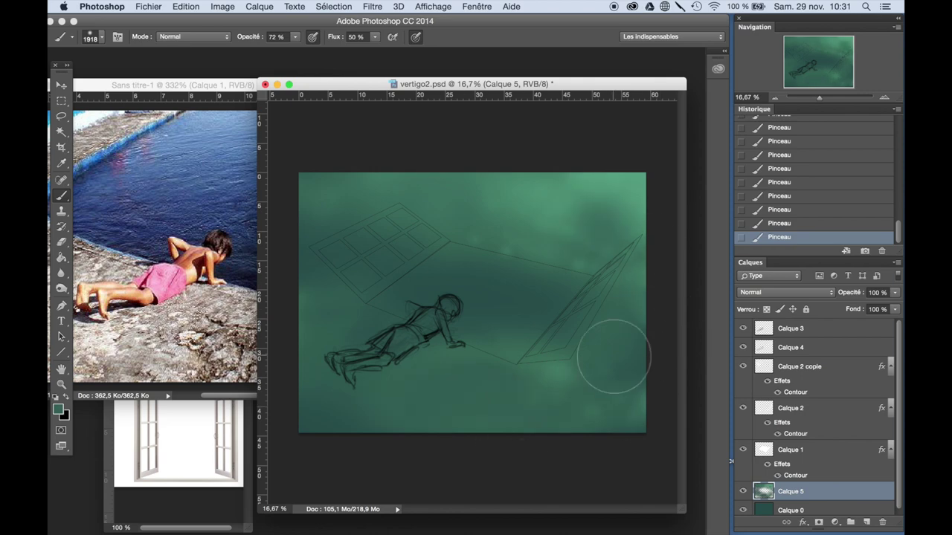
mouse_move(602, 216)
mouse_down()
mouse_move(625, 312)
mouse_move(643, 324)
mouse_up()
alt+click(531, 176)
drag(330, 325, 333, 368)
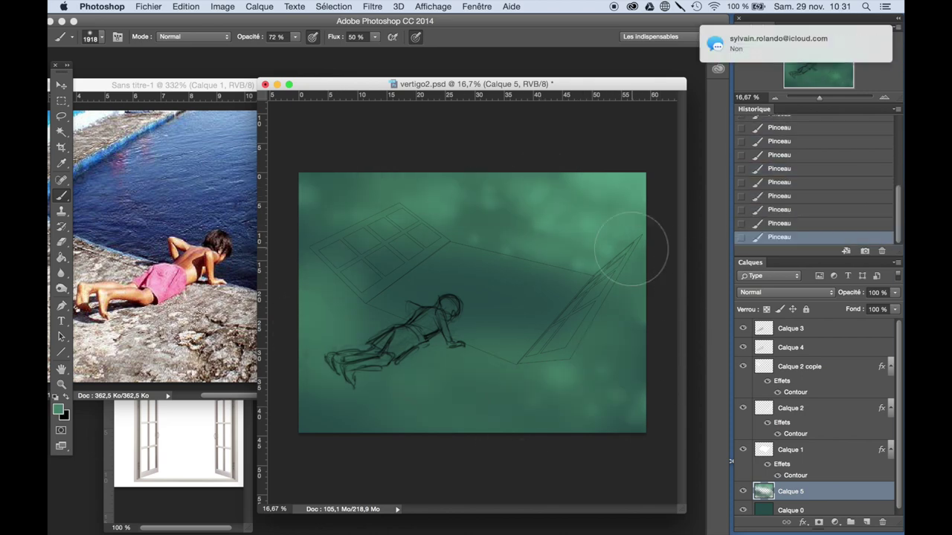
drag(313, 194, 401, 195)
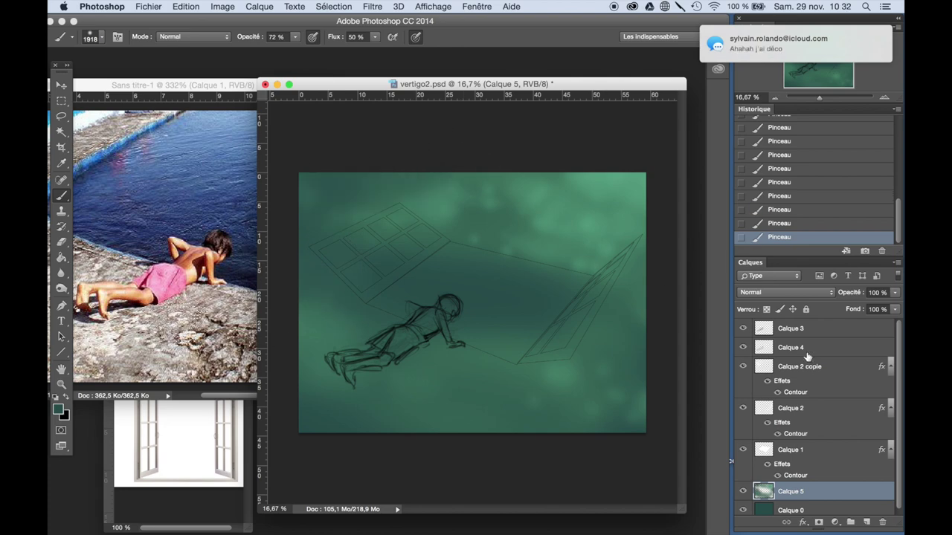
- Add a new layer below Calque 5 and paint a bright cyan glow mid-canvas
key(ctrl+shift+n)
key(Return)
key(ctrl+bracketleft)
drag(431, 319, 506, 290)
drag(453, 297, 535, 297)
drag(469, 312, 558, 297)
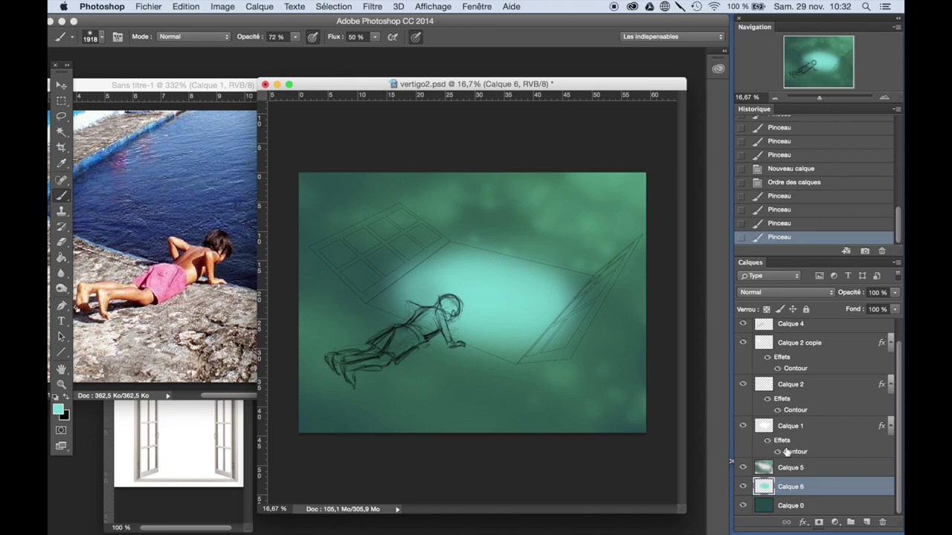
- Mask the Calque 6 glow to a Magic Wand selection of the window opening
key(w)
click(383, 268)
click(260, 6)
click(511, 193)
key(ctrl+z)
click(791, 425)
click(259, 6)
click(487, 189)
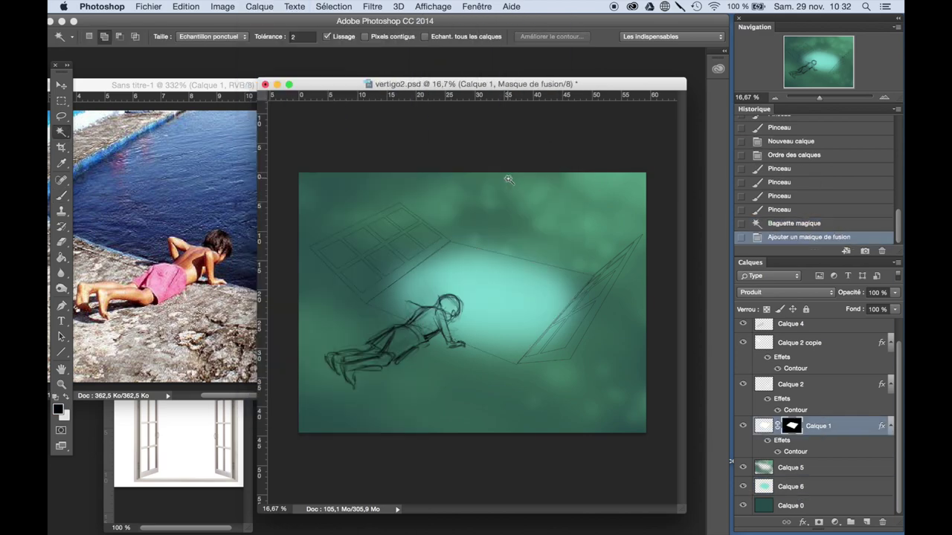
key(ctrl+z)
click(259, 6)
click(518, 180)
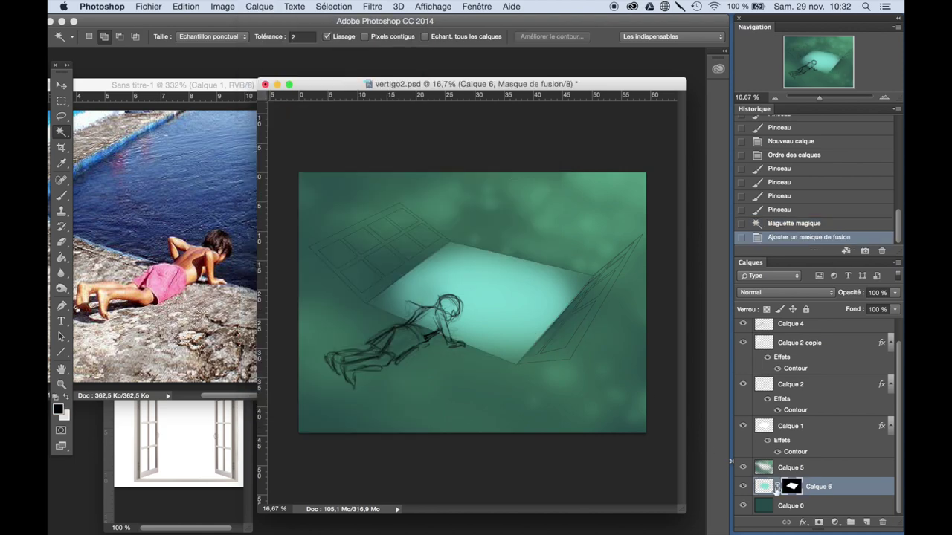
- Add a new empty layer above Calque 5 and set the foreground colour to yellow-green
click(259, 6)
click(457, 26)
key(Return)
click(58, 409)
click(327, 131)
click(553, 97)
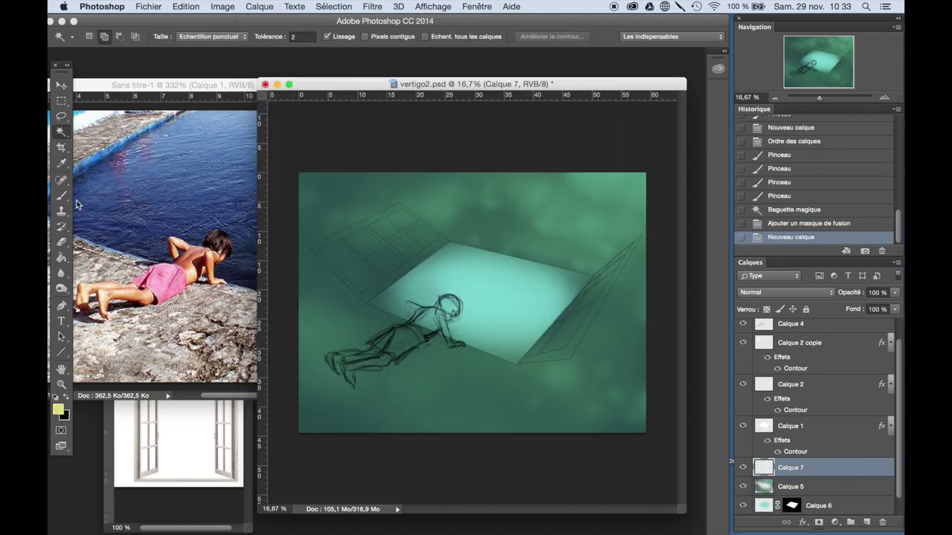
- Draw a yellow-to-green gradient from the top-right on a new layer, Calque 8
key(g)
drag(639, 182, 563, 264)
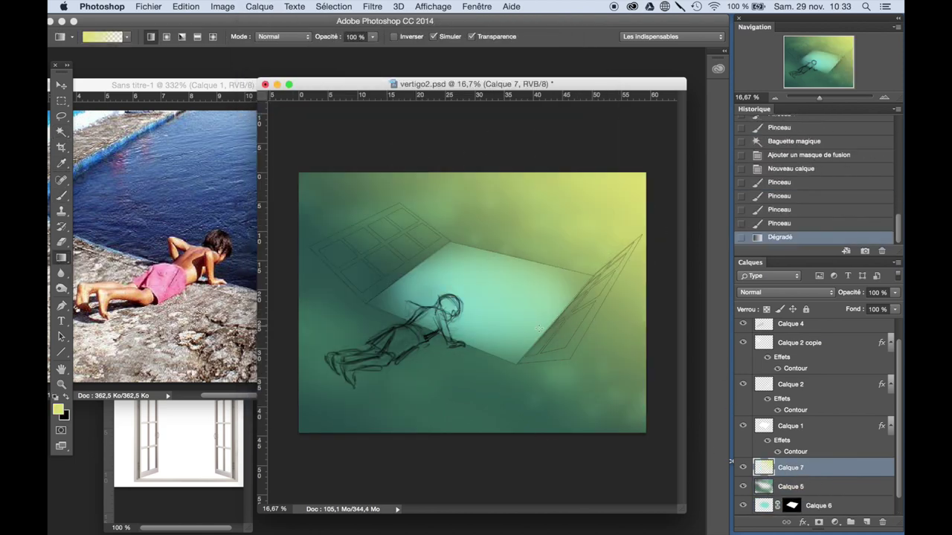
key(ctrl+z)
click(260, 6)
click(457, 25)
key(Return)
drag(566, 178, 548, 335)
key(ctrl+z)
drag(476, 175, 497, 355)
- Set Calque 8 to Lumière tamisée blending and hue-shift it toward warm tones
click(223, 5)
click(756, 292)
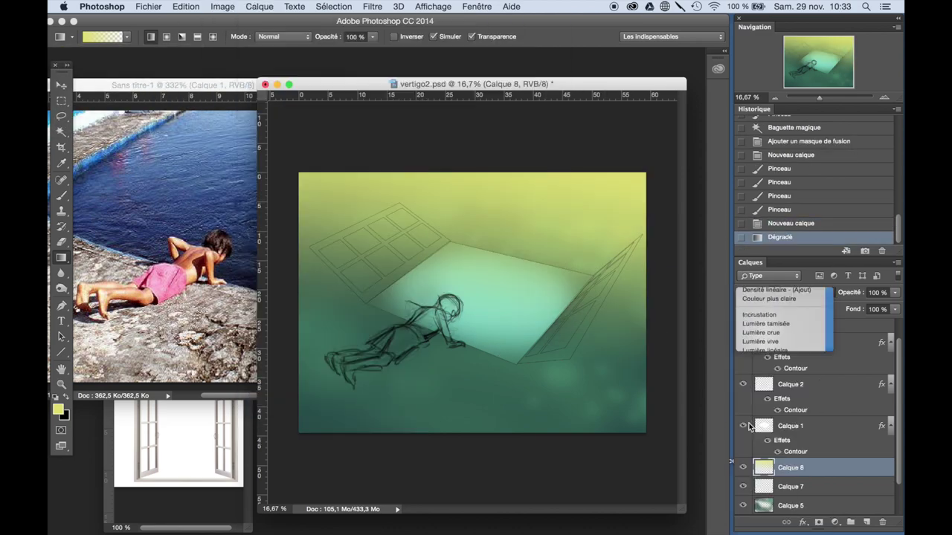
click(750, 429)
click(186, 6)
click(416, 111)
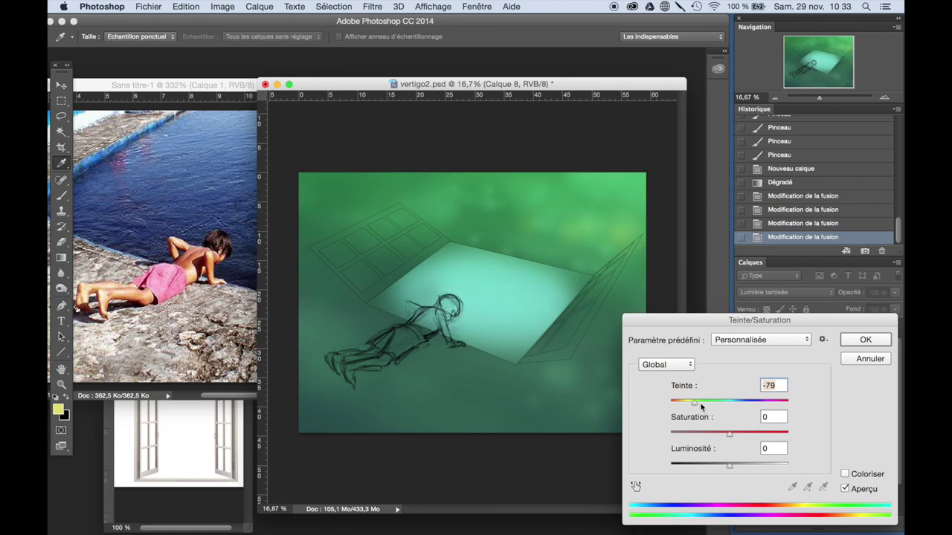
mouse_move(703, 406)
mouse_down()
mouse_move(778, 433)
mouse_move(760, 401)
mouse_up()
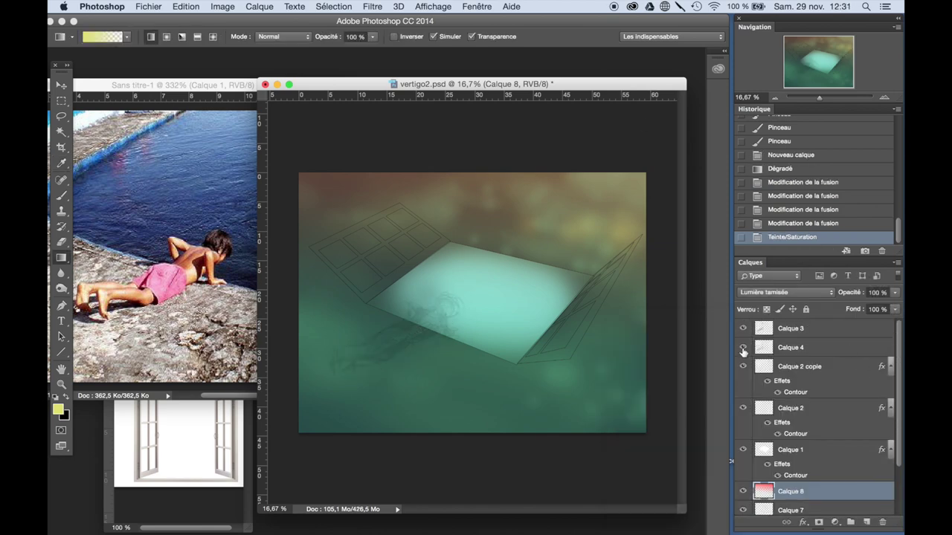
click(790, 347)
- Re-angle the boy's sketched legs on Calque 4 using a lasso selection and Free Transform
key(l)
drag(327, 344, 319, 350)
right_click(363, 300)
click(374, 482)
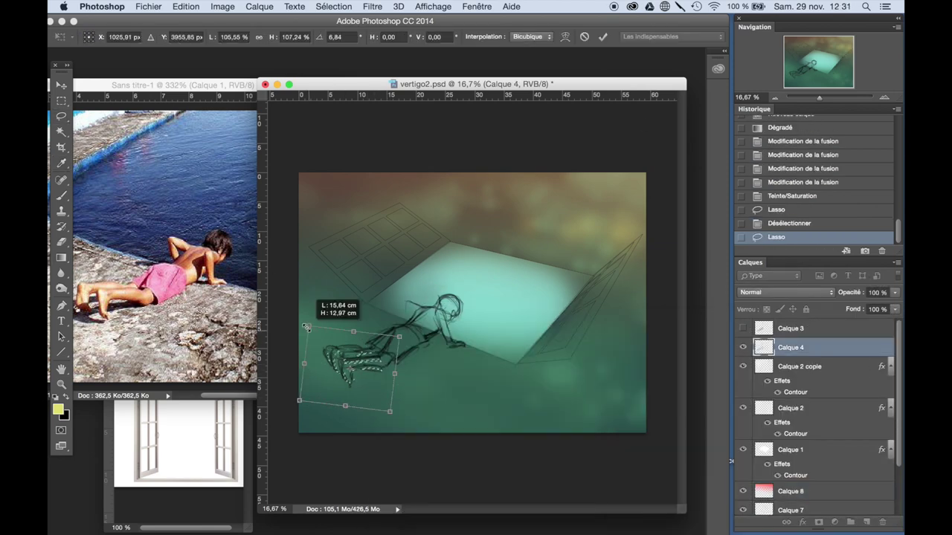
key(Return)
click(333, 6)
- Add a Color Balance adjustment layer above the gradient layer Calque 8
click(351, 30)
scroll(818, 409, down, 3)
click(791, 429)
click(260, 6)
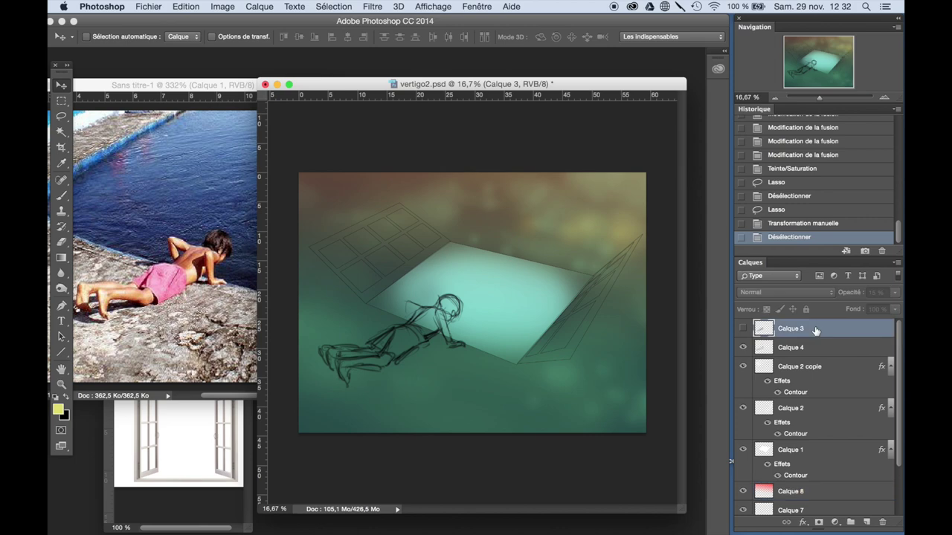
click(260, 6)
mouse_move(306, 125)
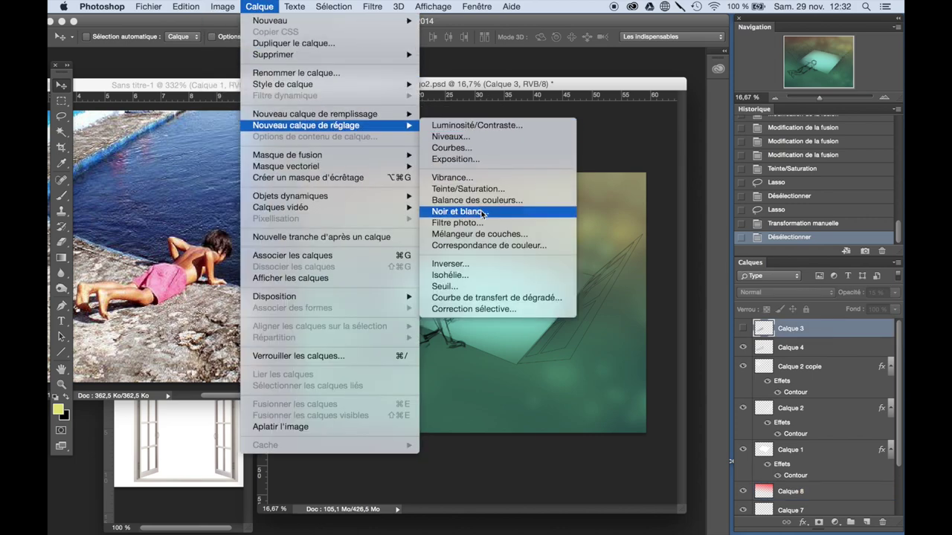
click(476, 200)
- Adjust the Color Balance Shadows range, nudging it toward red, blue and slightly green
click(688, 172)
click(667, 162)
click(633, 150)
click(662, 171)
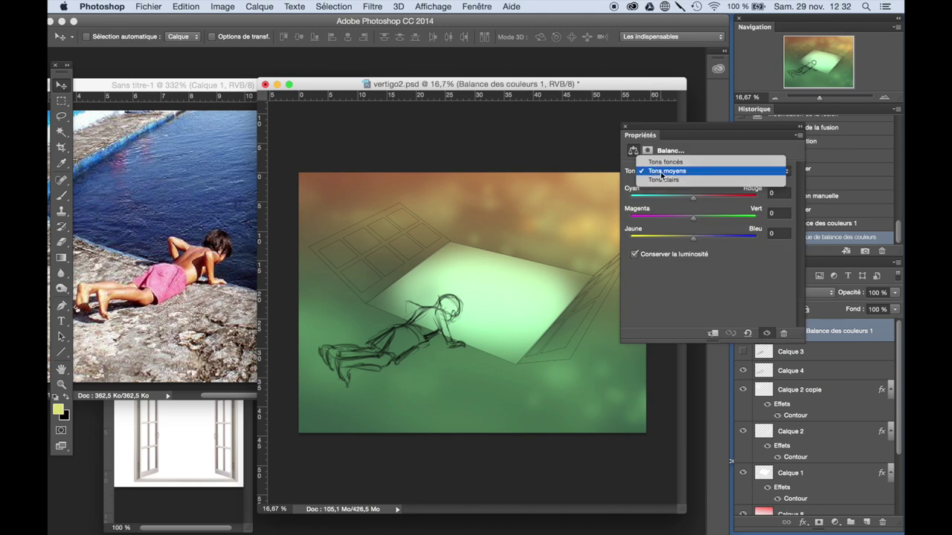
click(665, 162)
mouse_move(693, 218)
mouse_down()
mouse_move(676, 218)
mouse_move(702, 197)
mouse_up()
click(748, 332)
drag(712, 242, 713, 239)
drag(693, 220, 695, 227)
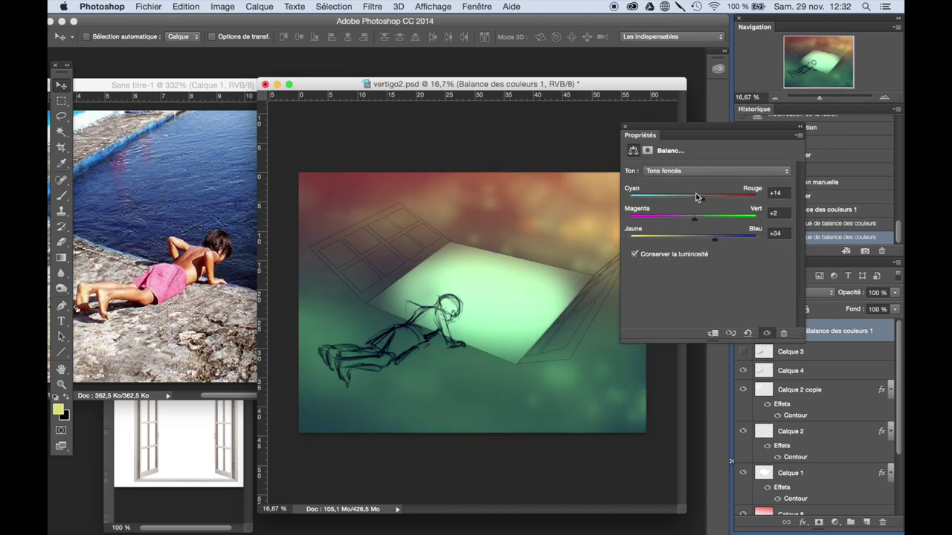
- Shift the Calque 6 glow's hue +22 and saturation +20 in Hue/Saturation
scroll(802, 489, down, 2)
scroll(767, 508, down, 2)
click(817, 486)
click(222, 6)
click(428, 39)
click(665, 324)
click(222, 6)
click(418, 103)
mouse_move(695, 397)
mouse_down()
mouse_move(748, 404)
mouse_move(752, 435)
mouse_up()
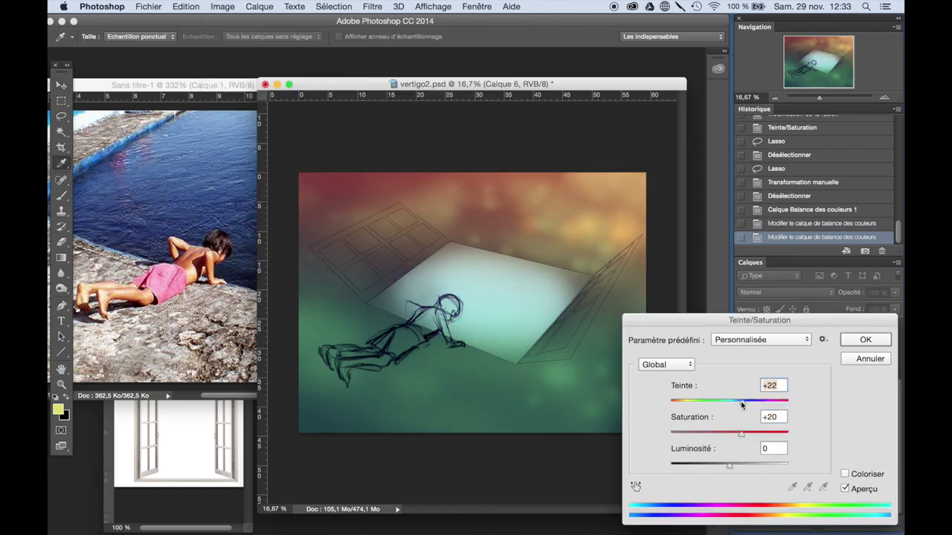
- Apply the hue change and duplicate the glow layer as Calque 6 copie
key(Return)
click(61, 195)
click(260, 6)
right_click(848, 486)
click(707, 136)
key(Return)
- Lasso and delete the excess area around the cyan window plane
key(l)
drag(349, 208, 357, 327)
key(Delete)
key(ctrl+d)
scroll(900, 366, down, 5)
- Paint soft pale cloud strokes across the cyan sky inside the window
key(b)
click(58, 409)
click(546, 98)
drag(520, 279, 550, 305)
drag(405, 294, 423, 309)
drag(469, 327, 506, 349)
drag(386, 297, 483, 316)
drag(535, 275, 574, 292)
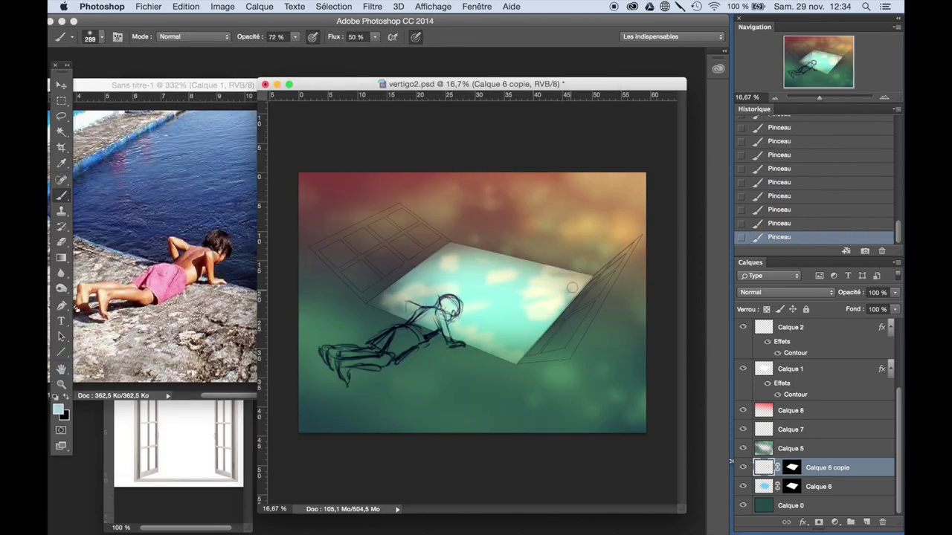
- Set the Color Balance highlights to +59/−7/−56, warming them toward red
right_click(545, 309)
key(Escape)
right_click(545, 310)
key(Return)
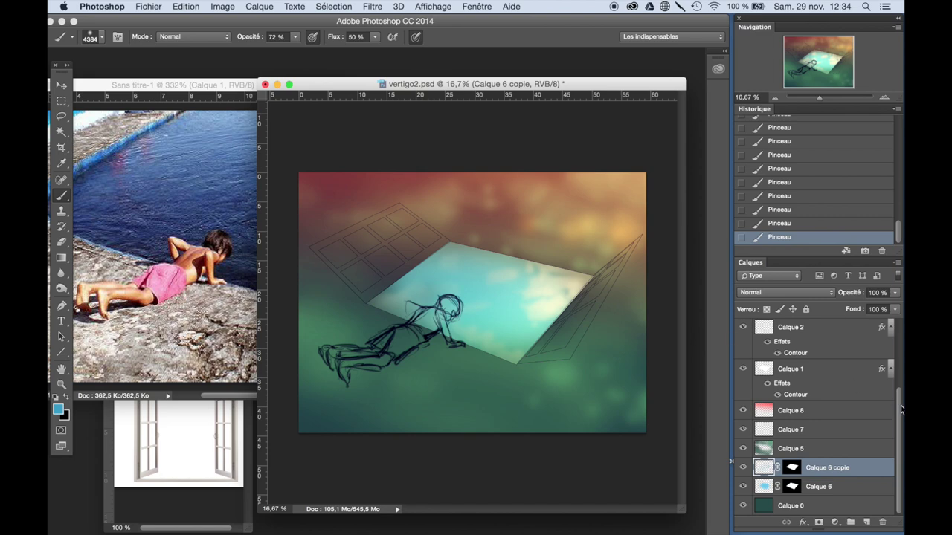
mouse_move(702, 220)
mouse_down()
mouse_move(710, 222)
mouse_move(662, 231)
mouse_move(659, 241)
mouse_up()
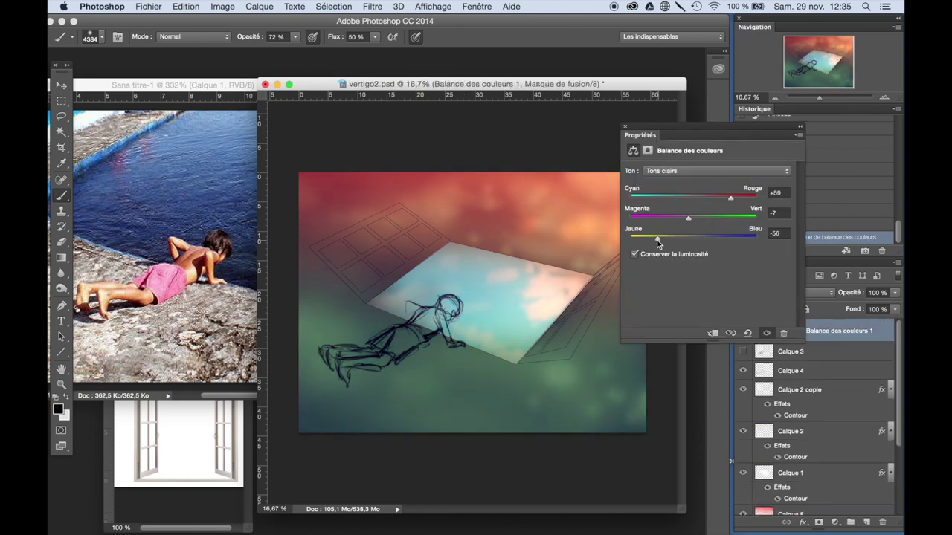
- Shift the gradient layer Calque 8's hue toward a brighter orange
click(725, 345)
scroll(852, 401, down, 5)
click(852, 417)
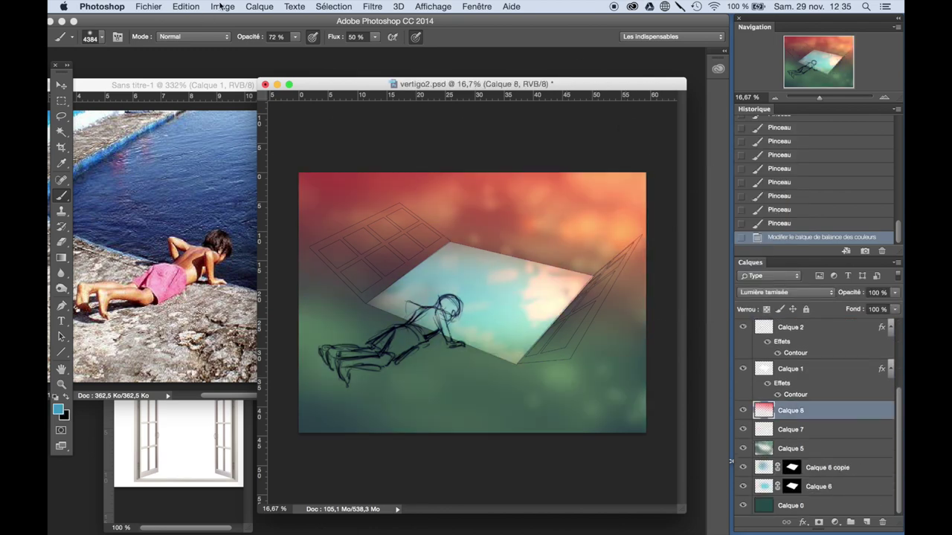
key(ctrl+u)
drag(712, 400, 736, 399)
click(860, 337)
- Add Calque 9 and set up a 43%-opacity brush with a tan skin colour
scroll(812, 362, up, 3)
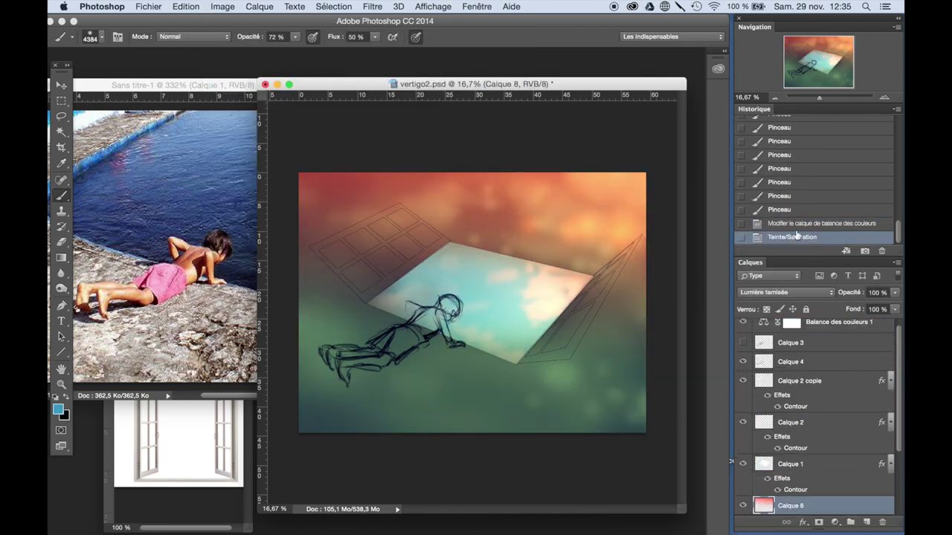
key(ctrl+shift+alt+n)
click(67, 398)
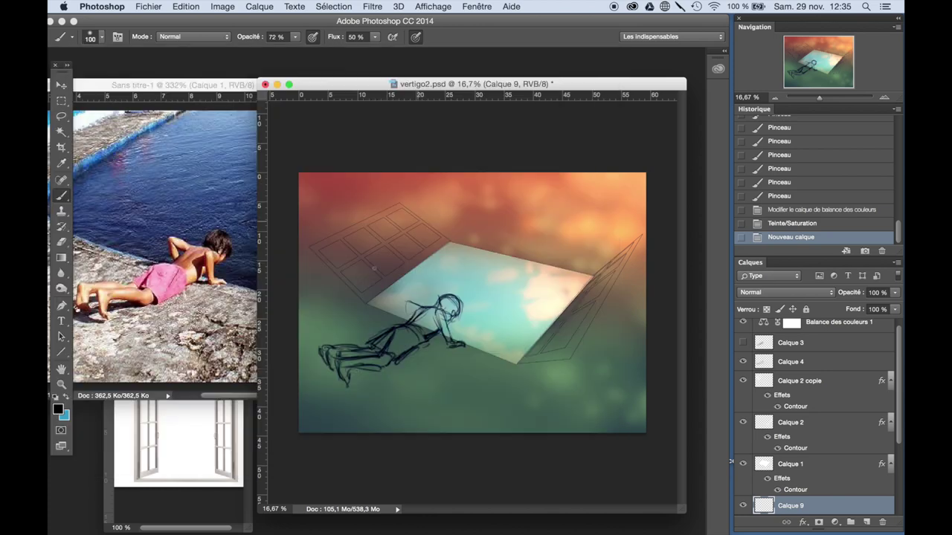
drag(443, 299, 461, 315)
drag(381, 350, 415, 329)
key(ctrl+alt+z)
key(ctrl+alt+z)
key(4)
key(3)
drag(442, 296, 457, 310)
alt+click(186, 256)
click(102, 36)
- Paint tan skin tones over the boy's body and legs
key(6)
key(9)
mouse_move(411, 330)
mouse_down()
mouse_move(431, 314)
mouse_move(421, 306)
mouse_up()
drag(380, 362, 331, 351)
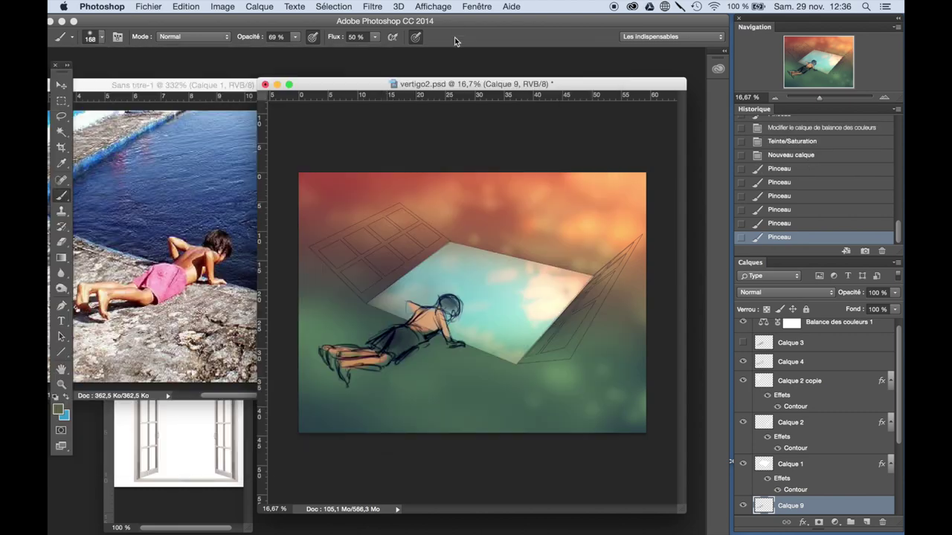
- On a new layer, trace a light glow around the left window frame, then hide it
key(ctrl+shift+n)
drag(316, 253, 366, 300)
drag(365, 300, 448, 238)
drag(316, 252, 402, 201)
drag(402, 201, 448, 238)
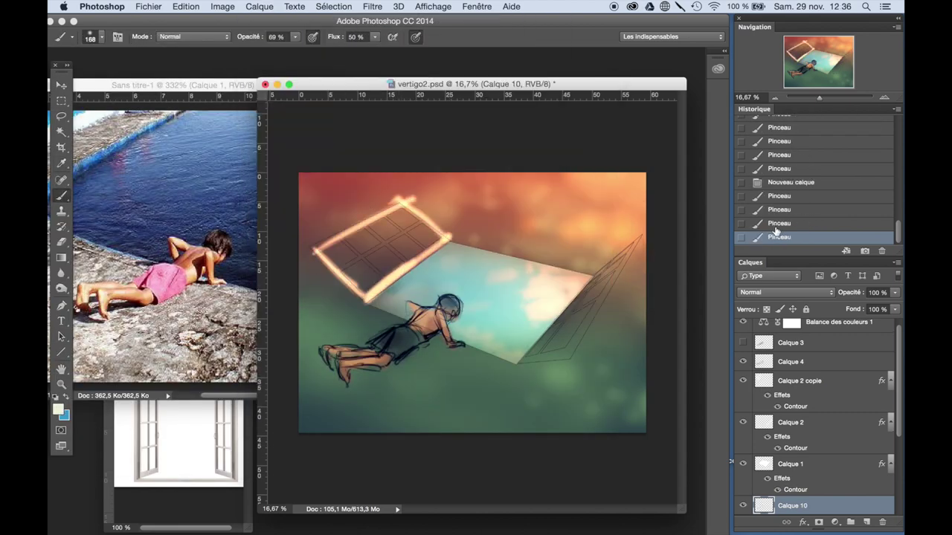
click(791, 182)
- Set the window frame layer Calque 2 to Normal blending at 43% opacity
click(785, 292)
click(785, 335)
click(815, 417)
click(784, 292)
click(754, 255)
click(895, 293)
drag(890, 305, 863, 305)
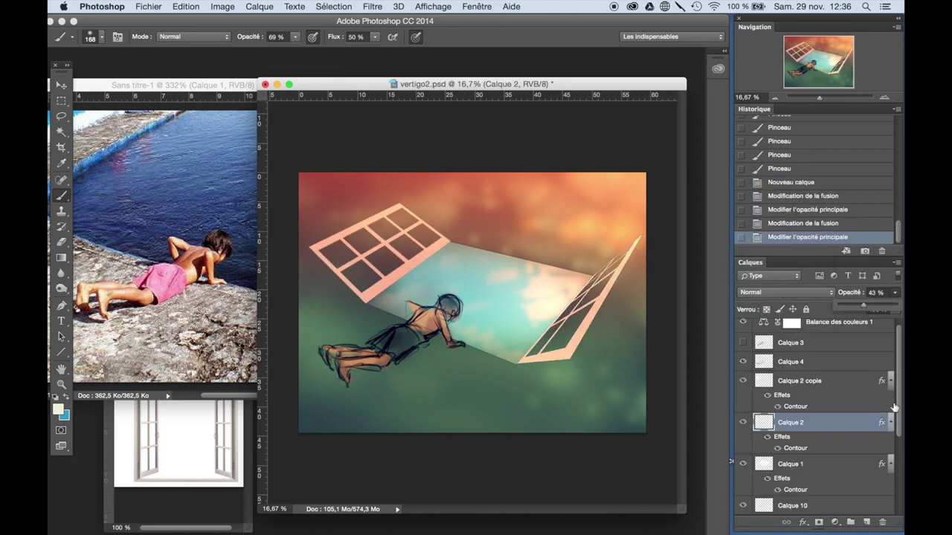
- Add a new empty layer, trying and undoing a darkening stroke on the figure
click(260, 6)
click(457, 19)
drag(350, 357, 439, 350)
key(ctrl+z)
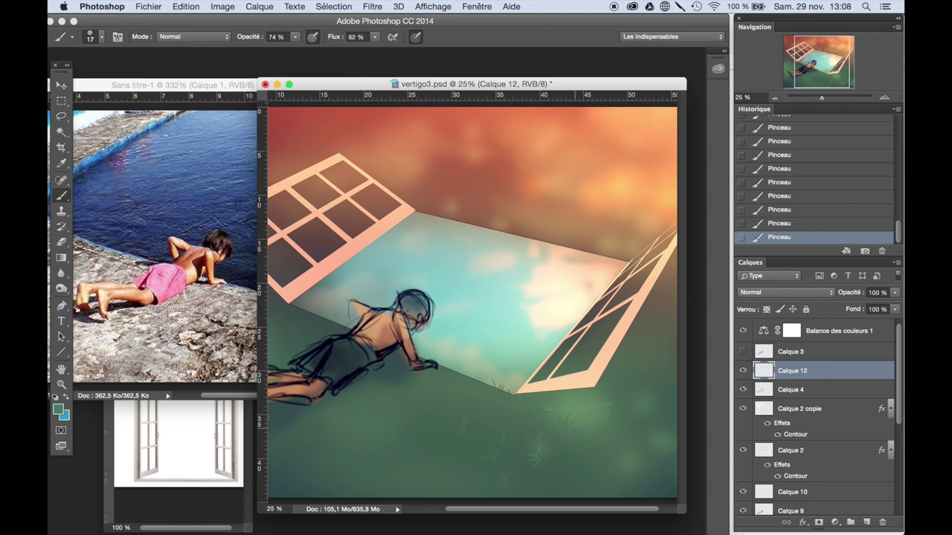
- Paint grass blades on Calque 12 with brush sizes 30, 35 and 23, zooming between views
right_click(560, 466)
key(Return)
right_click(603, 201)
key(Return)
key(ctrl+minus)
key(ctrl+plus)
key(ctrl+plus)
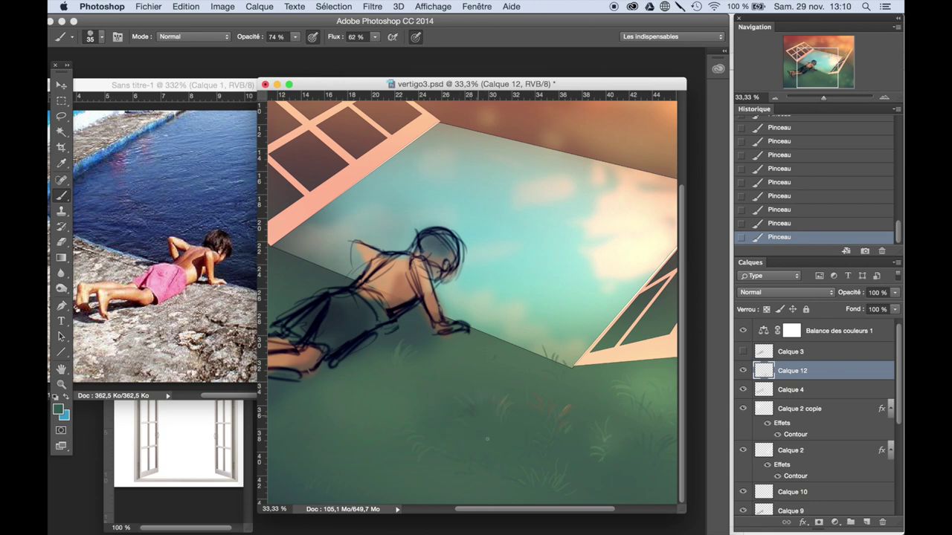
key(ctrl+minus)
key(ctrl+minus)
key(ctrl+plus)
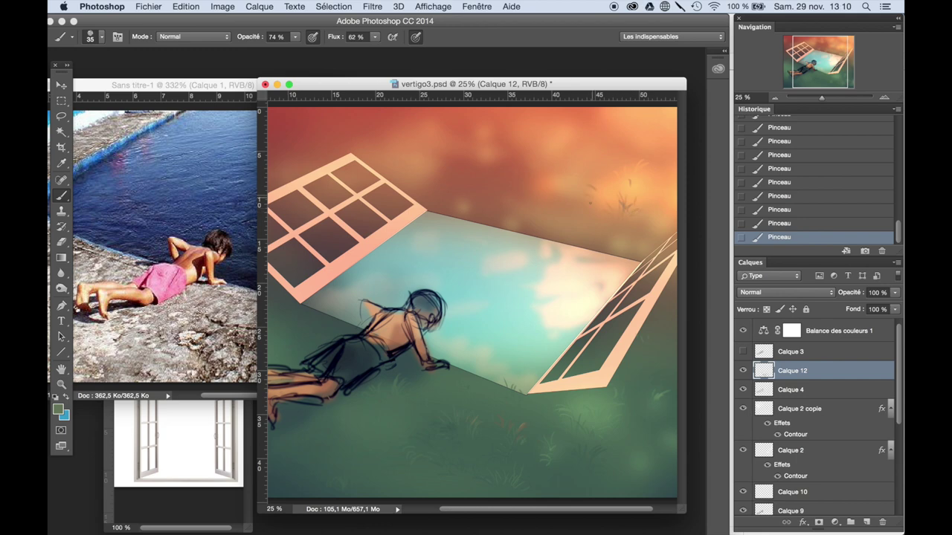
key(ctrl+minus)
key(ctrl+plus)
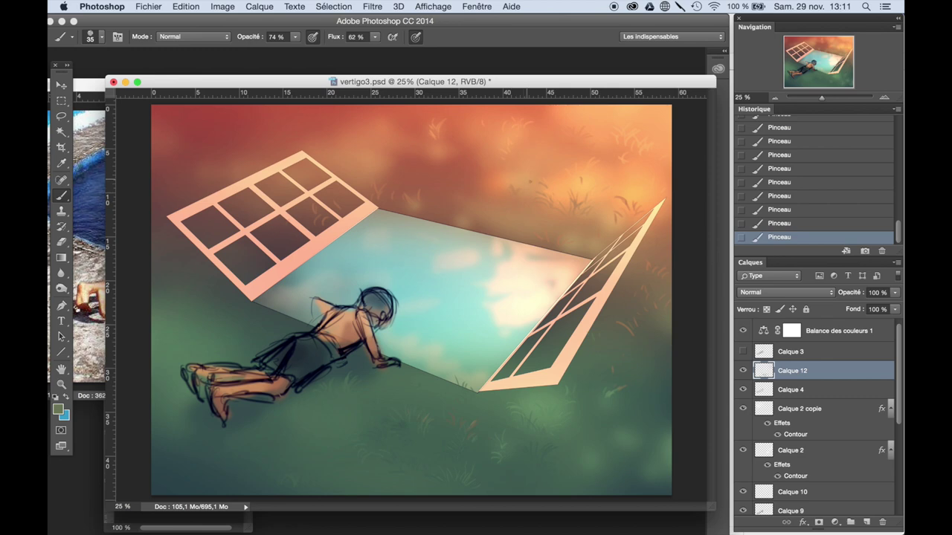
right_click(587, 156)
key(Return)
scroll(818, 417, down, 5)
- Toggle Calque 8's visibility to compare, then undo a trial eraser stroke on it
click(743, 428)
click(743, 429)
click(790, 428)
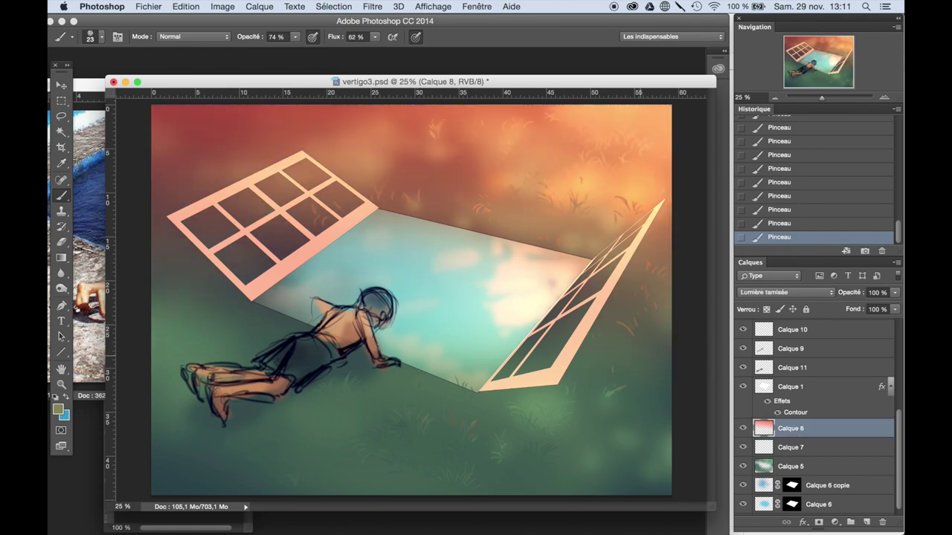
key(e)
key(ctrl+comma)
key(ctrl+comma)
key(ctrl+z)
- Try Calque 8 below Calque 7, then return it above and restore the latest history state
drag(791, 428, 802, 489)
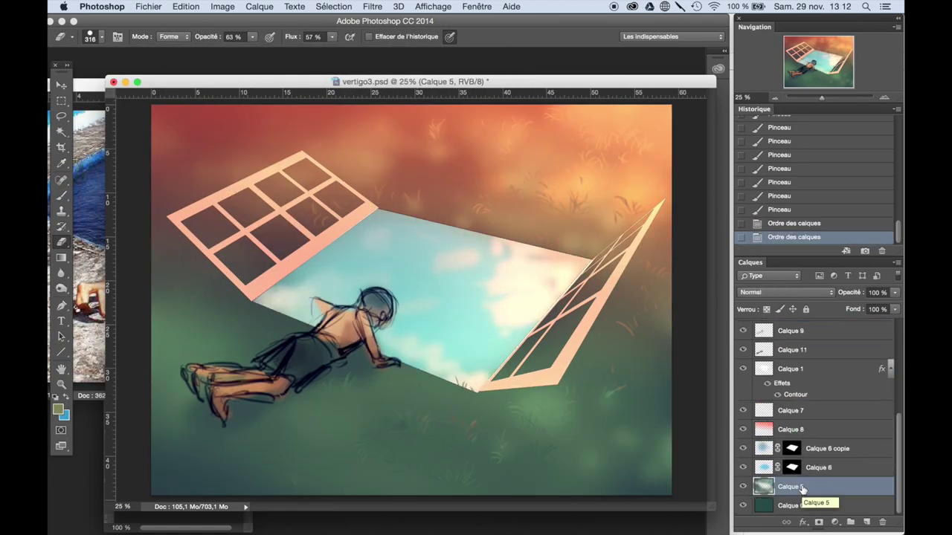
key(ctrl+minus)
key(ctrl+z)
key(ctrl+shift+z)
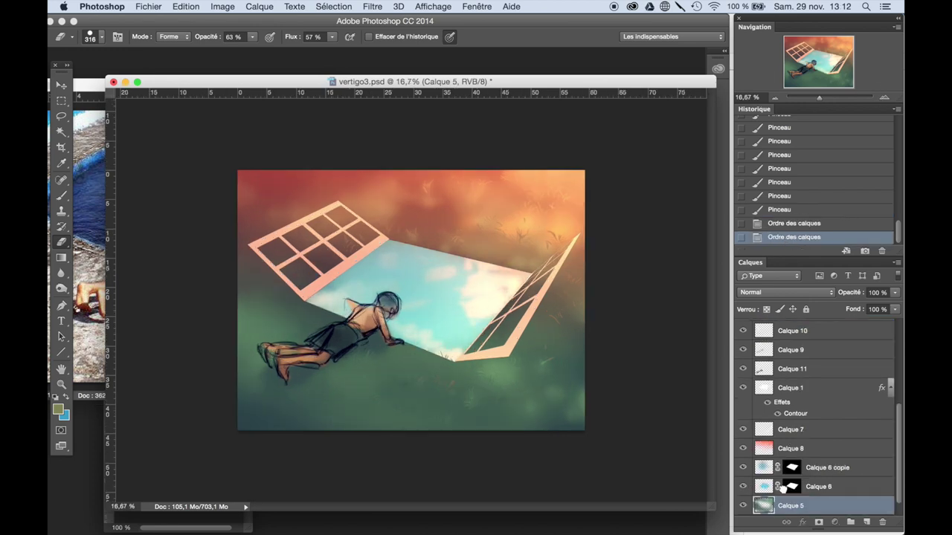
drag(781, 449, 779, 440)
click(778, 223)
click(788, 236)
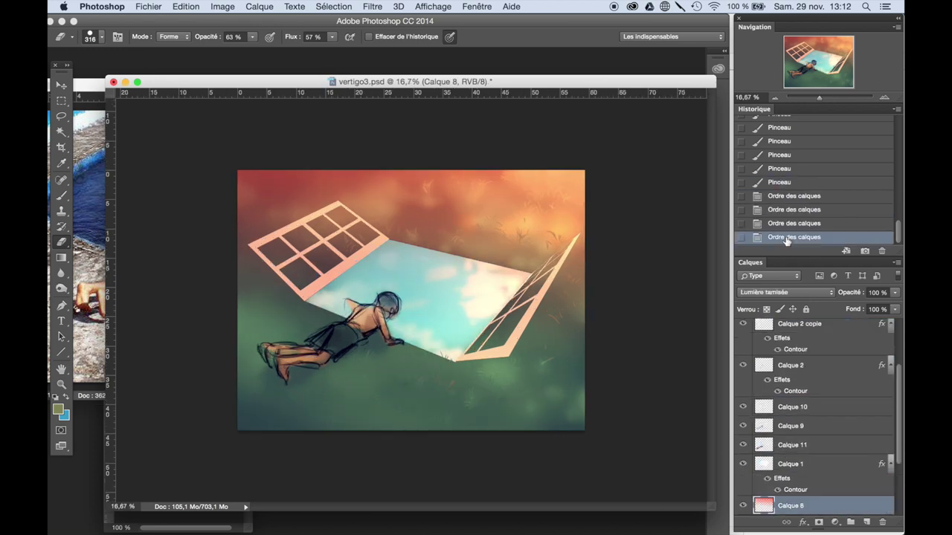
click(788, 467)
key(ctrl+plus)
drag(651, 81, 611, 76)
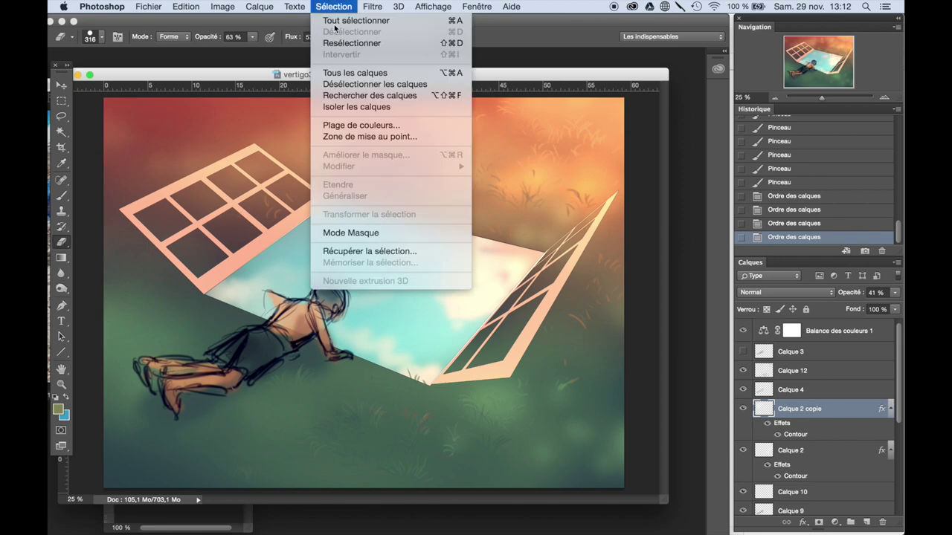
- On a new Calque 13, select the first frame edge strip and shade it with a gradient
key(ctrl+shift+alt+n)
key(shift+l)
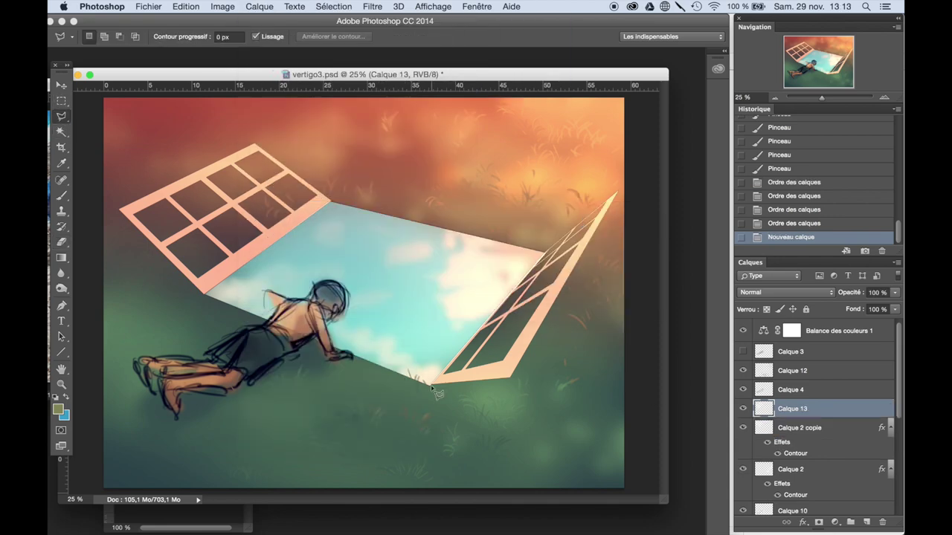
double_click(515, 381)
key(g)
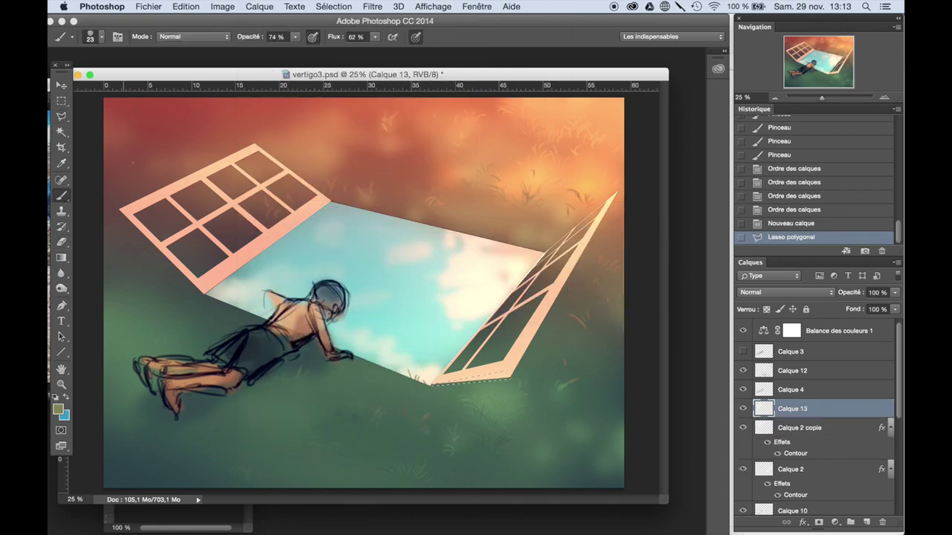
drag(520, 388, 526, 357)
- Select the right frame's edge strip, gradient-shade it, then deselect
key(l)
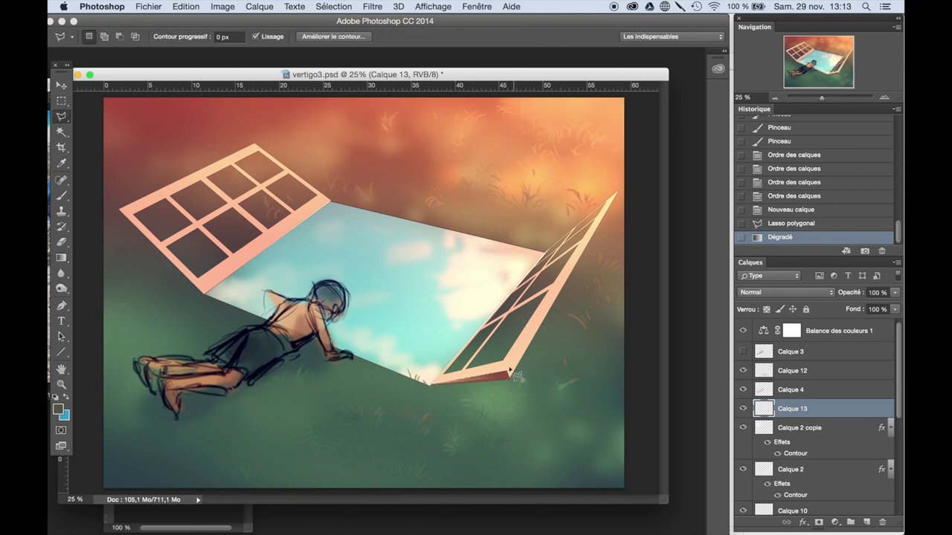
double_click(526, 371)
key(g)
mouse_move(521, 376)
mouse_down()
mouse_move(627, 169)
mouse_move(598, 235)
mouse_up()
click(333, 6)
click(346, 32)
scroll(335, 195, down, 2)
scroll(335, 195, up, 2)
- Select the left frame's edge strip, refine its gradient shading, then deselect and check the full image
key(l)
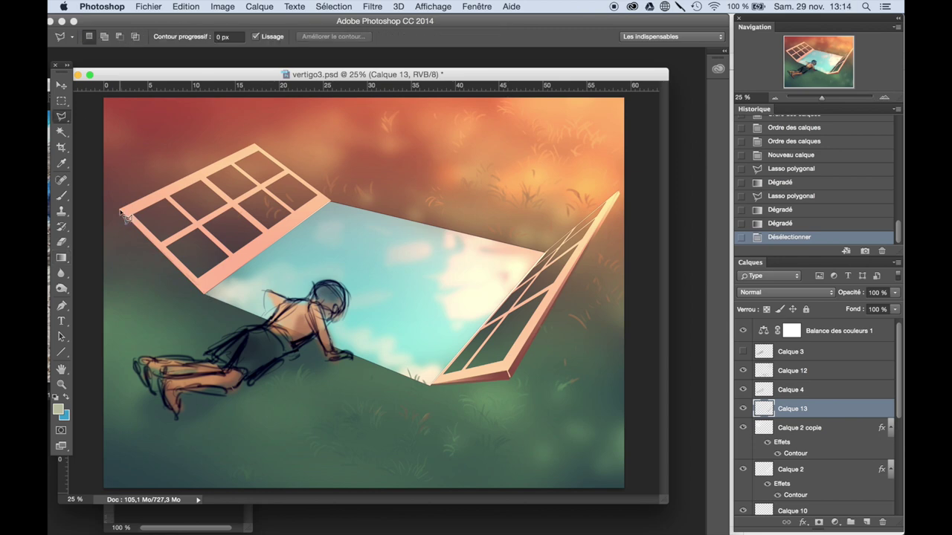
click(207, 301)
key(g)
drag(202, 296, 164, 260)
drag(119, 212, 156, 245)
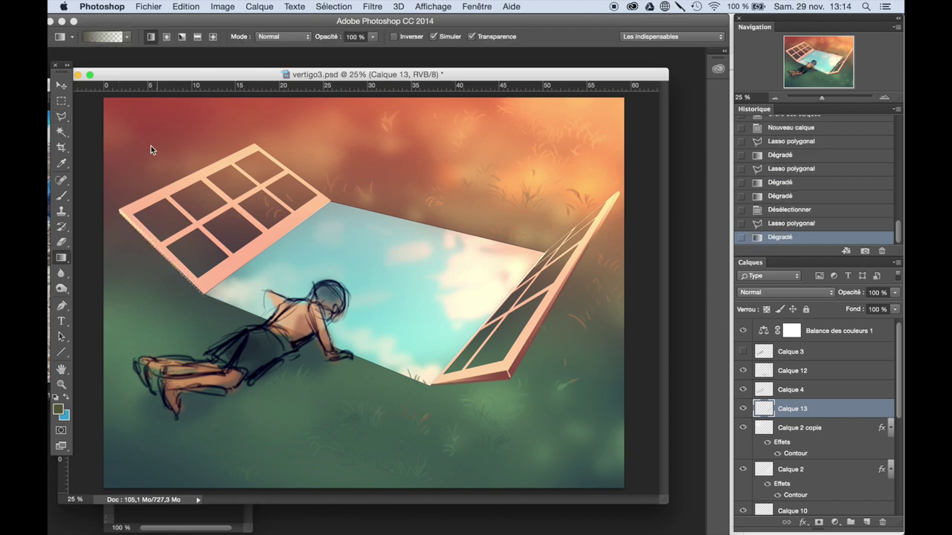
drag(203, 298, 178, 272)
key(ctrl+d)
key(ctrl+minus)
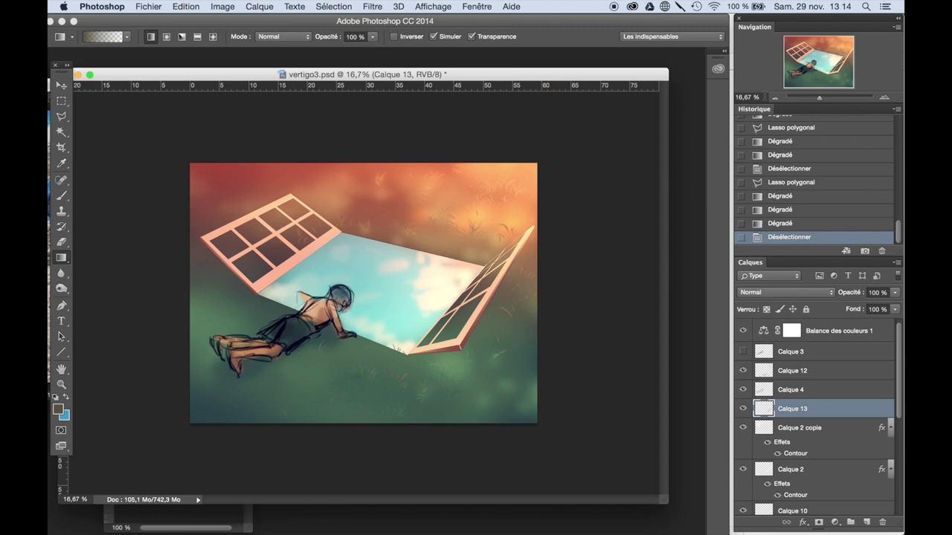
key(ctrl+plus)
key(l)
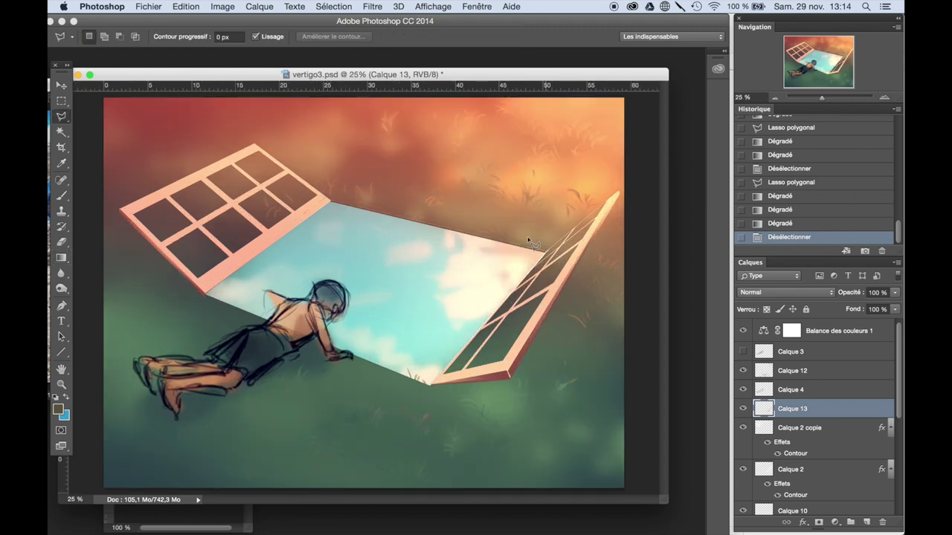
- Try a gradient on a strip along the sky's top edge, then discard it
click(333, 202)
click(60, 257)
click(96, 256)
drag(416, 207, 420, 219)
drag(420, 208, 421, 218)
key(ctrl+d)
key(ctrl+minus)
key(ctrl+plus)
click(789, 180)
click(334, 6)
click(341, 37)
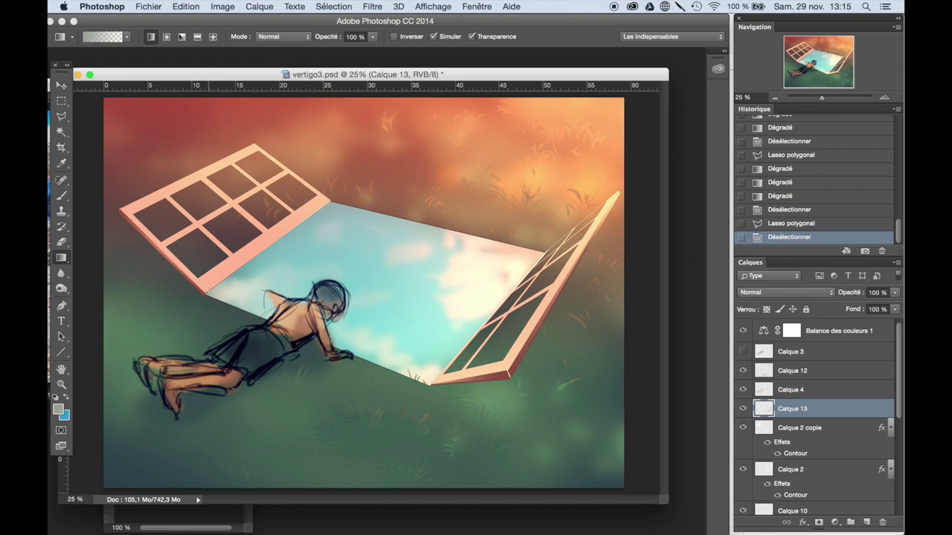
- Reselect the top-edge strip, test a gradient, and step back to the state with the strip selected
key(l)
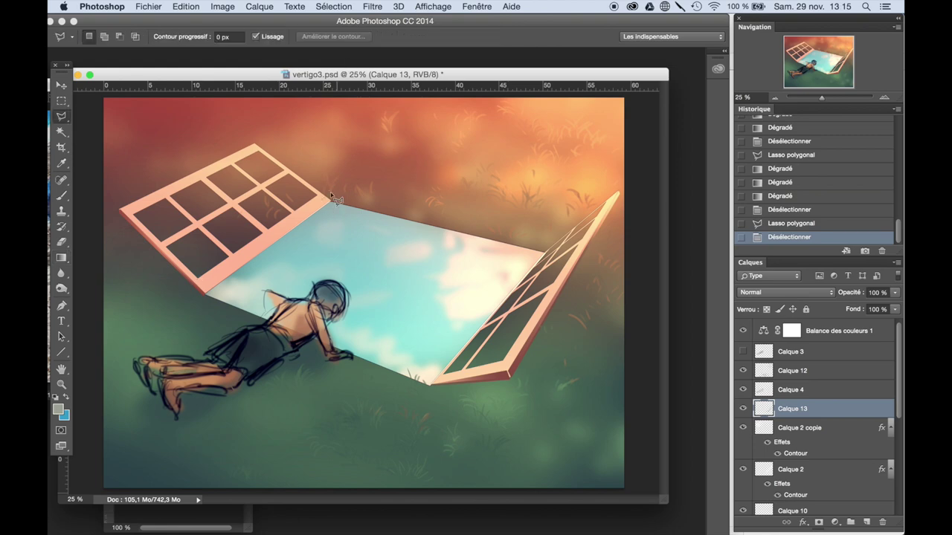
click(334, 198)
click(336, 195)
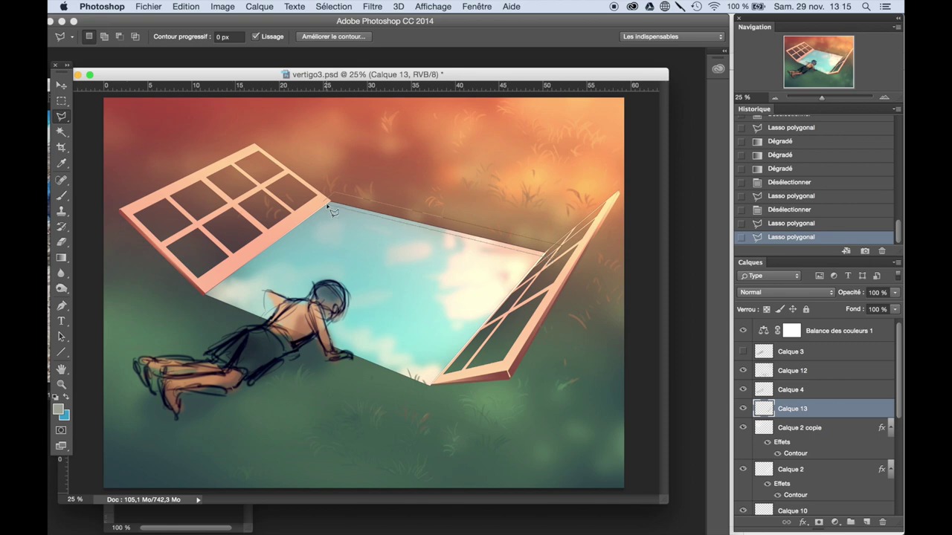
key(g)
drag(439, 245, 431, 215)
key(ctrl+z)
key(ctrl+z)
key(ctrl+z)
key(ctrl+d)
key(ctrl+alt+z)
key(ctrl+alt+z)
key(ctrl+alt+z)
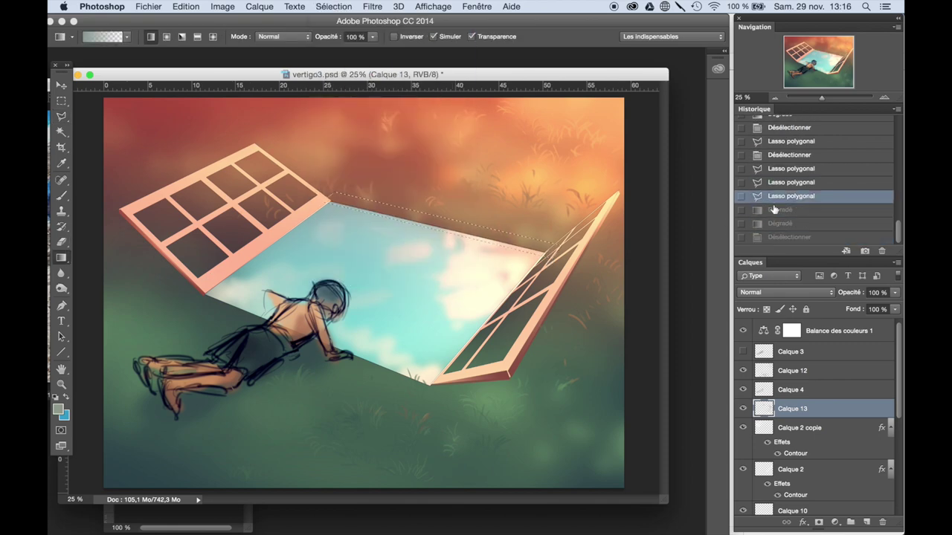
key(ctrl+bracketleft)
key(ctrl+bracketleft)
click(779, 196)
- On new Calque 14, fill the top-edge strip pink, deselect, and nudge it into place
key(ctrl+shift+alt+n)
key(shift+g)
click(510, 230)
click(334, 6)
click(350, 30)
key(v)
drag(386, 230, 395, 223)
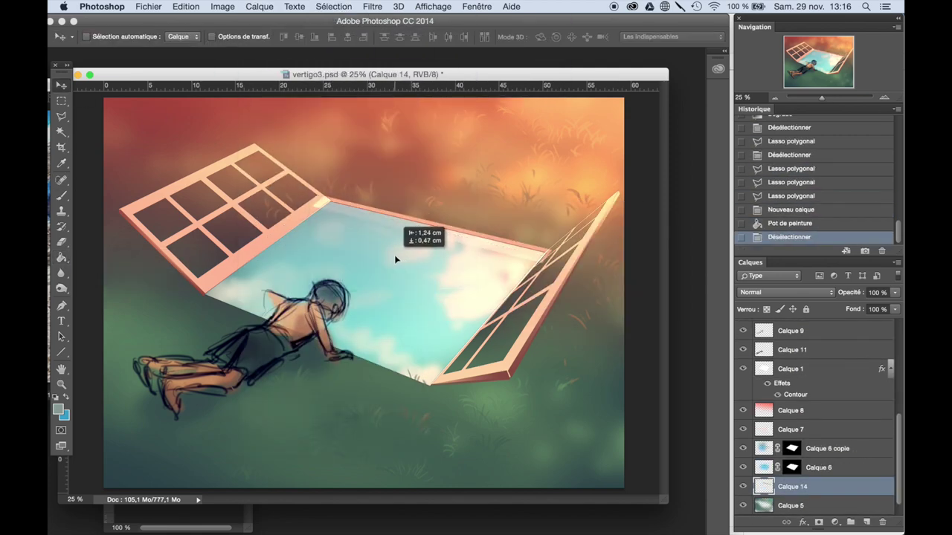
key(e)
click(90, 36)
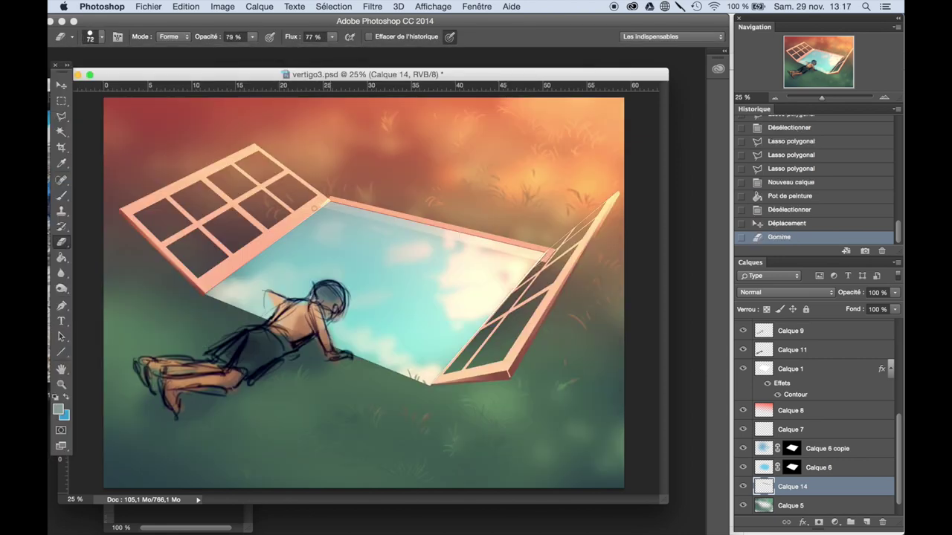
- Fill the opening's lower-left edge strip with pink and deselect, undoing a stray brush stroke
key(l)
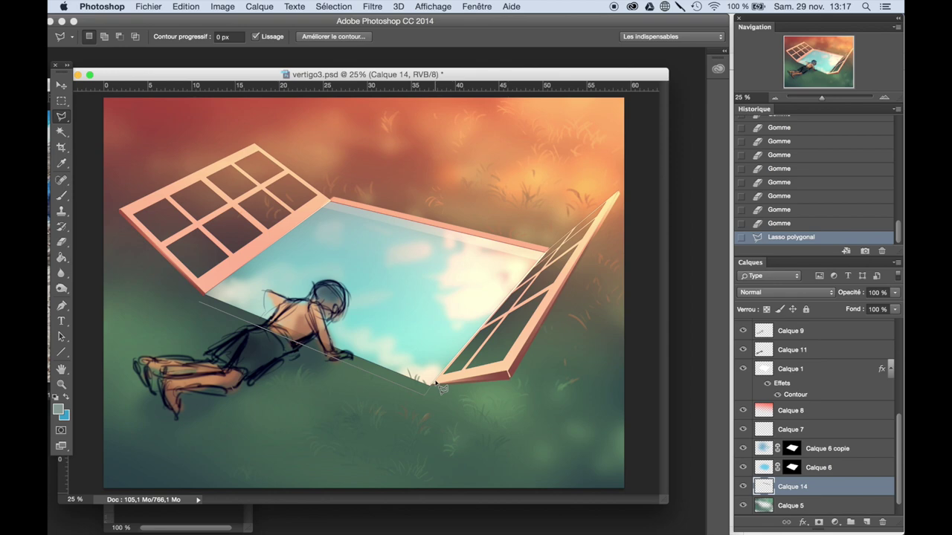
key(g)
click(312, 346)
key(ctrl+d)
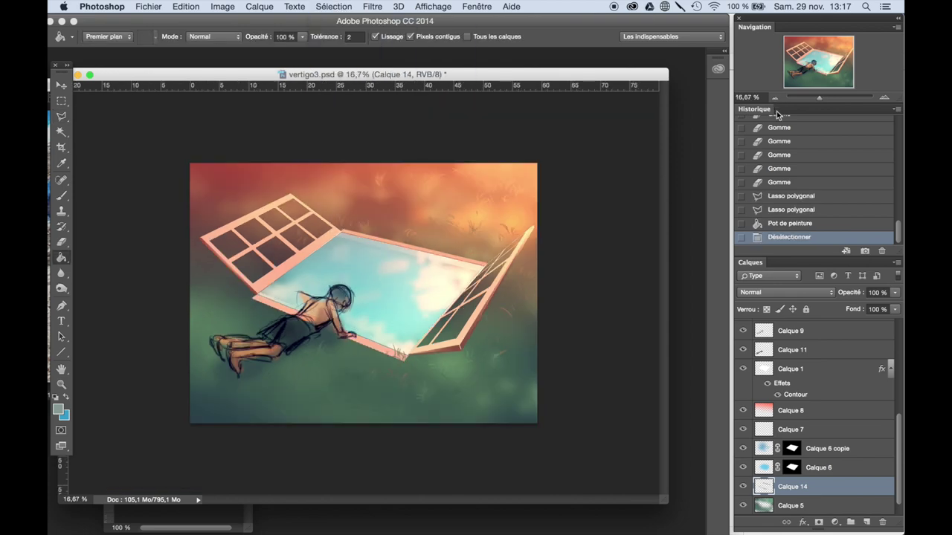
key(b)
scroll(880, 423, down, 1)
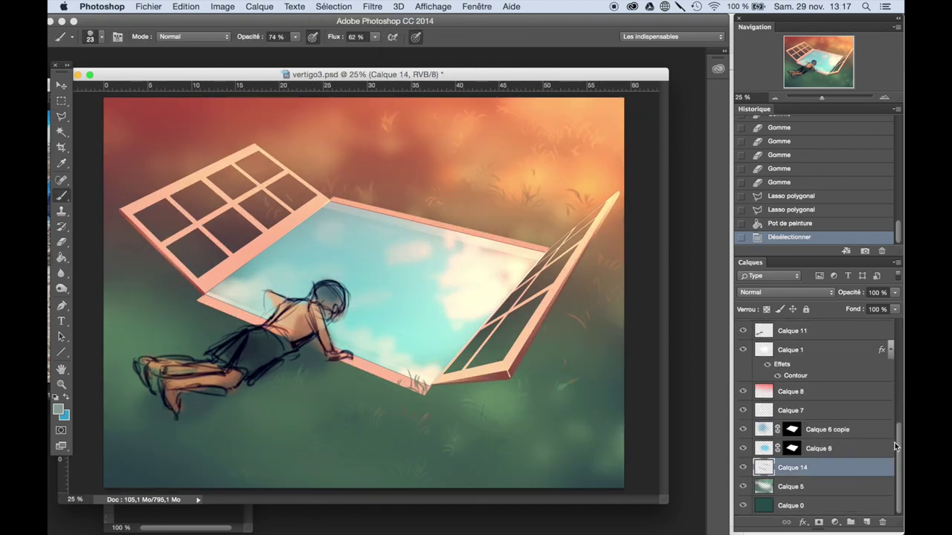
key(l)
key(b)
key(ctrl+z)
click(260, 6)
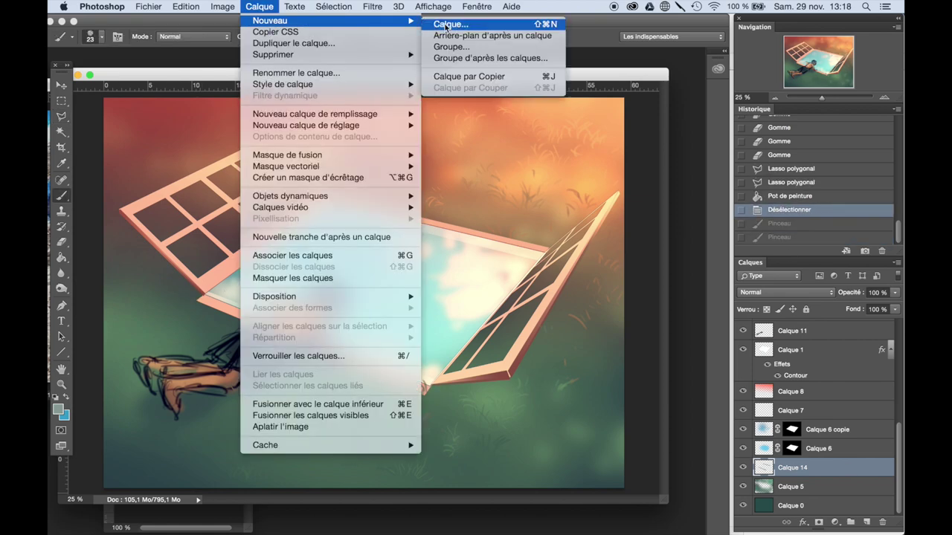
- On a new layer, select and fill a strip along the window's left edge
click(446, 21)
key(Return)
key(l)
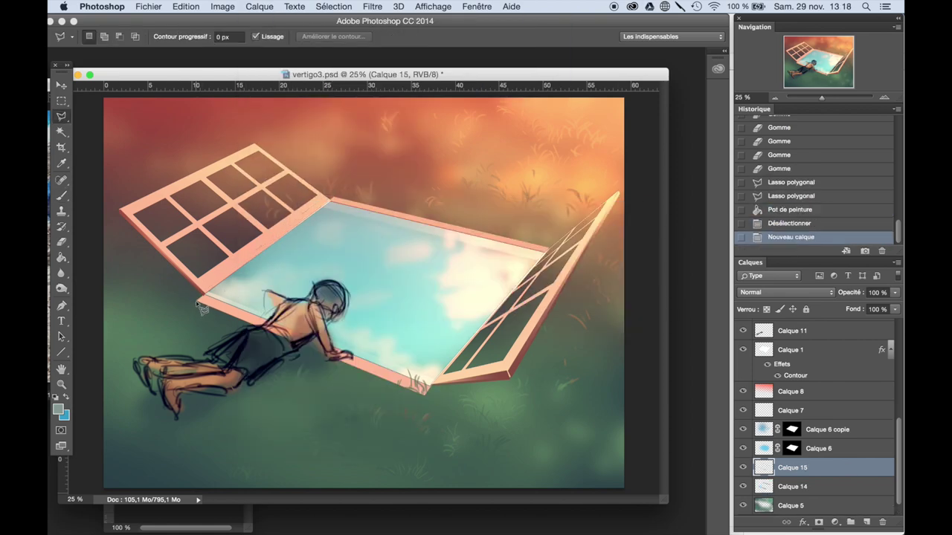
click(199, 302)
key(g)
click(215, 290)
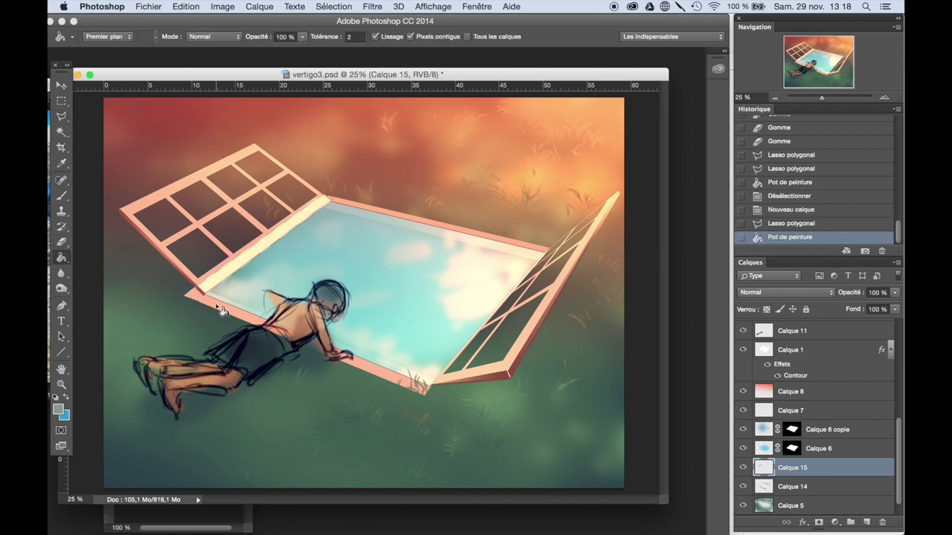
scroll(776, 433, up, 5)
scroll(776, 433, up, 3)
- Compare with the colour balance on and off, hide Calque 3, and set frame layer opacity to 100%
click(776, 433)
click(742, 334)
click(742, 335)
click(743, 335)
click(743, 334)
click(744, 352)
drag(894, 292, 900, 306)
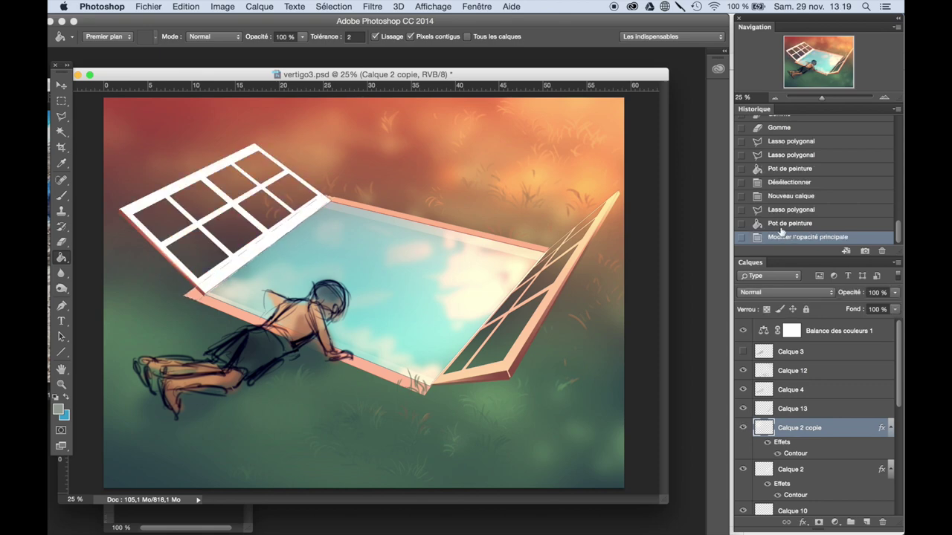
click(789, 223)
scroll(844, 383, down, 3)
- Magic Wand select the window frame region, delete its pixels, then deselect
click(333, 6)
click(331, 28)
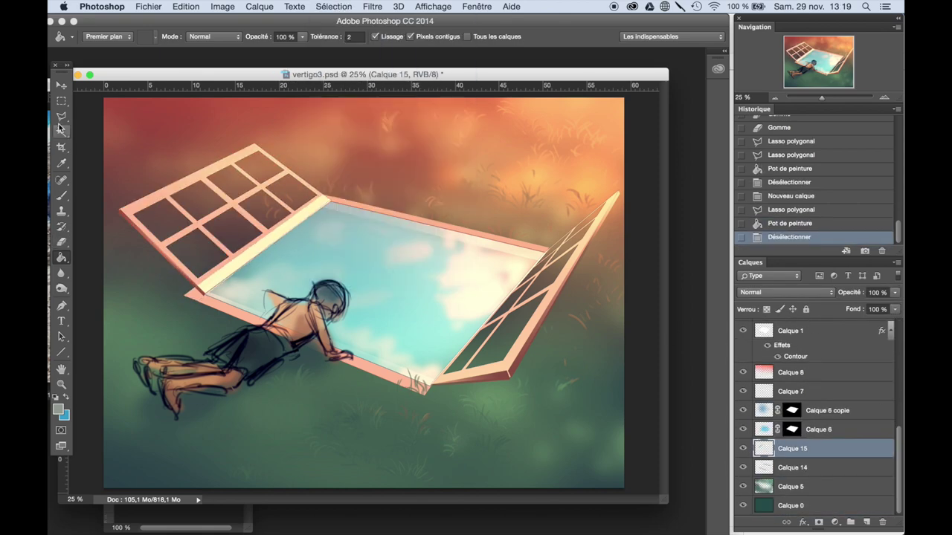
click(61, 131)
click(160, 249)
key(Delete)
click(333, 6)
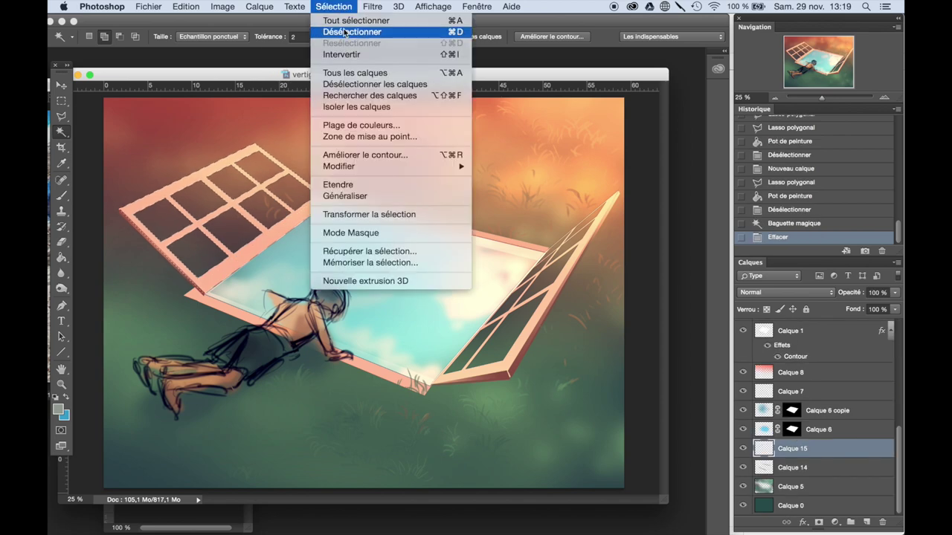
click(350, 32)
- Outline the right window sash's panes and fill them pale pink
key(l)
click(557, 253)
click(430, 401)
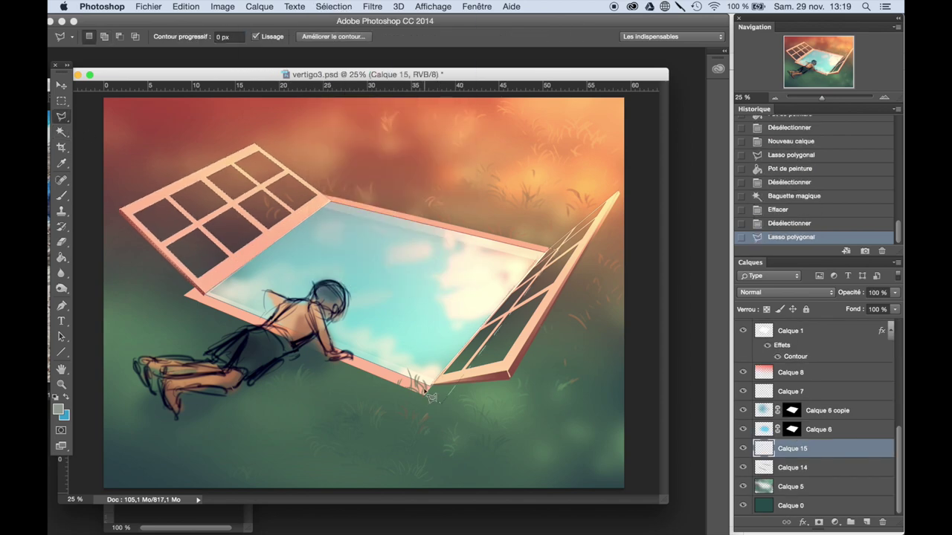
key(ctrl+z)
key(ctrl+z)
key(g)
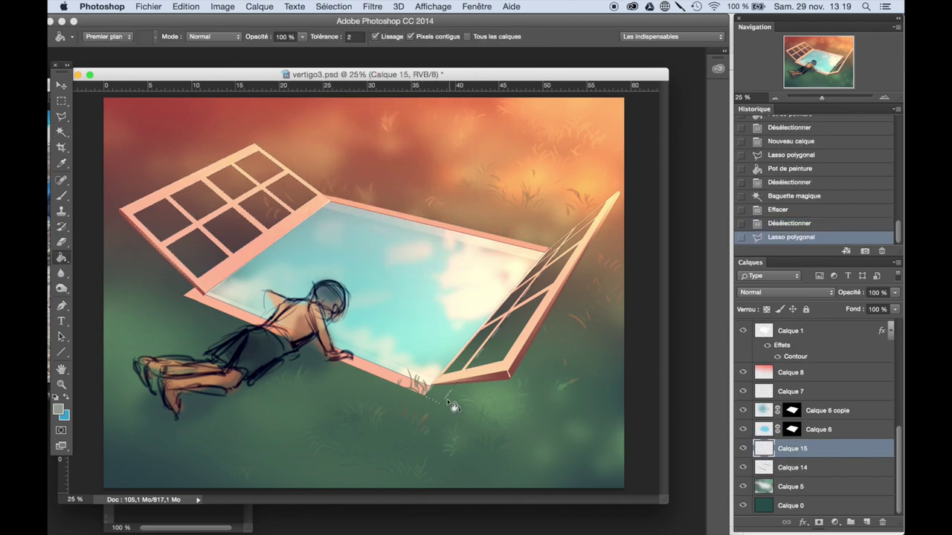
click(455, 388)
click(333, 6)
click(349, 32)
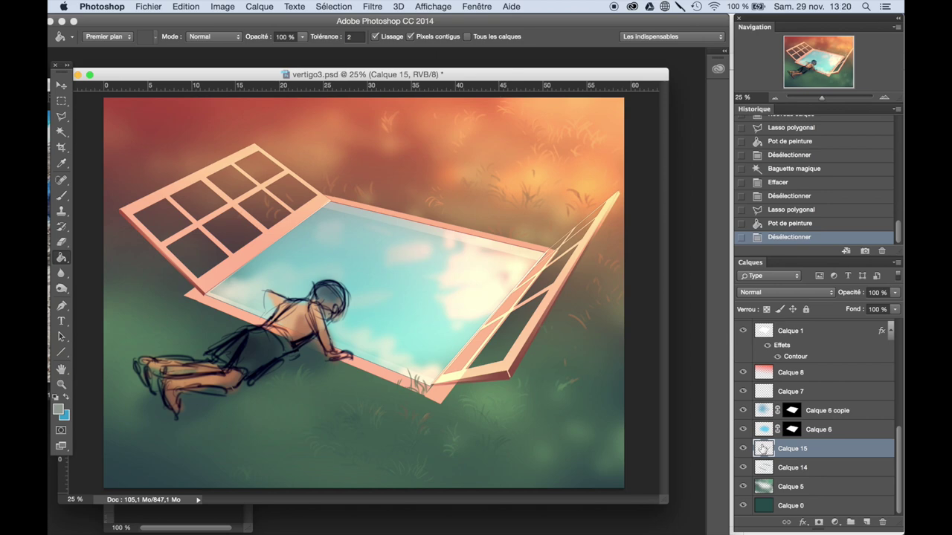
scroll(741, 434, up, 5)
- On Calque 13, select the right frame's bottom edge and shade it with a gradient
click(791, 409)
key(l)
click(437, 391)
key(g)
click(469, 380)
key(shift+g)
drag(446, 383, 506, 376)
click(333, 6)
key(Escape)
- Duplicate Calque 2 via its layer context menu
click(791, 469)
right_click(790, 469)
click(680, 82)
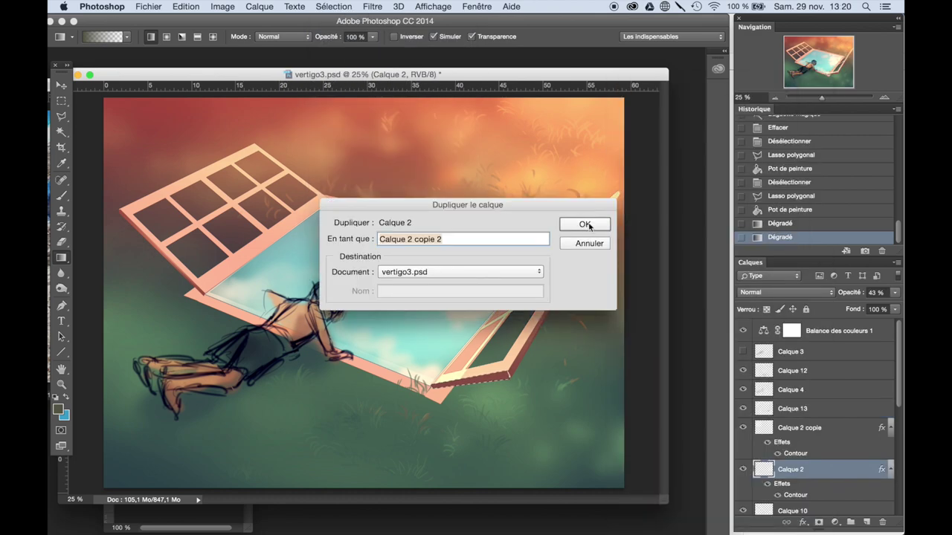
- Confirm the Calque 2 copie 2 duplicate, shift it on the canvas, and erase its corner
click(586, 224)
key(v)
drag(551, 297, 586, 290)
key(l)
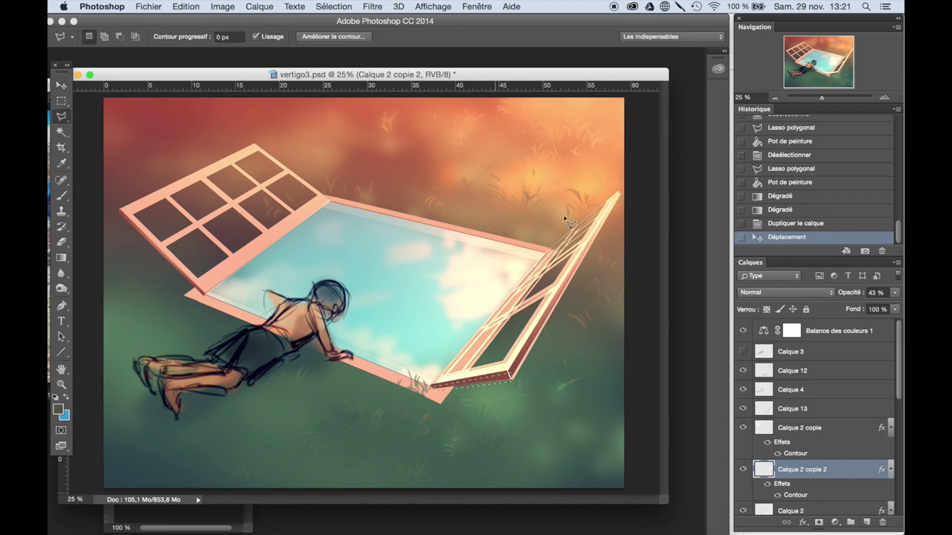
click(520, 384)
key(Delete)
key(ctrl+d)
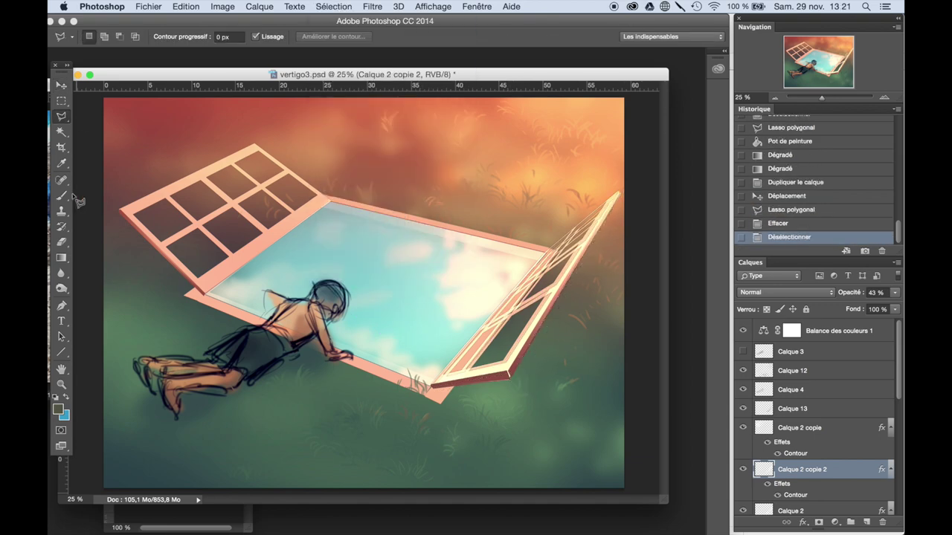
- Add a new layer, Calque 16, and place it below Calque 2 copie
key(b)
right_click(521, 360)
click(260, 6)
mouse_move(793, 469)
mouse_down()
mouse_move(796, 498)
mouse_move(793, 475)
mouse_up()
click(788, 168)
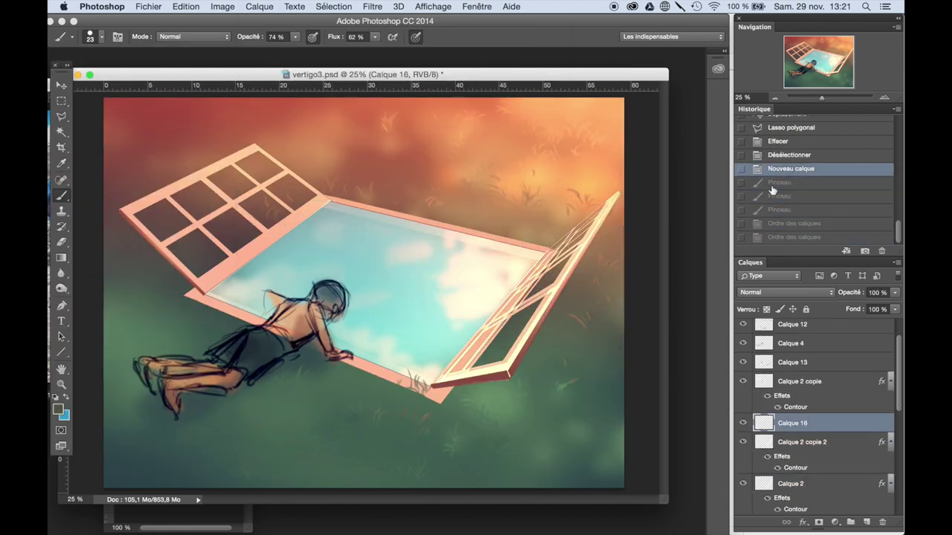
- Lower Calque 2 copie 2 to 43% opacity and nudge it; try and revert a darker lightness
click(788, 442)
drag(894, 292, 874, 309)
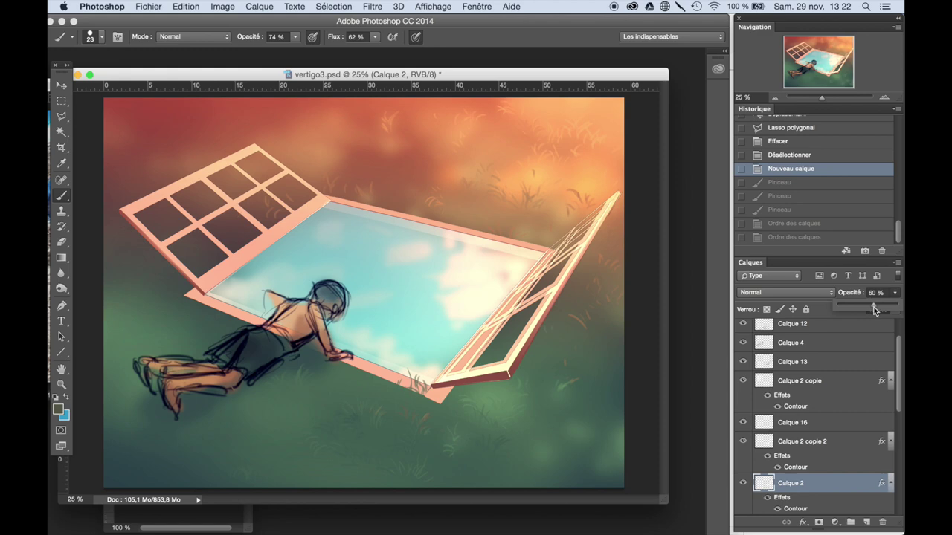
key(v)
drag(522, 195, 526, 199)
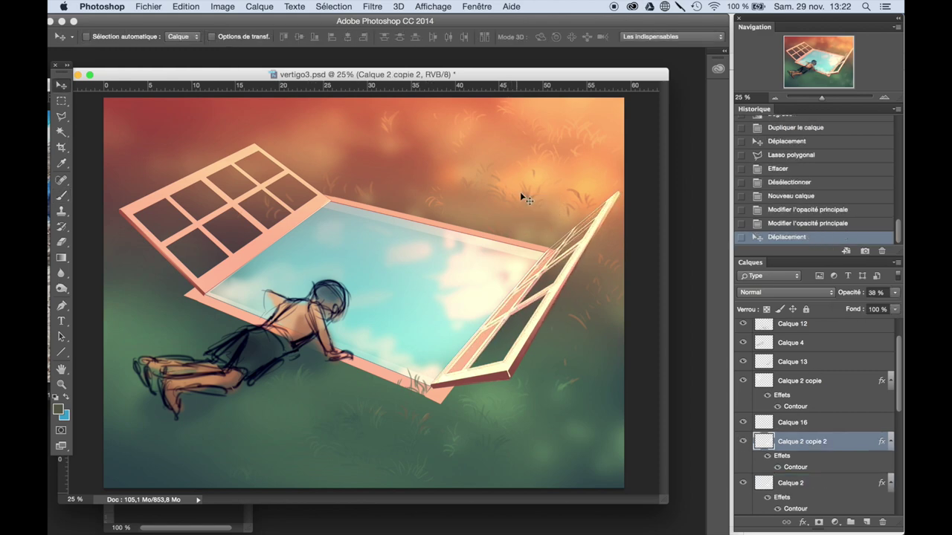
key(ctrl+u)
drag(729, 465, 695, 467)
click(855, 340)
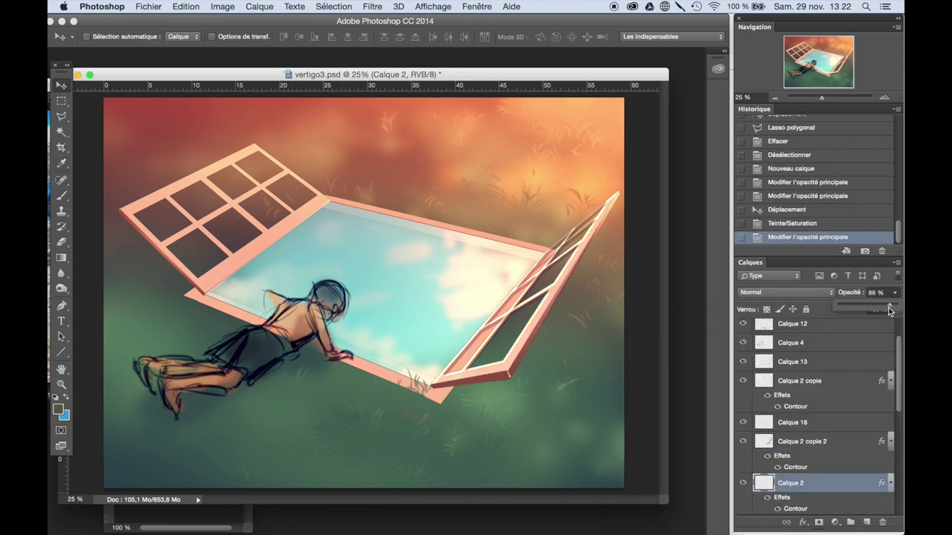
click(815, 210)
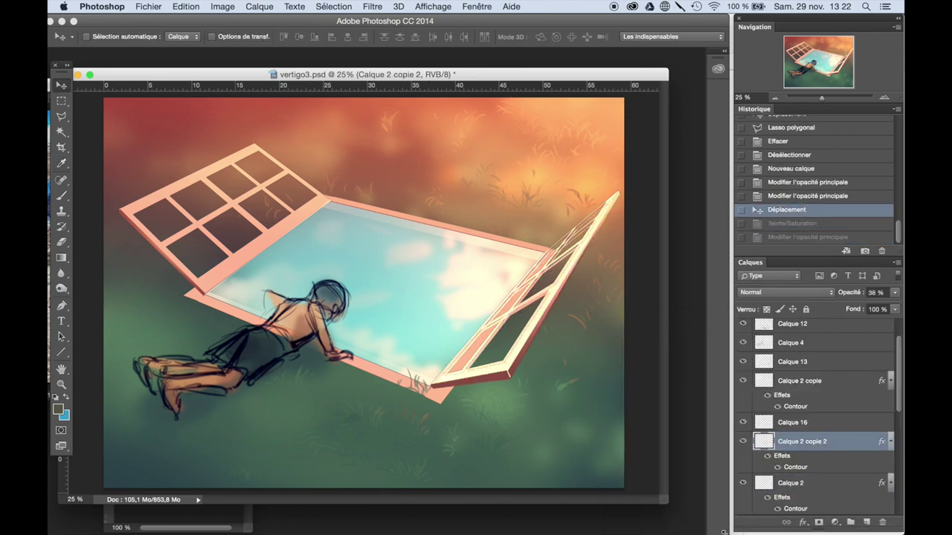
- Raise Calque 2 copie's opacity to 56%
scroll(781, 416, up, 2)
click(800, 405)
click(894, 292)
drag(870, 305, 885, 311)
- Review earlier history states, then restore the later state with Calque 16 selected at 25% zoom
key(super+minus)
click(789, 168)
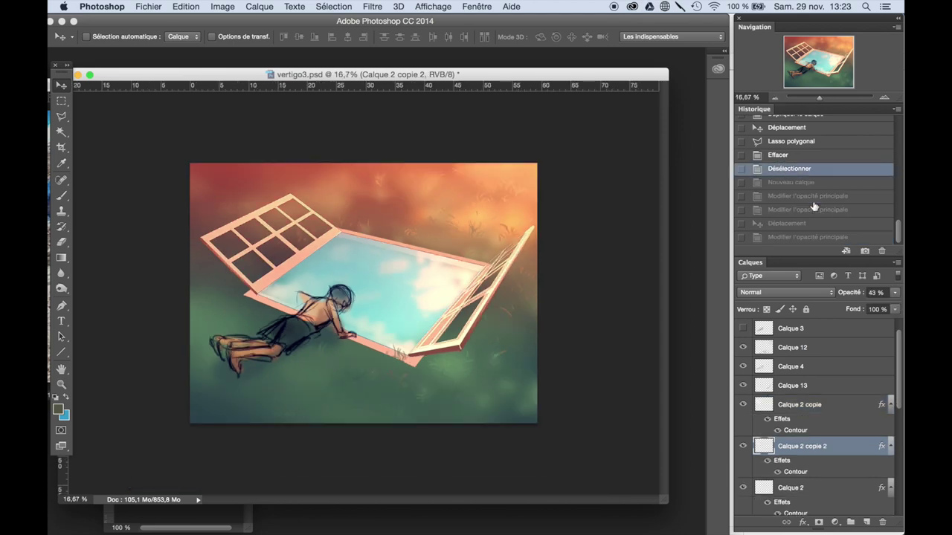
scroll(818, 178, up, 2)
click(850, 147)
scroll(855, 209, down, 2)
click(817, 238)
scroll(855, 223, down, 2)
click(818, 227)
click(818, 191)
key(super+plus)
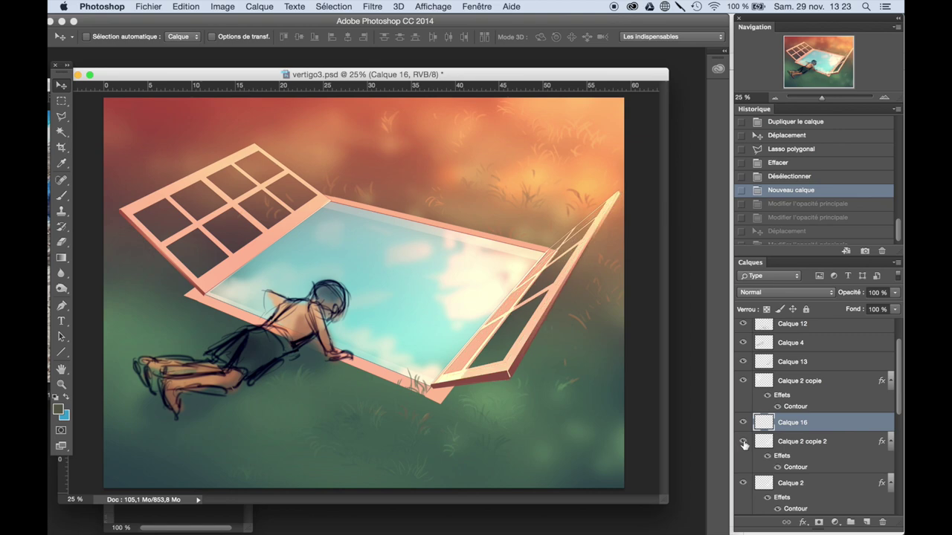
- Reposition Calque 2 copie 2 on the canvas, then make Calque 14 the working layer
click(788, 442)
drag(576, 291, 569, 314)
scroll(895, 469, down, 5)
scroll(895, 470, down, 3)
click(803, 467)
key(l)
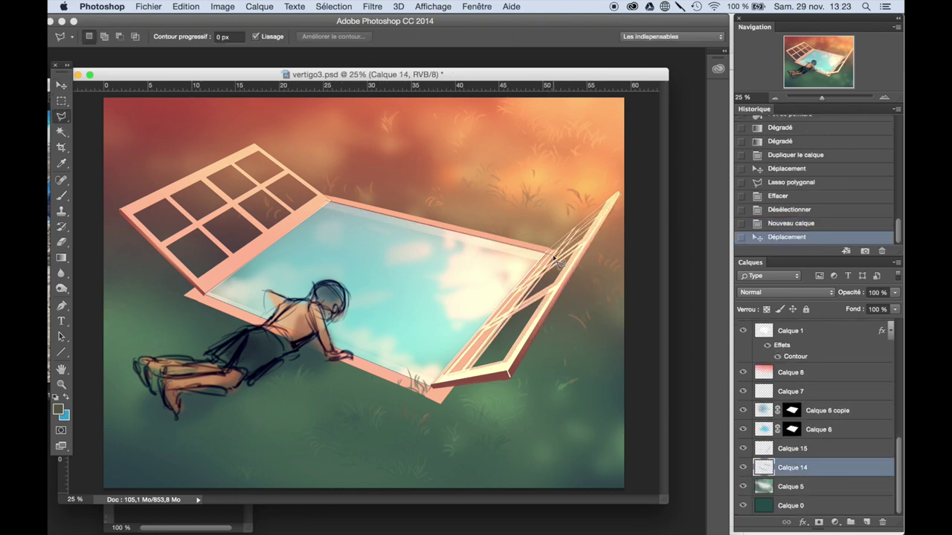
- Lasso and shift a top-edge strip, then try and cancel a transform of it
click(61, 116)
click(97, 109)
drag(442, 224, 445, 227)
key(ctrl+d)
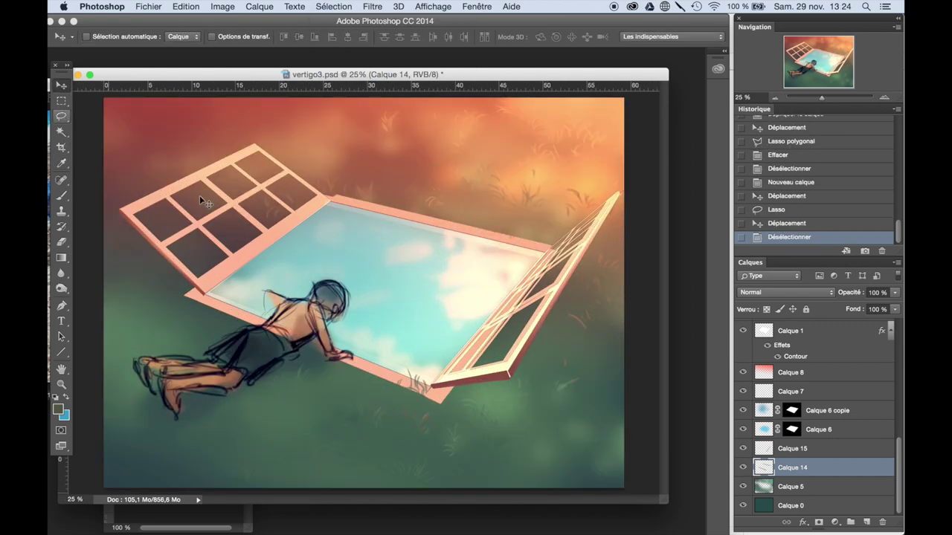
key(alt+bracketright)
drag(364, 156, 182, 325)
key(ctrl+t)
drag(364, 156, 364, 156)
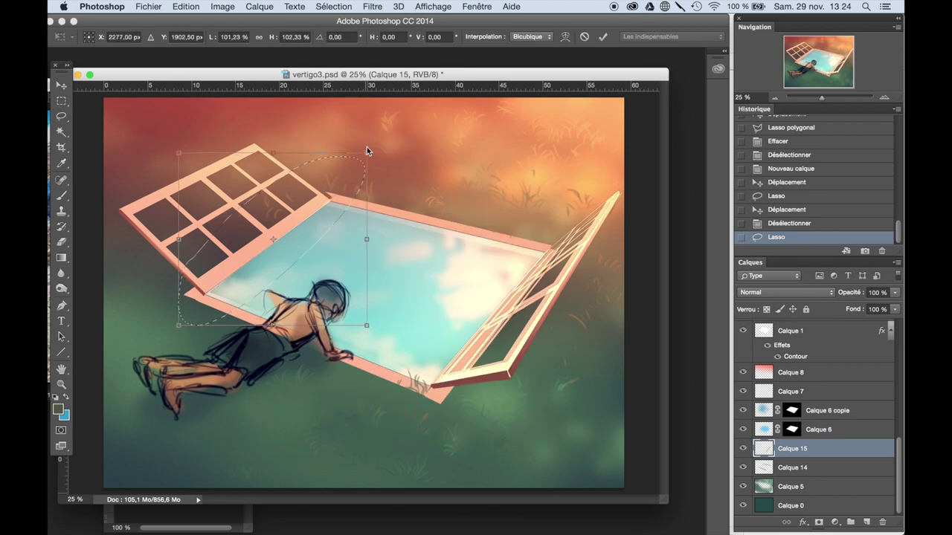
key(Escape)
- Outline the top rim with Polygonal Lasso, fill it pink, and deselect
key(l)
key(shift+l)
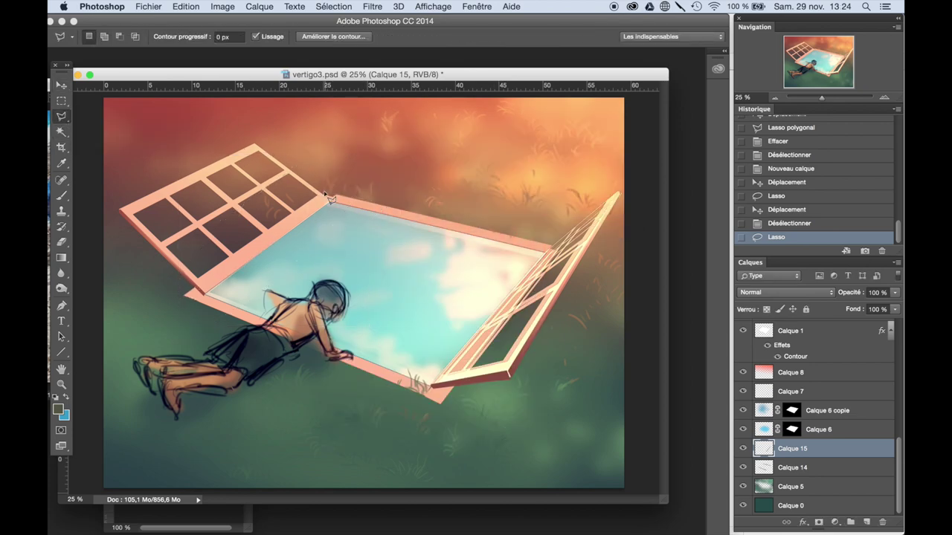
click(347, 204)
key(g)
click(357, 204)
click(382, 230)
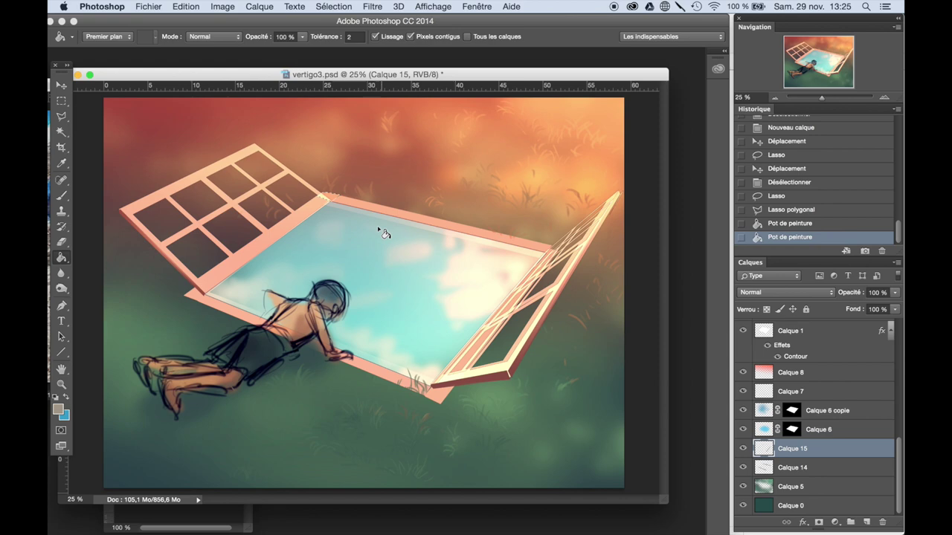
key(e)
click(333, 6)
click(342, 32)
- On new layer Calque 17, outline and fill the opening's top-edge strip
key(ctrl+shift+alt+n)
key(l)
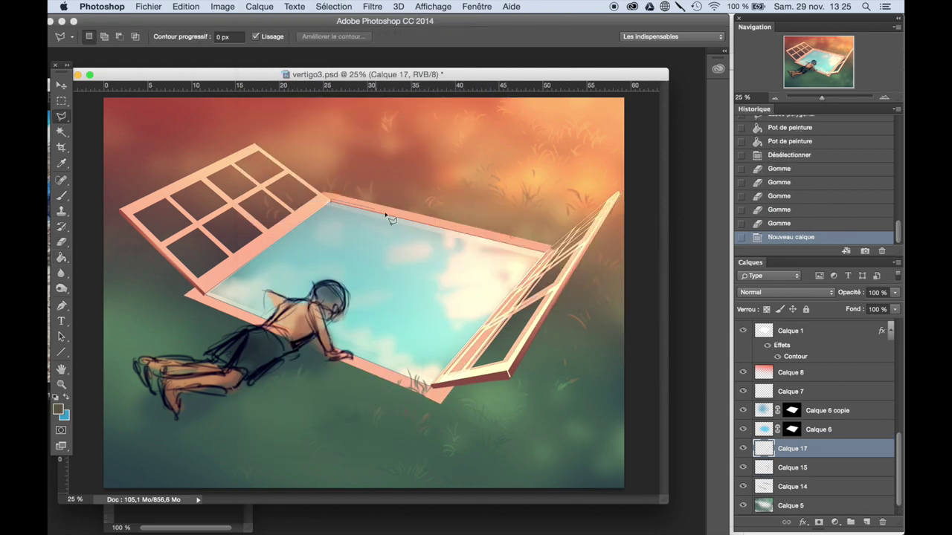
click(418, 228)
key(g)
click(438, 224)
- Outline and fill the opening's lower edge strip, then deselect
key(l)
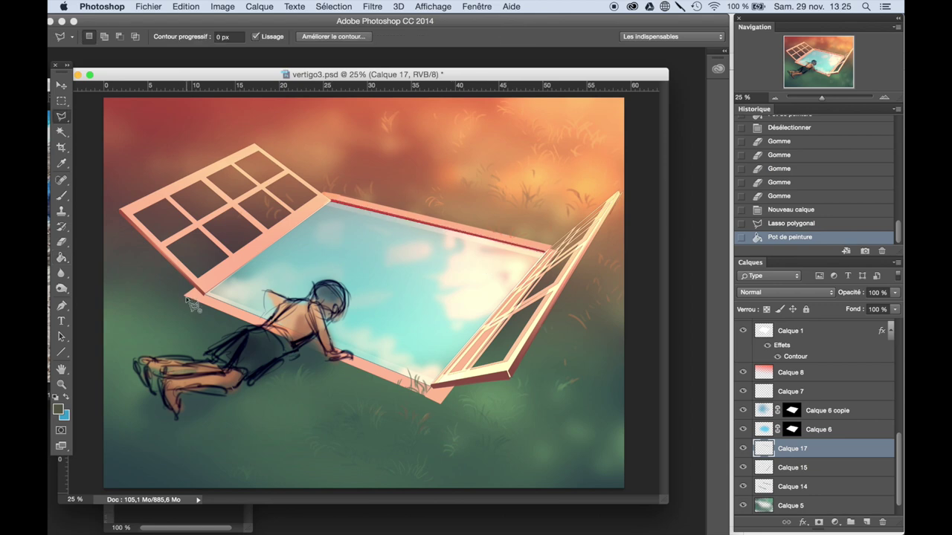
click(440, 405)
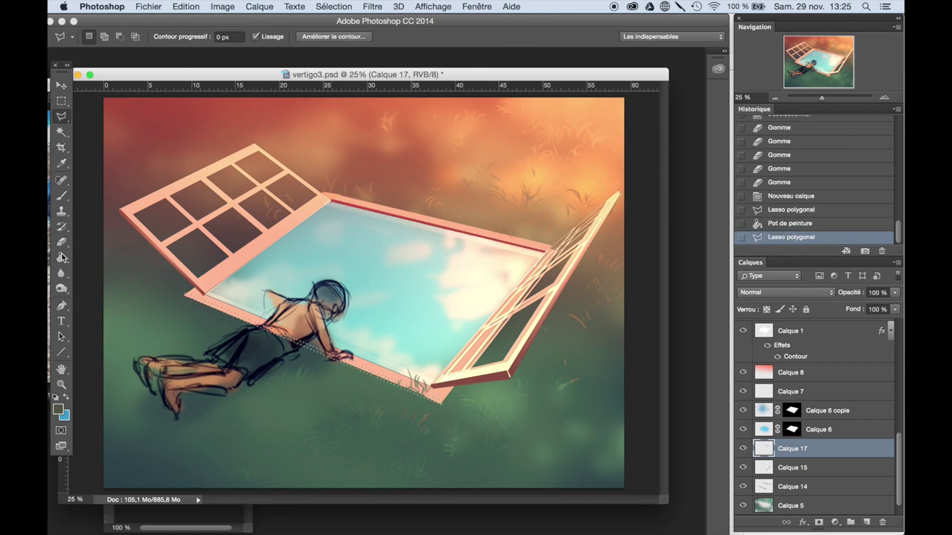
key(g)
click(320, 346)
click(333, 6)
click(342, 32)
click(775, 97)
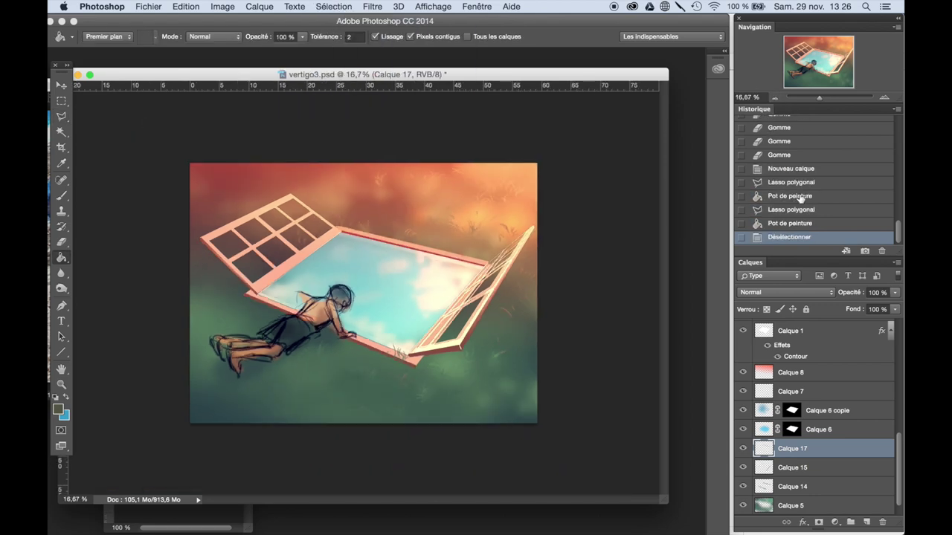
key(ctrl+plus)
- Tint the strips with Hue/Saturation +23, +35, -4, then hide Calque 6 copie
key(ctrl+u)
drag(728, 465, 727, 465)
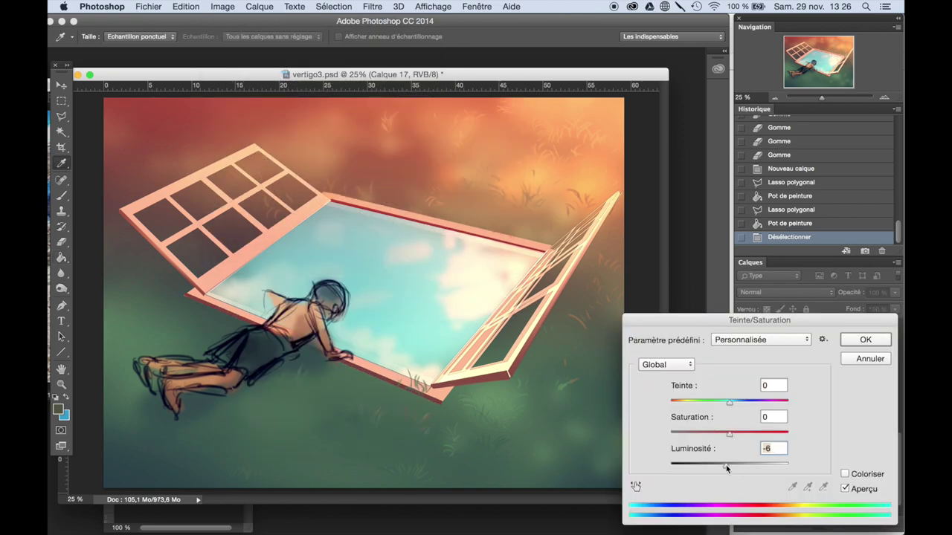
drag(728, 401, 743, 402)
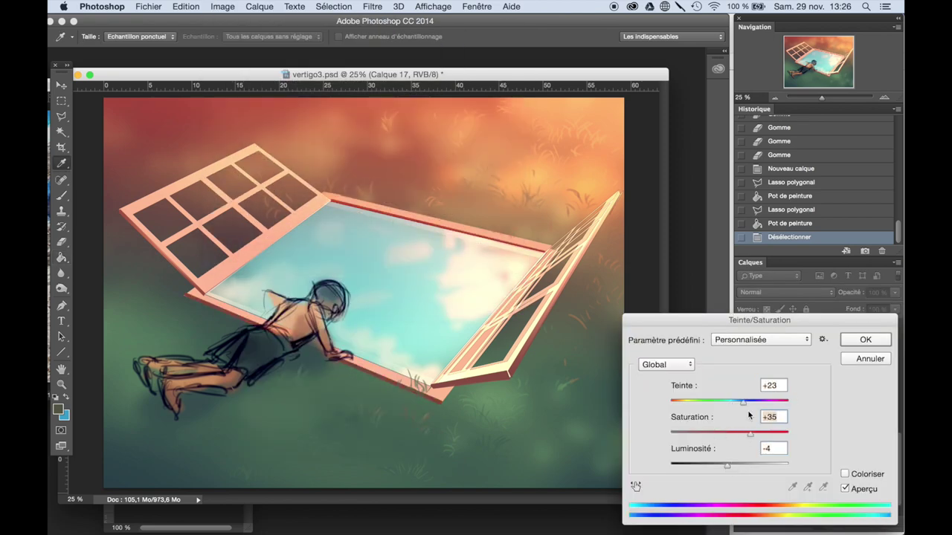
click(849, 341)
click(334, 6)
click(336, 33)
click(826, 411)
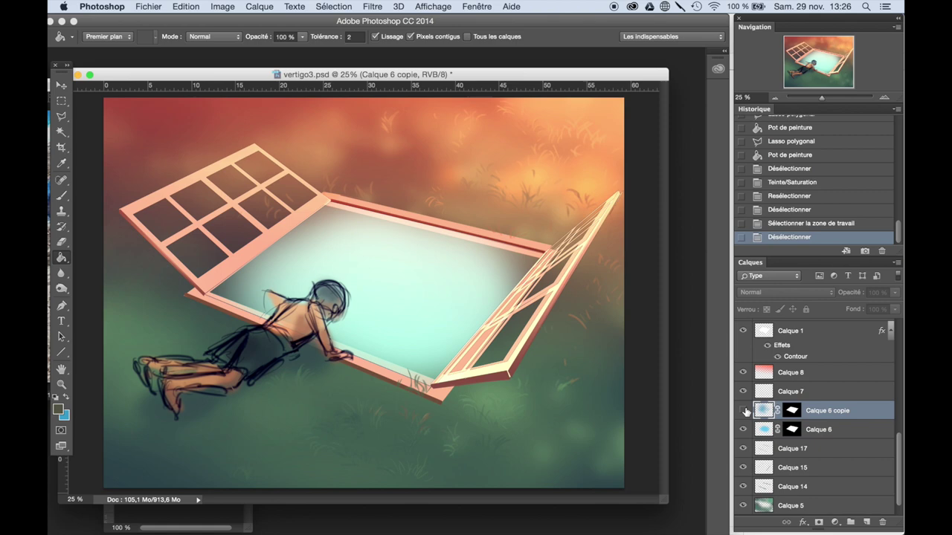
- Set a 105-pixel soft brush and undo the recent brush strokes
click(259, 6)
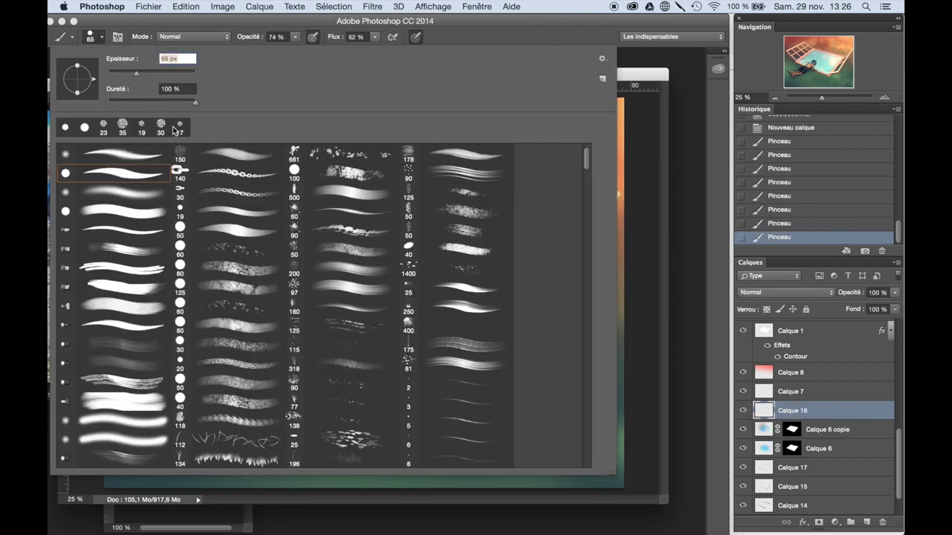
drag(157, 79, 165, 75)
click(376, 295)
key(ctrl+alt+z)
key(ctrl+alt+z)
key(ctrl+alt+z)
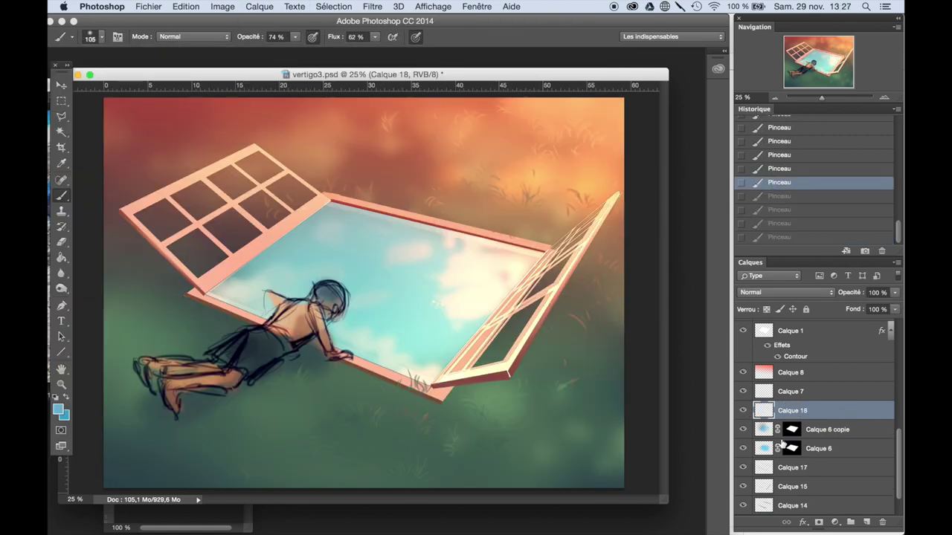
key(alt+bracketleft)
key(alt+bracketleft)
- Duplicate Calque 6 as Calque 6 copie 2, try gradients over the pool, and undo them
right_click(825, 452)
click(655, 128)
key(Return)
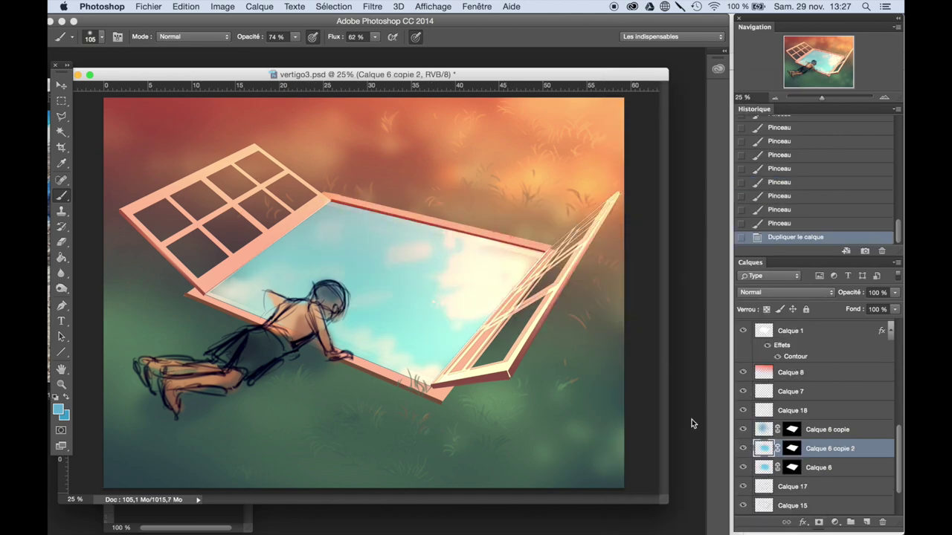
click(61, 257)
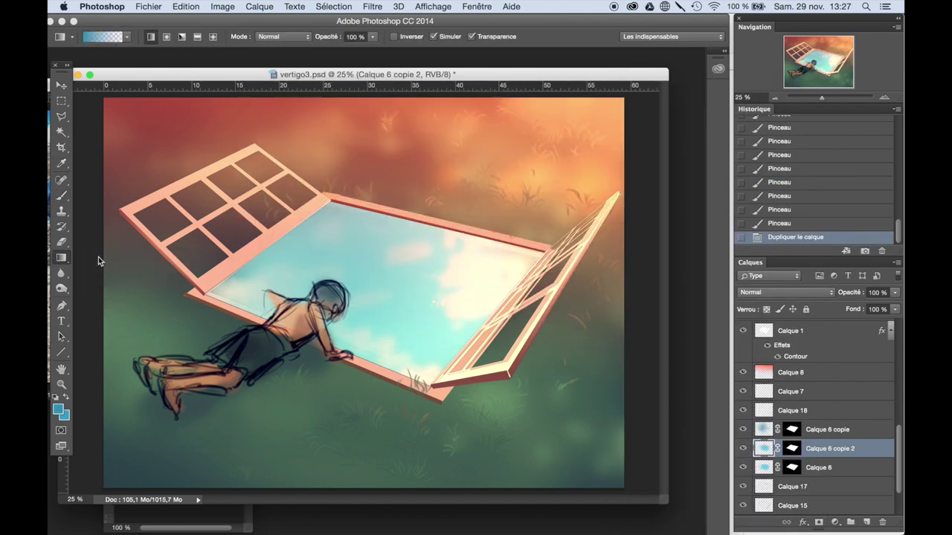
drag(297, 223, 356, 335)
drag(372, 223, 416, 356)
drag(416, 223, 717, 344)
key(ctrl+alt+z)
key(ctrl+alt+z)
key(ctrl+alt+z)
key(ctrl+alt+z)
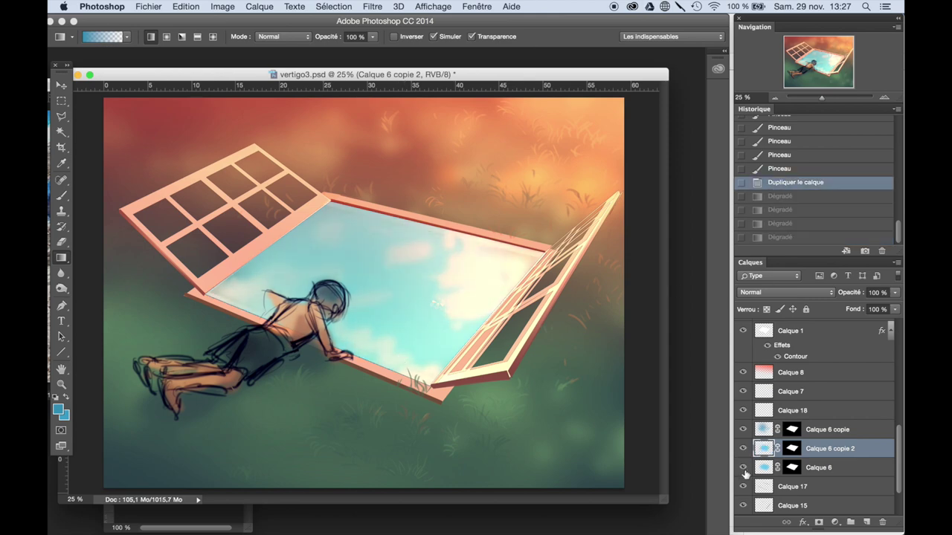
- Set Calque 6 copie 2 to 50% opacity and move Calque 6 above it
click(742, 450)
click(743, 449)
drag(895, 292, 870, 308)
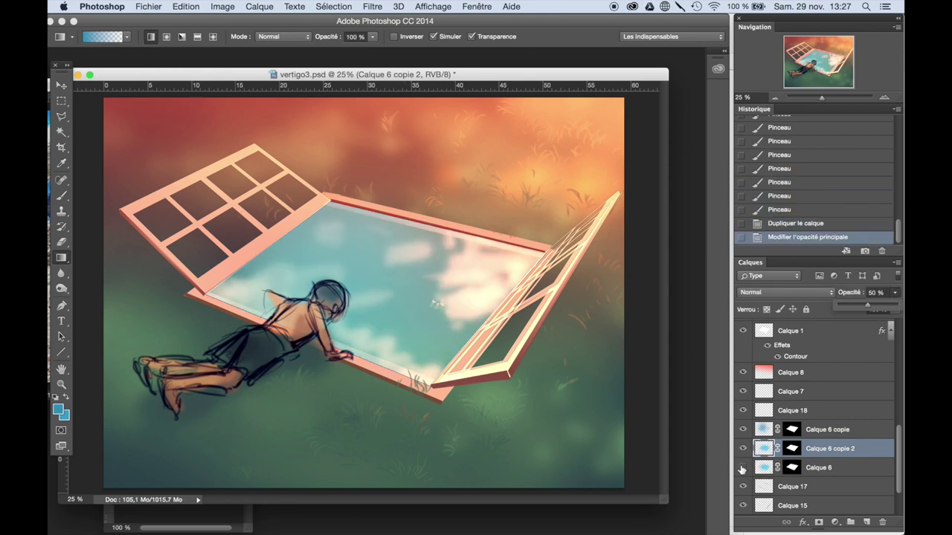
drag(818, 468, 818, 445)
- Delete a rectangular marquee area of the canvas and deselect
key(m)
drag(580, 417, 182, 112)
key(Delete)
key(ctrl+d)
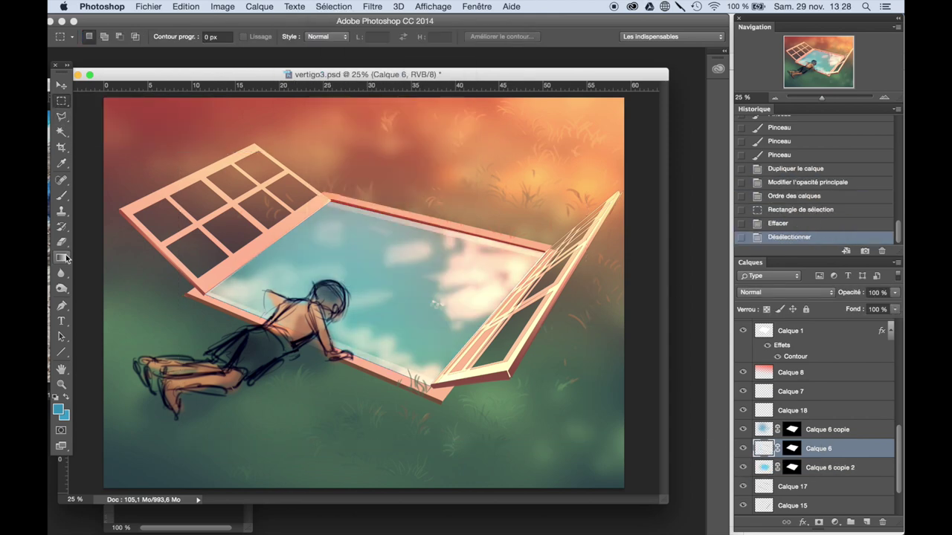
- Pick a soft brush with light blue paint, undoing a stray stroke
key(b)
right_click(405, 297)
click(57, 408)
click(548, 98)
key(ctrl+z)
- Brush light blue over the pool's left side and near the boy's head, then wash dark teal
drag(408, 298, 275, 253)
drag(365, 296, 379, 331)
click(58, 408)
click(548, 99)
drag(416, 312, 521, 245)
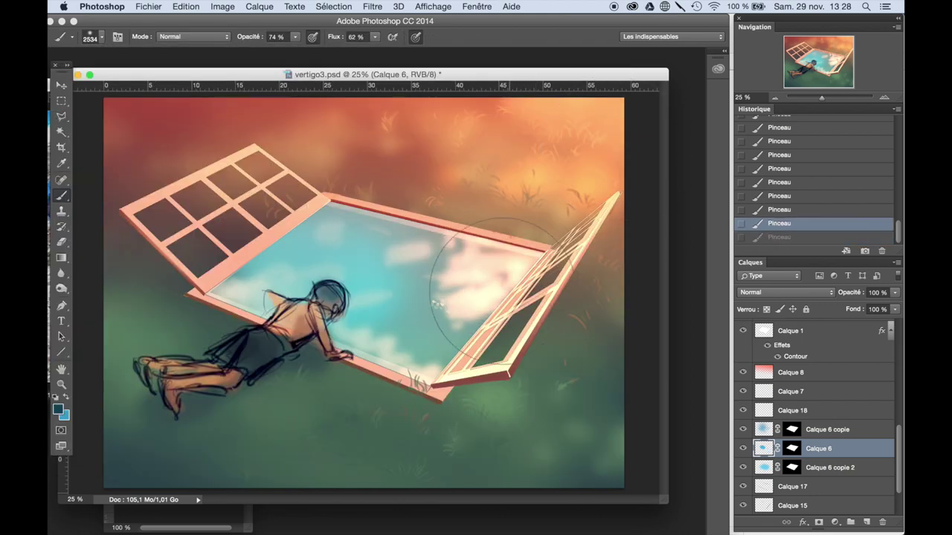
- Set the paint colour to 319ac8 and dab shading onto the pool water
click(57, 408)
key(Return)
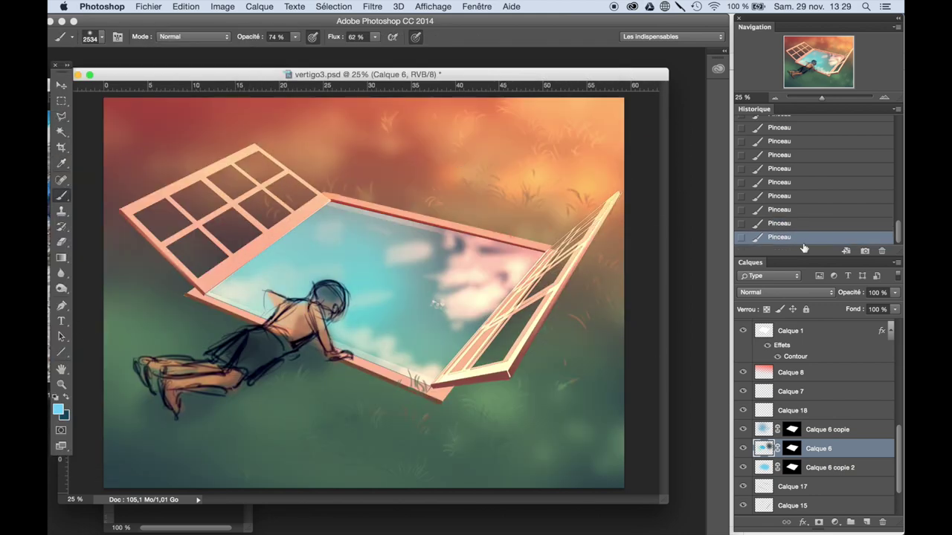
click(741, 429)
key(x)
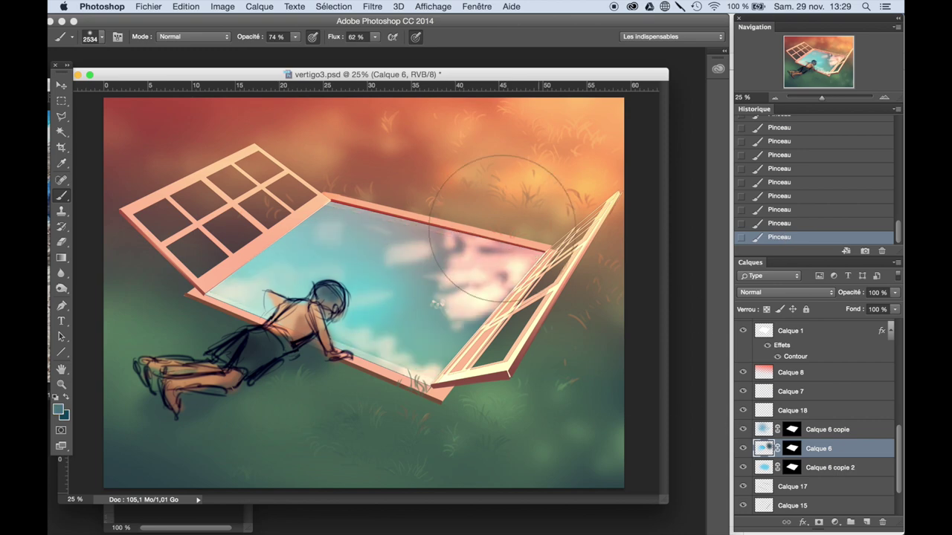
- Zoom out to check the whole picture, then return to a 50% view of the pool
key(ctrl+minus)
click(884, 97)
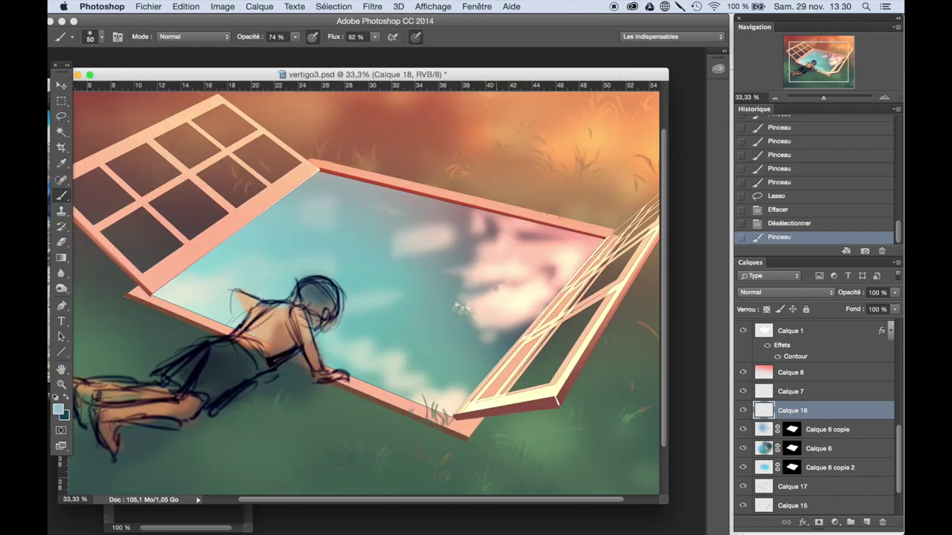
click(774, 97)
click(884, 99)
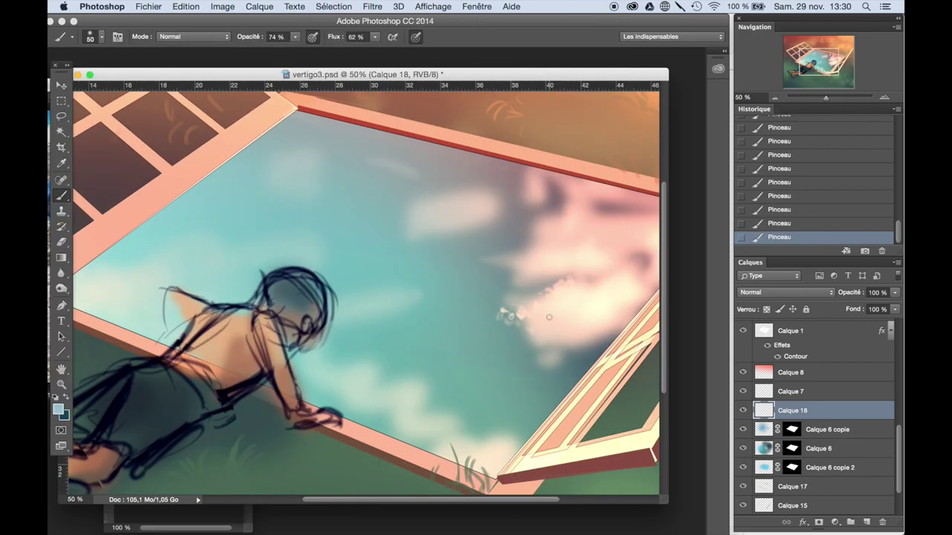
- Pick a larger textured brush and paint soft cloud strokes in the pool sky
right_click(576, 281)
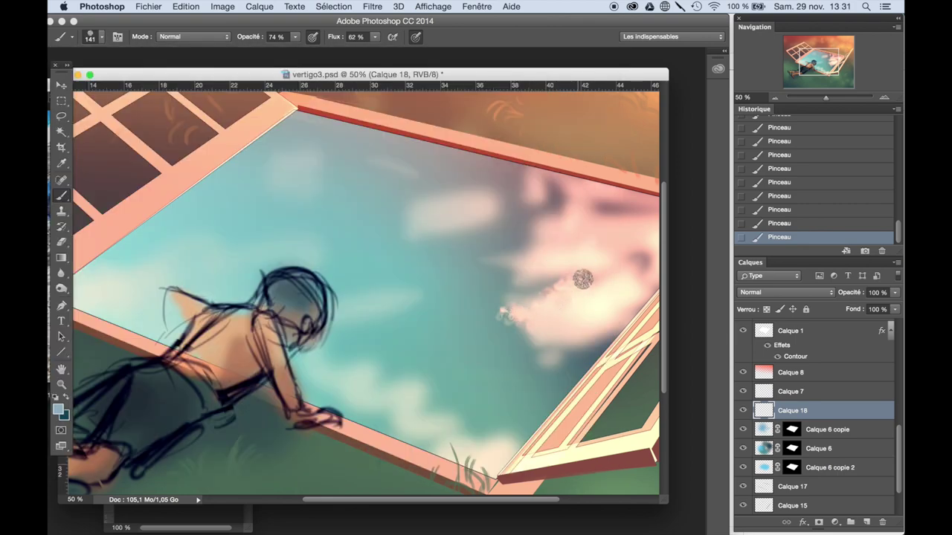
key(super+minus)
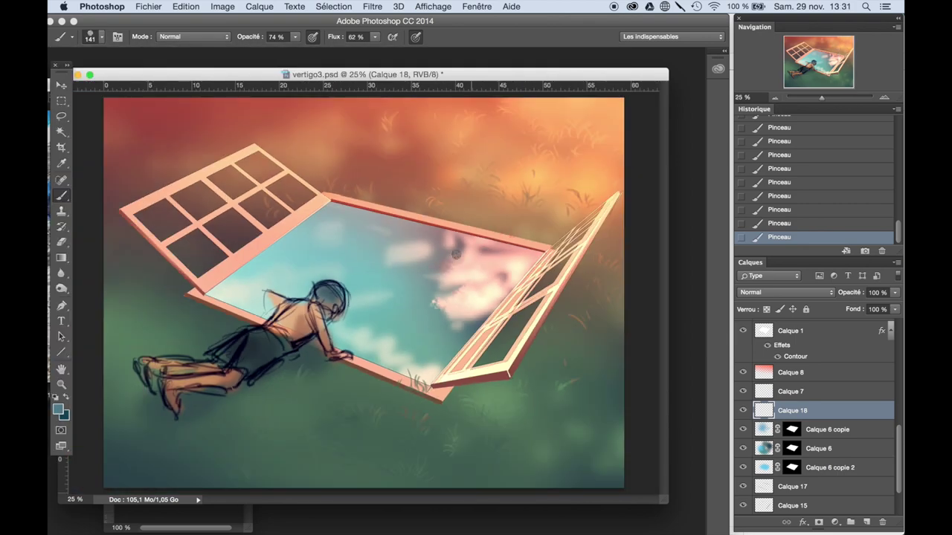
key(super+plus)
scroll(818, 178, down, 1)
click(818, 204)
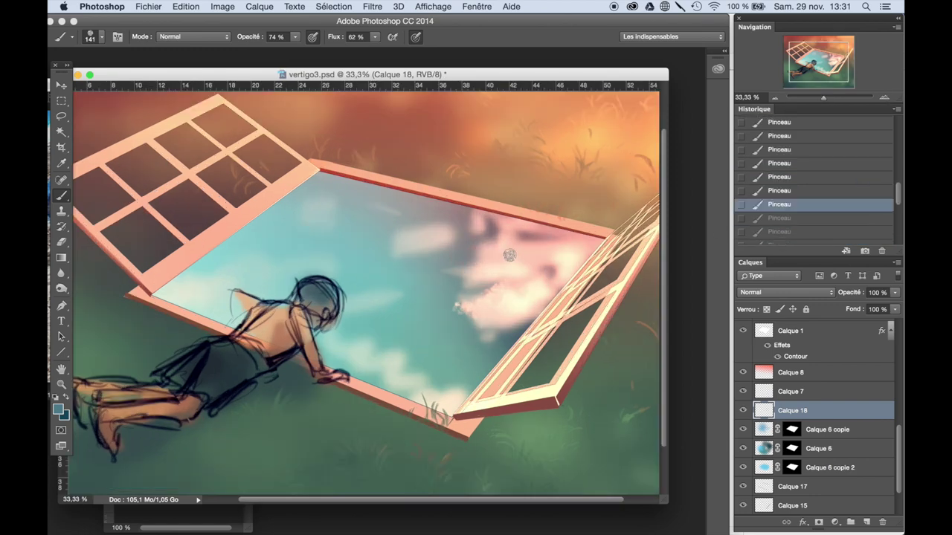
drag(509, 255, 489, 261)
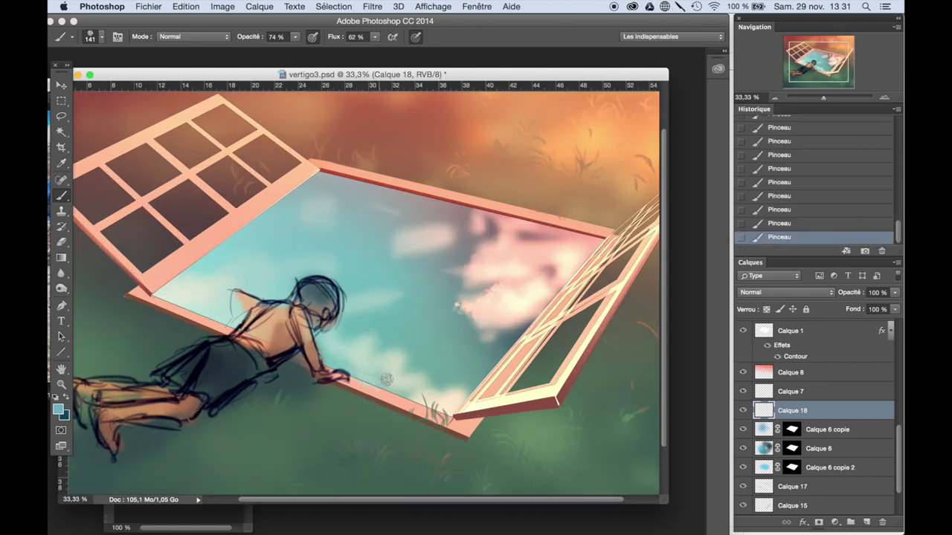
right_click(791, 429)
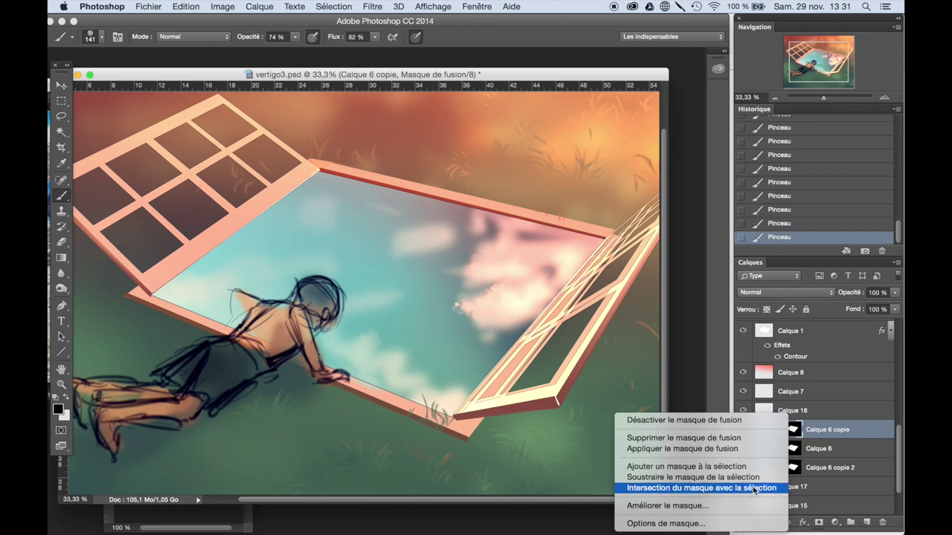
- Toggle Calque 6 copie's visibility to compare its window mask against the image
click(701, 484)
click(626, 126)
key(super+minus)
click(743, 429)
click(743, 429)
key(super+plus)
click(743, 429)
click(743, 429)
click(743, 429)
click(742, 430)
- Erase along the pool's bottom edge on Calque 6 copie's mask
key(e)
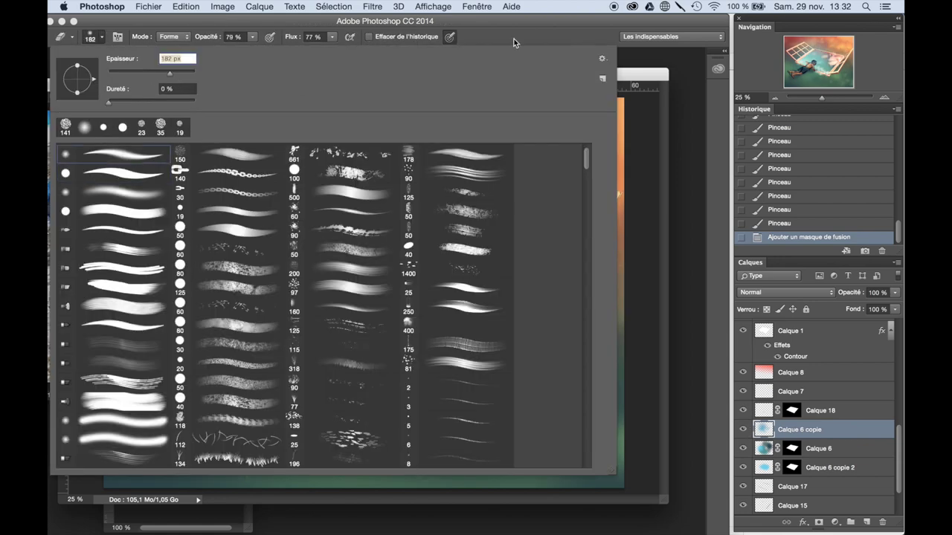
scroll(335, 397, down, 2)
scroll(335, 397, up, 3)
drag(336, 397, 416, 417)
key(super+minus)
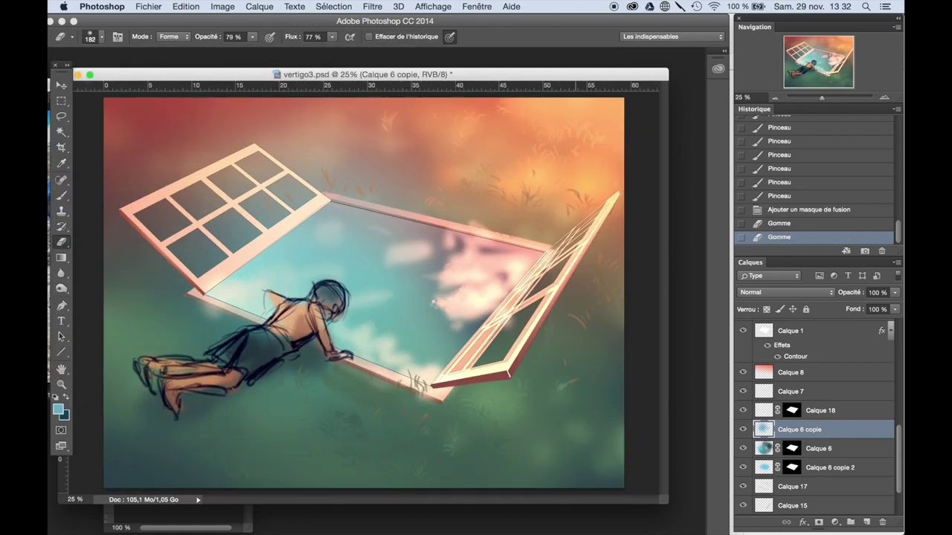
- Copy the window mask onto Calque 18 and delete the extra duplicate layer
click(743, 411)
click(774, 414)
double_click(787, 429)
drag(791, 410, 811, 430)
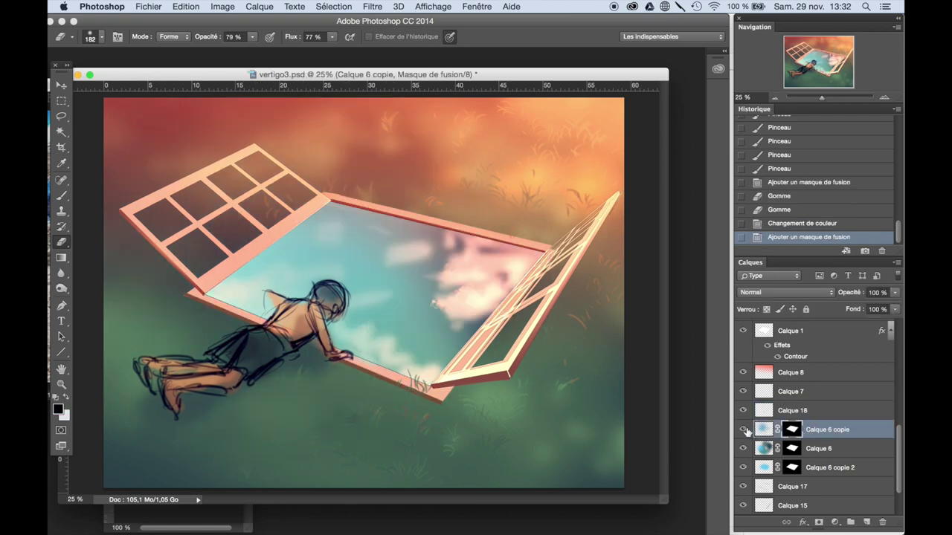
right_click(765, 429)
click(654, 125)
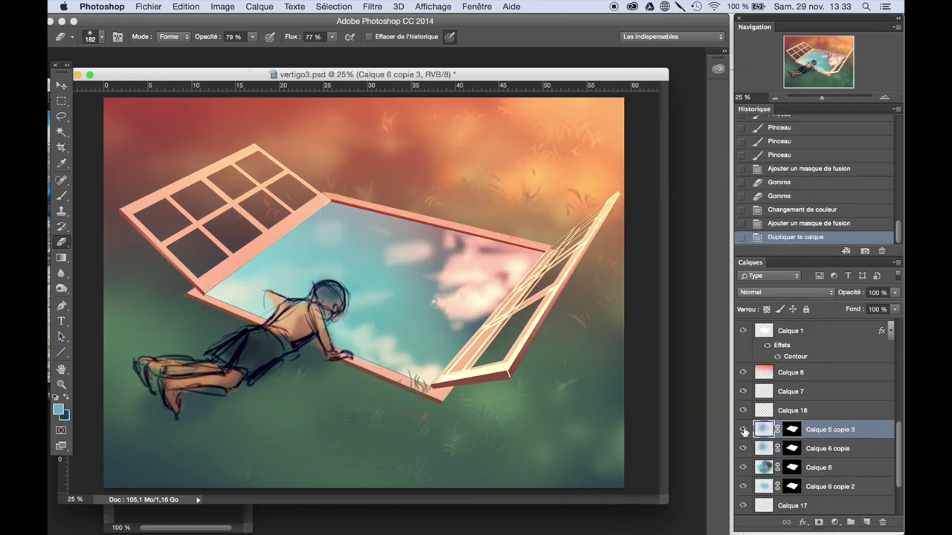
drag(791, 429, 791, 410)
key(Delete)
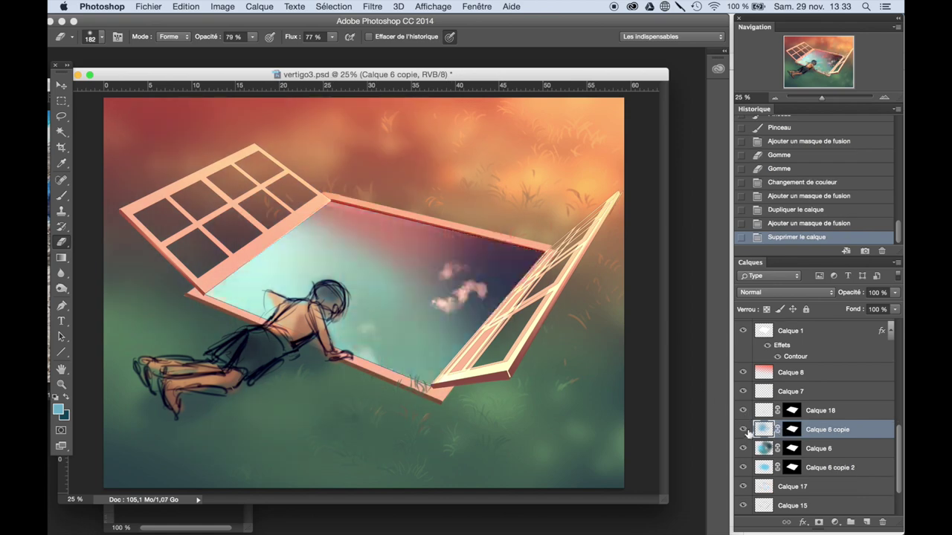
- Duplicate Calque 6 copie as a test, remove the copy's mask, then delete the copy
right_click(764, 430)
right_click(839, 430)
click(669, 126)
click(777, 429)
right_click(788, 435)
click(669, 439)
key(b)
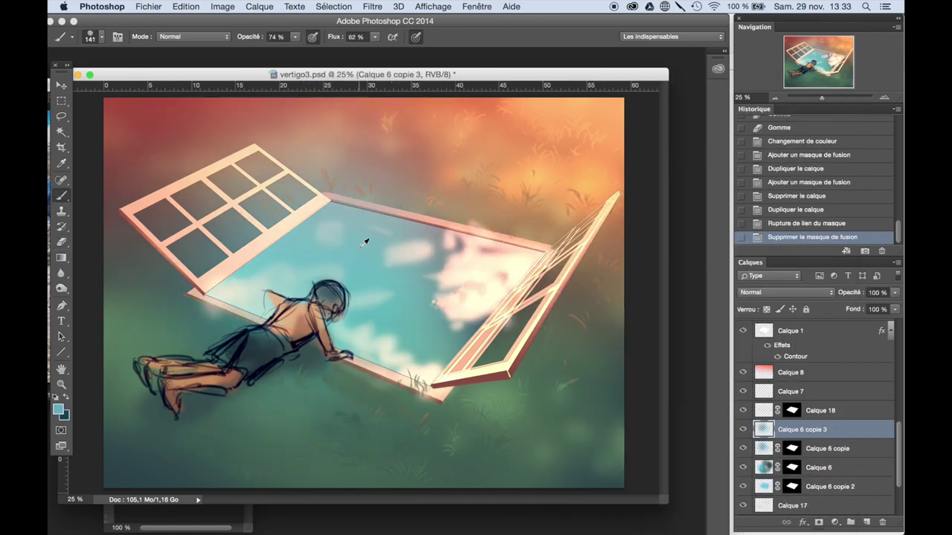
alt+click(365, 240)
key(Delete)
click(563, 199)
- On new Calque 19, paint light blue over the window panes with a 2228 brush at 42% flow
key(super+shift+alt+n)
click(93, 36)
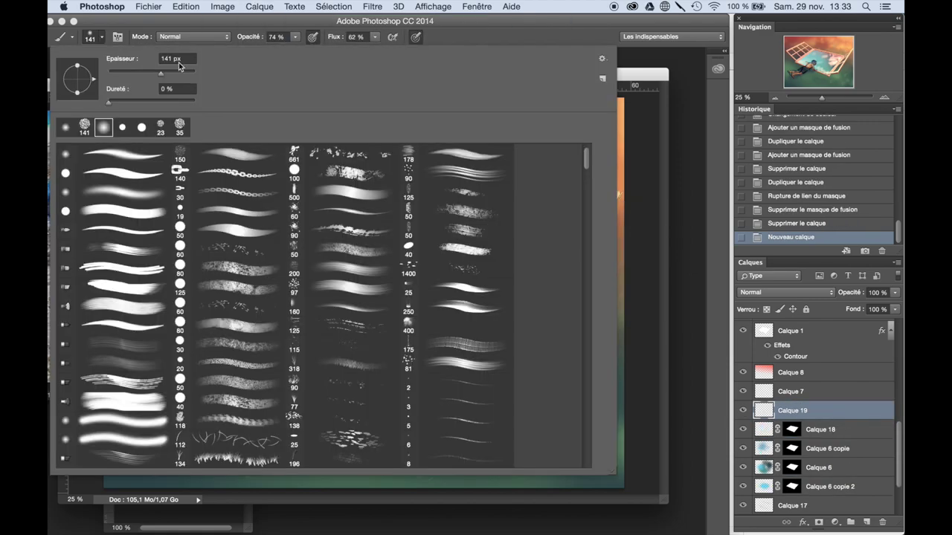
key(Return)
click(58, 409)
click(548, 97)
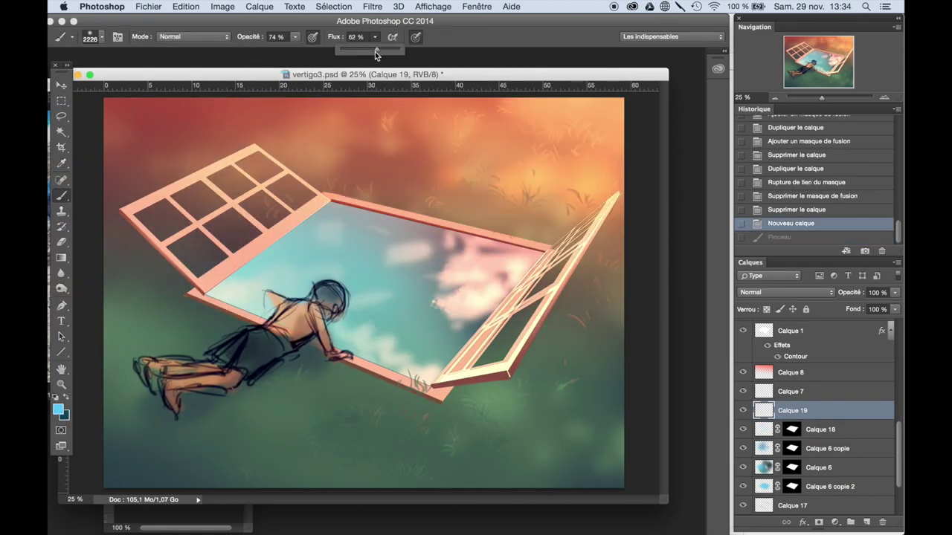
drag(565, 223, 595, 215)
drag(305, 215, 342, 208)
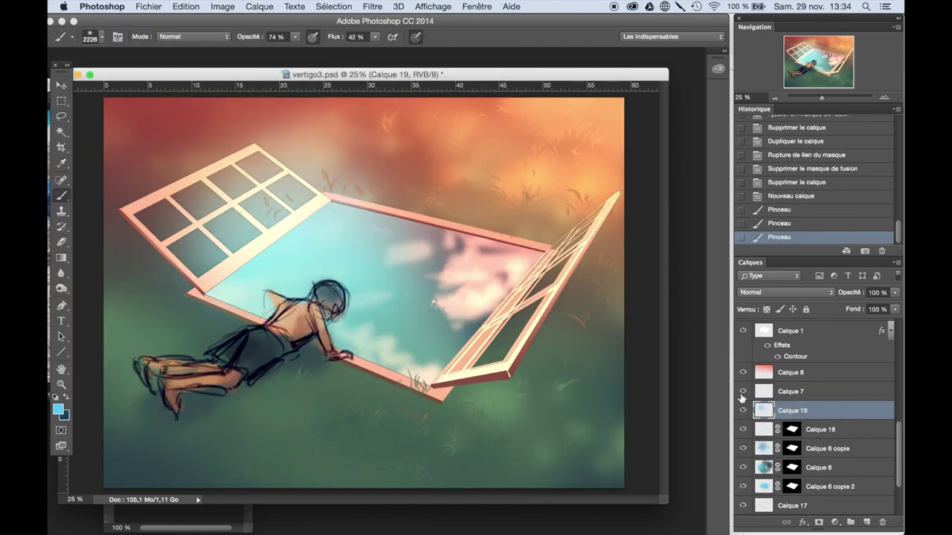
- Move Calque 19 down the layer stack beside Calque 12 and select it
drag(793, 410, 793, 333)
mouse_move(792, 435)
mouse_down()
mouse_move(813, 434)
mouse_move(810, 490)
mouse_up()
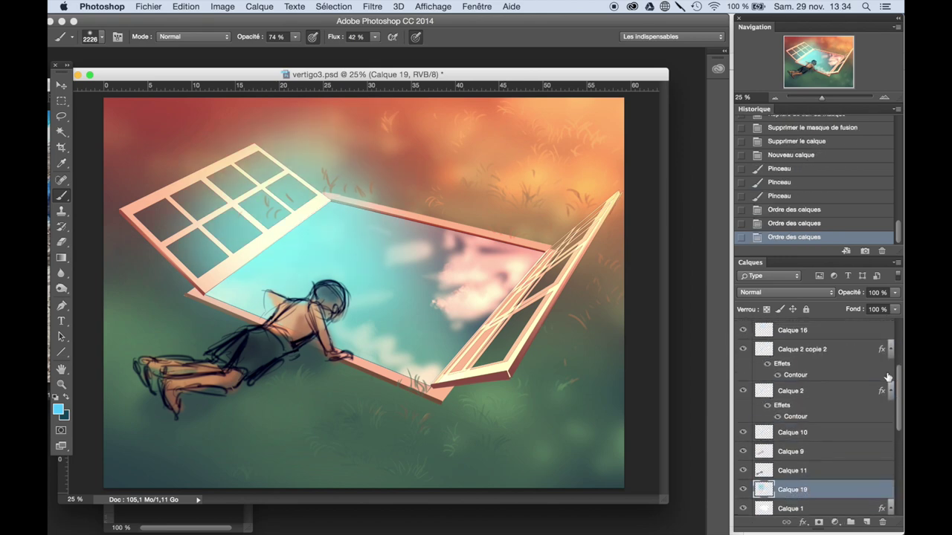
drag(890, 383, 890, 349)
mouse_move(793, 468)
mouse_down()
mouse_move(823, 398)
mouse_move(822, 477)
mouse_up()
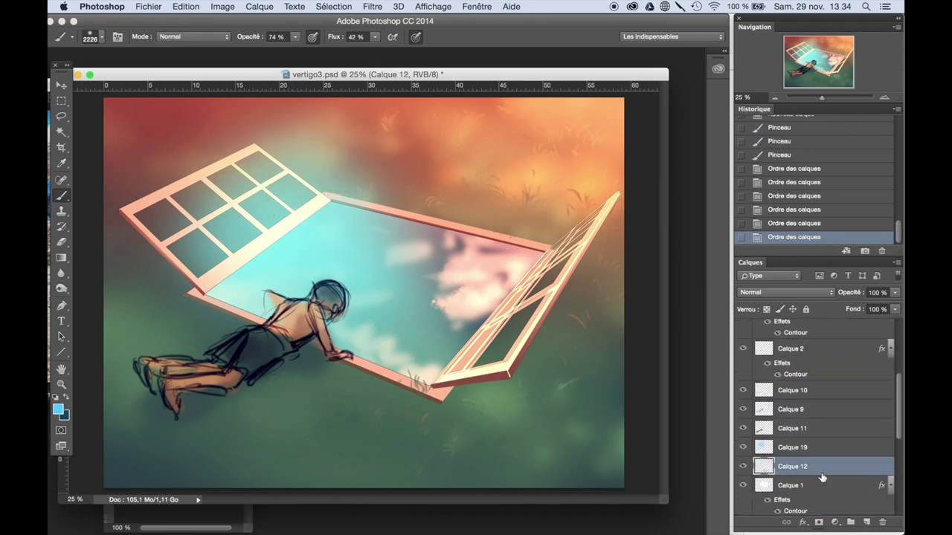
click(793, 447)
- Erase part of Calque 19's cyan glow, set it to 63% opacity, and add soft cyan strokes
click(283, 238)
key(e)
drag(314, 224, 327, 238)
drag(372, 313, 313, 193)
drag(223, 178, 335, 127)
key(Escape)
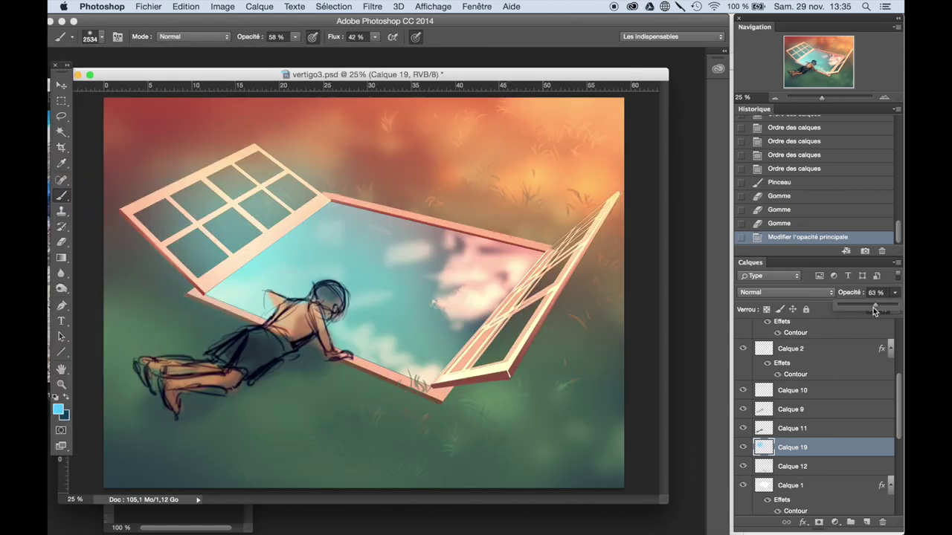
drag(209, 171, 319, 212)
drag(223, 112, 387, 253)
drag(490, 134, 528, 123)
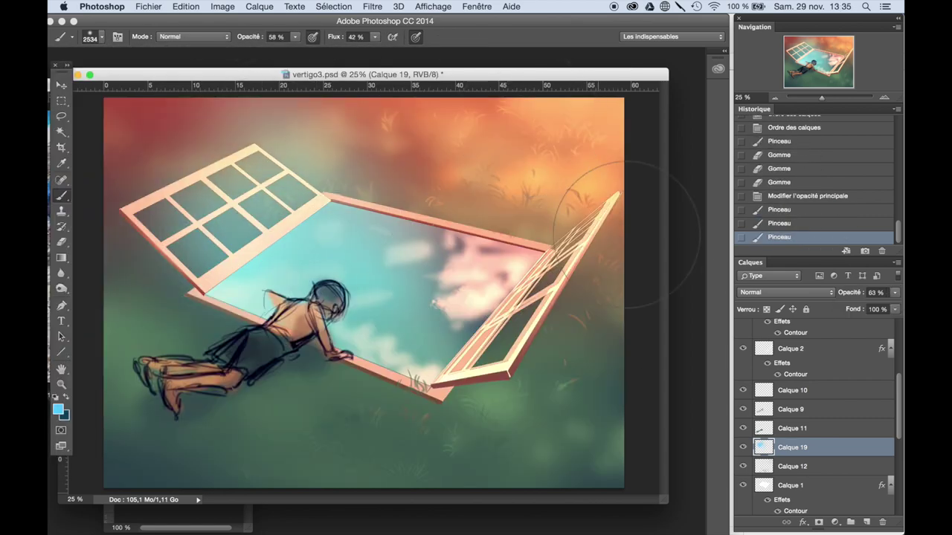
- Ready a smaller black brush at 80% on Calque 18's mask, step back in History, hide Calque 19
drag(901, 396, 901, 445)
click(791, 425)
click(102, 37)
double_click(82, 149)
key(d)
key(8)
key(ctrl+alt+z)
key(ctrl+alt+z)
key(ctrl+alt+z)
key(ctrl+alt+z)
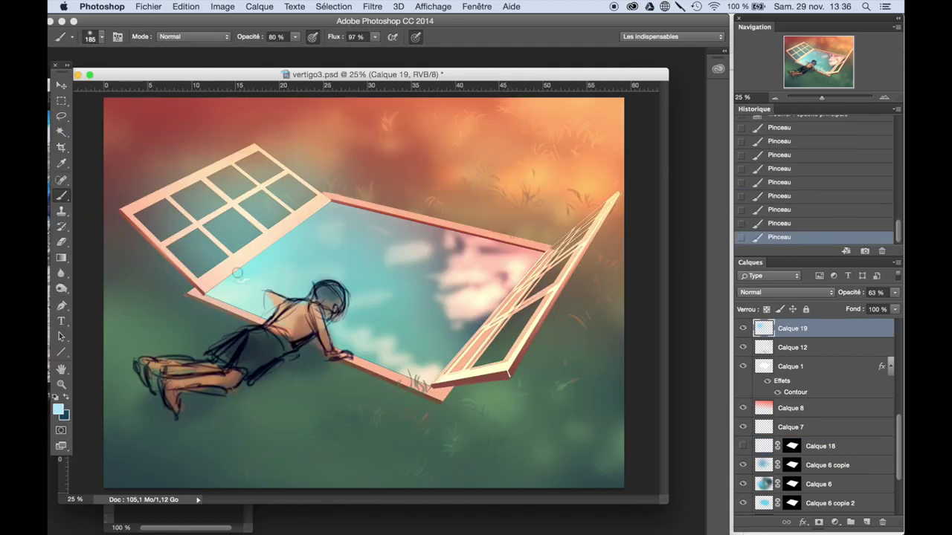
click(843, 183)
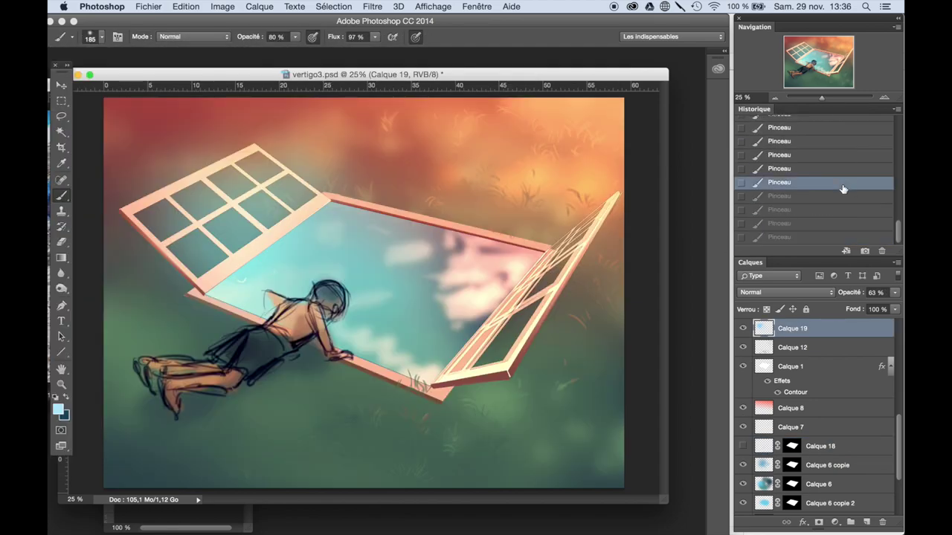
click(818, 155)
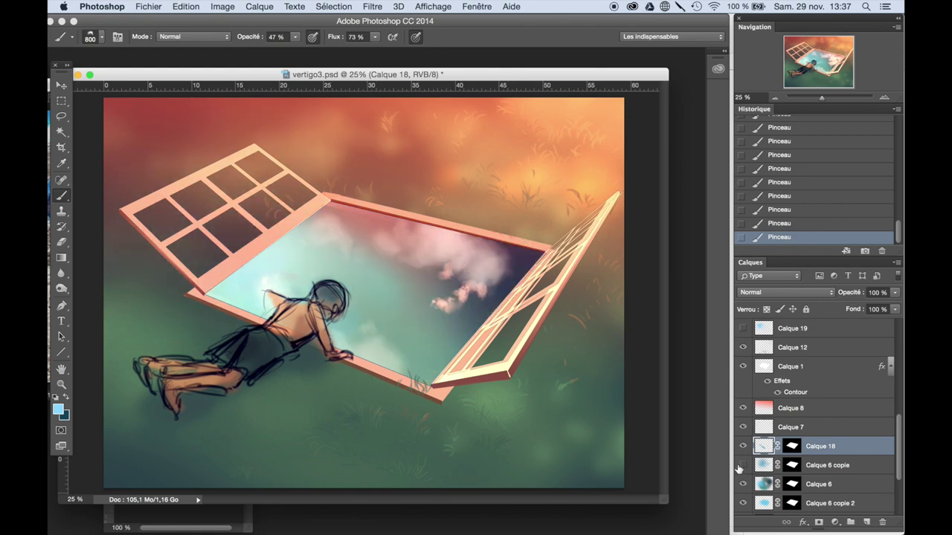
- Step through History states and zoom in and out to compare the grass brush strokes
click(758, 466)
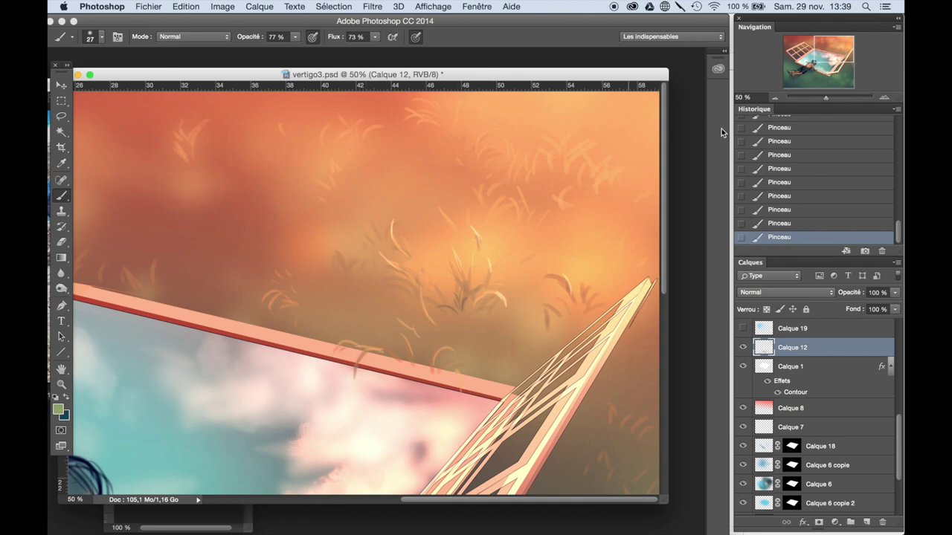
click(814, 170)
click(884, 97)
key(ctrl+shift+z)
key(ctrl+shift+z)
key(ctrl+shift+z)
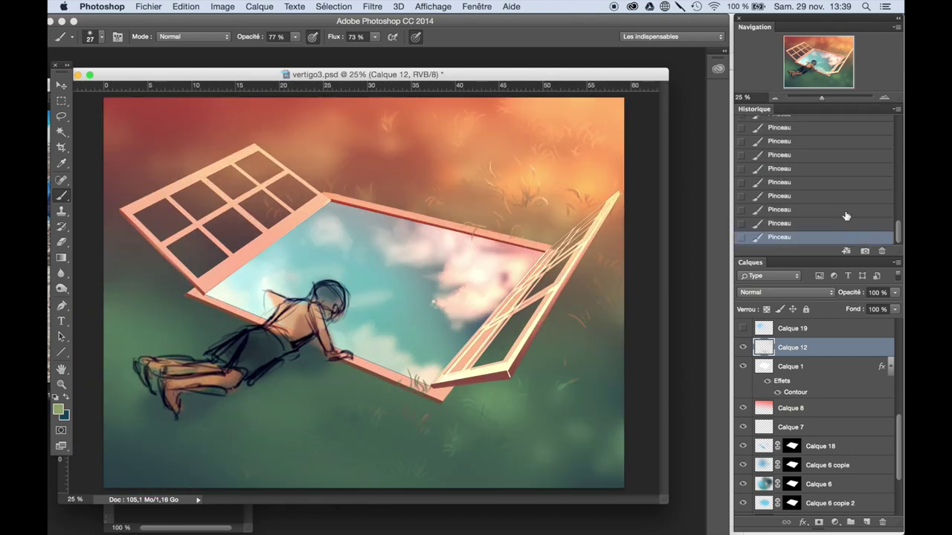
key(ctrl+plus)
key(ctrl+plus)
key(ctrl+plus)
key(ctrl+shift+z)
key(ctrl+shift+z)
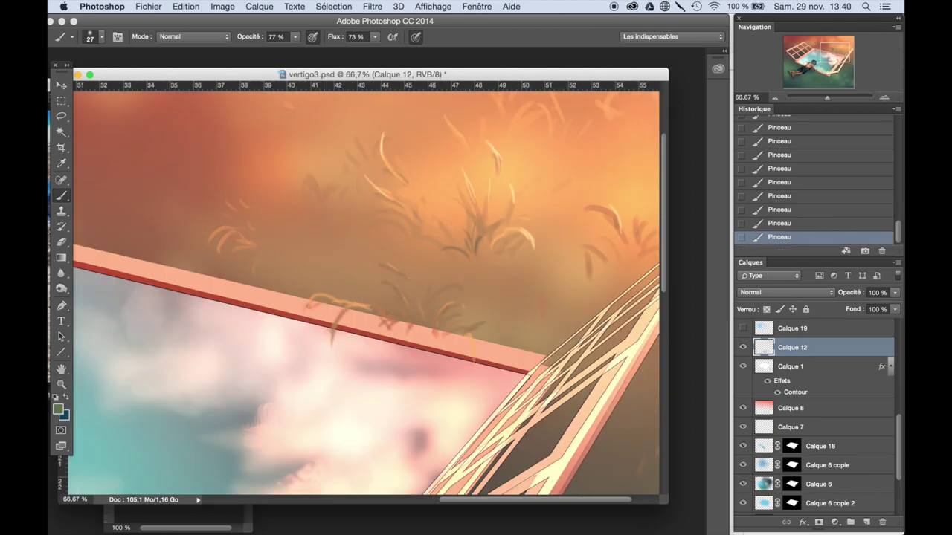
click(774, 98)
click(774, 97)
click(774, 98)
click(774, 98)
- Select Calque 5 and try hue and saturation shifts in Teinte/Saturation, then close it
click(884, 97)
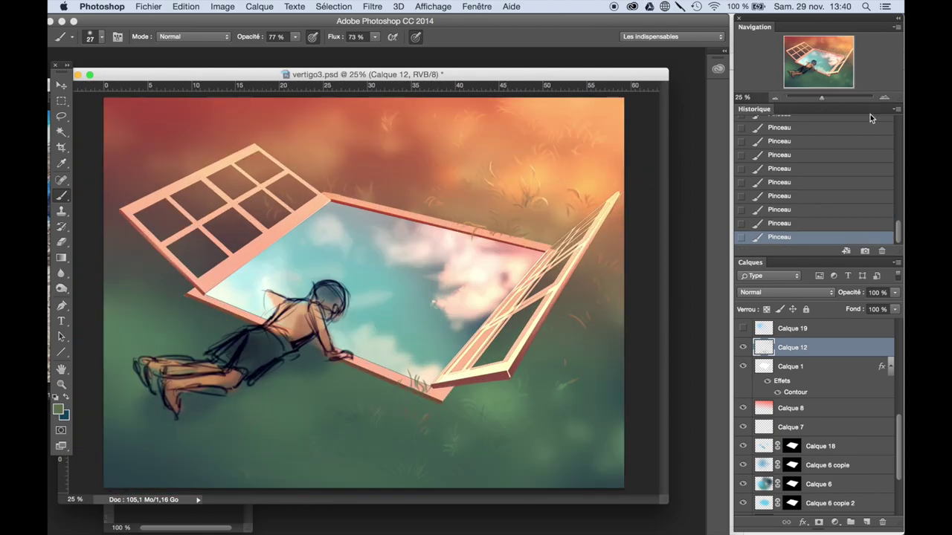
scroll(818, 416, down, 3)
click(790, 487)
click(222, 6)
click(406, 116)
mouse_move(710, 414)
mouse_down()
mouse_move(737, 412)
mouse_move(759, 433)
mouse_up()
alt+click(850, 362)
key(Escape)
- Try hue and lightness changes on Calque 5 and Calque 0, then cancel them
click(222, 6)
click(425, 245)
drag(729, 465, 714, 466)
click(869, 359)
click(788, 484)
key(ctrl+u)
drag(729, 402, 699, 402)
drag(729, 465, 699, 466)
drag(699, 403, 712, 405)
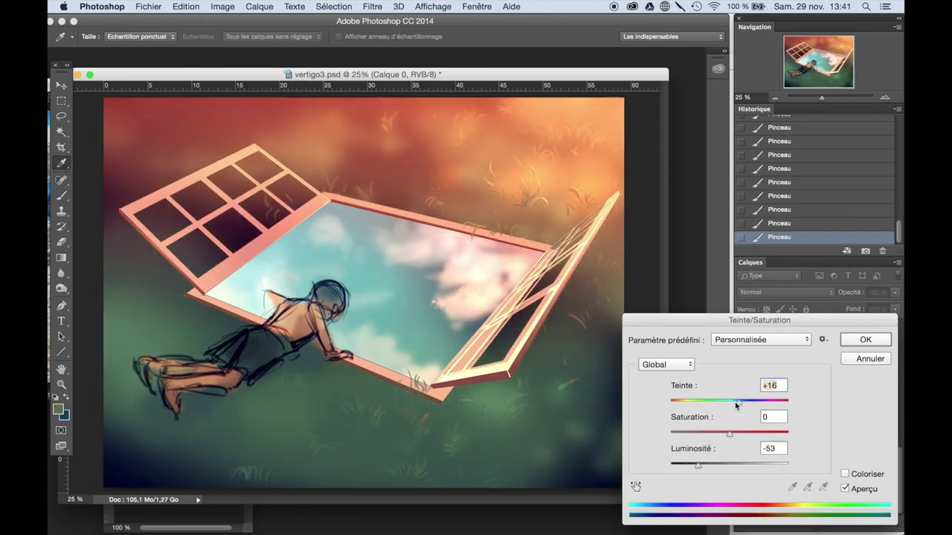
click(850, 361)
- Apply a Vibrance adjustment with vibrance about +20 and saturation +47
click(185, 5)
click(404, 106)
drag(681, 204, 705, 210)
drag(680, 172, 694, 172)
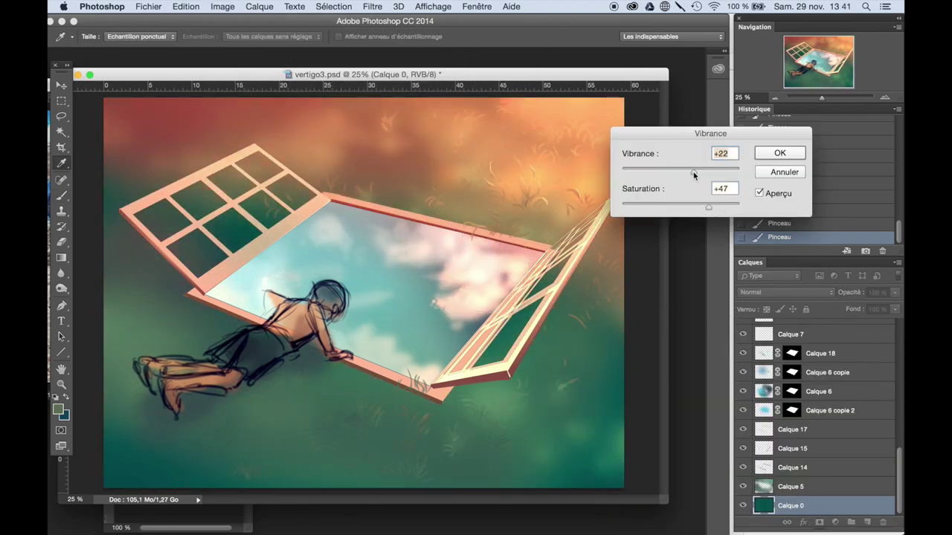
click(781, 157)
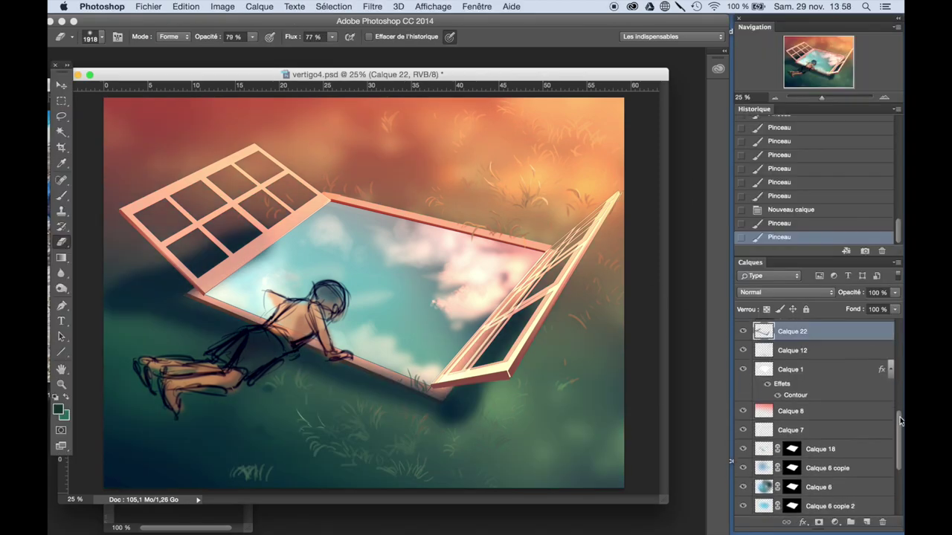
scroll(899, 421, up, 1)
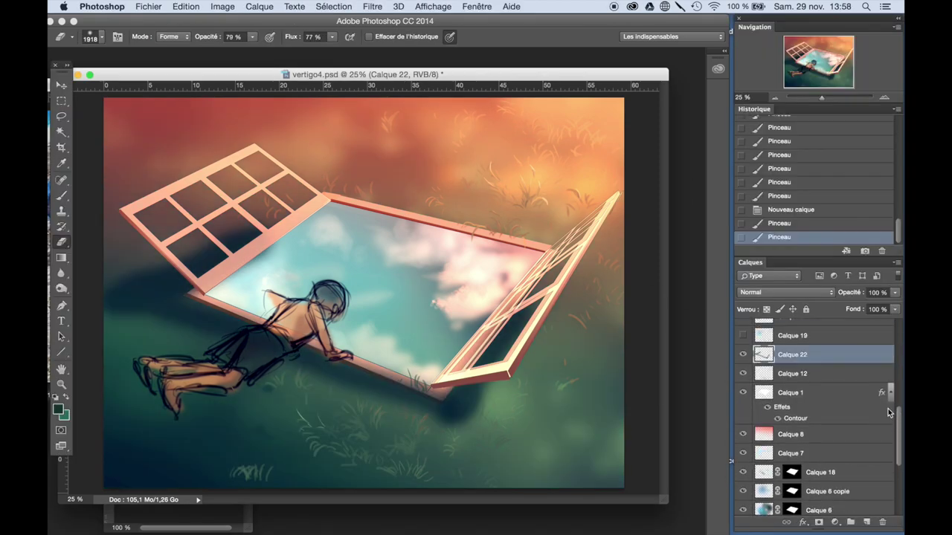
- Paint and refine a dark floor shadow on the grass left of the window on Calque 22
drag(477, 354, 461, 401)
key(b)
right_click(207, 422)
key(Return)
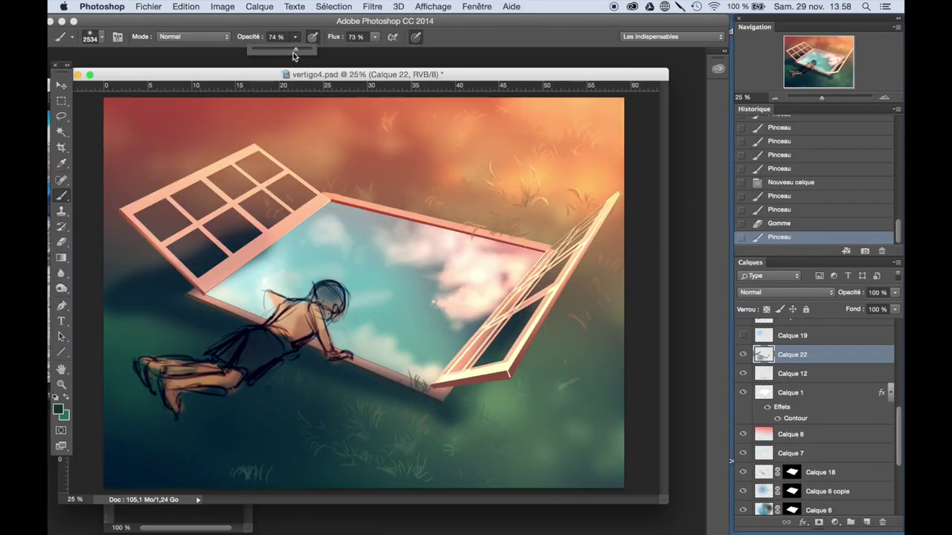
drag(253, 401, 349, 402)
key(e)
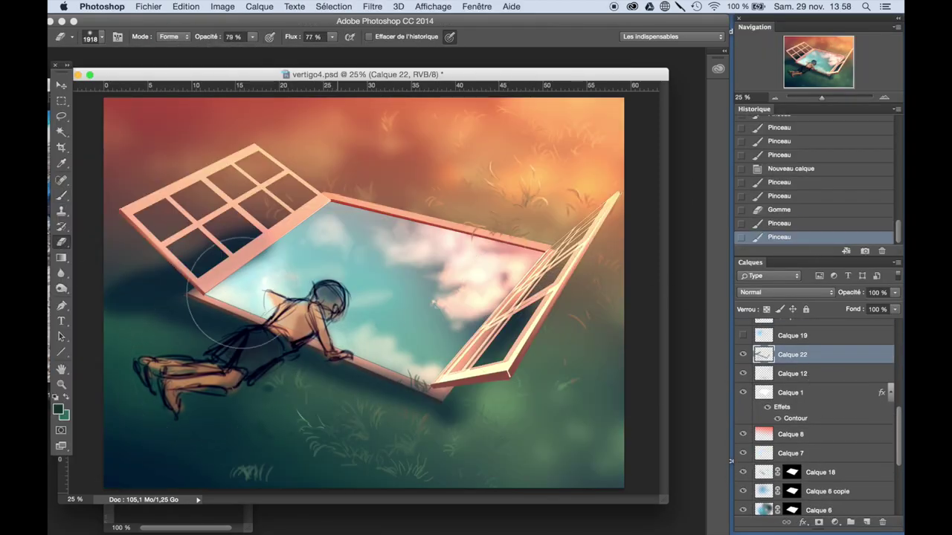
key(b)
drag(186, 216, 89, 371)
- Move Calque 12 above Calque 22 and arrange the reference photo beside the canvas
drag(791, 366, 790, 349)
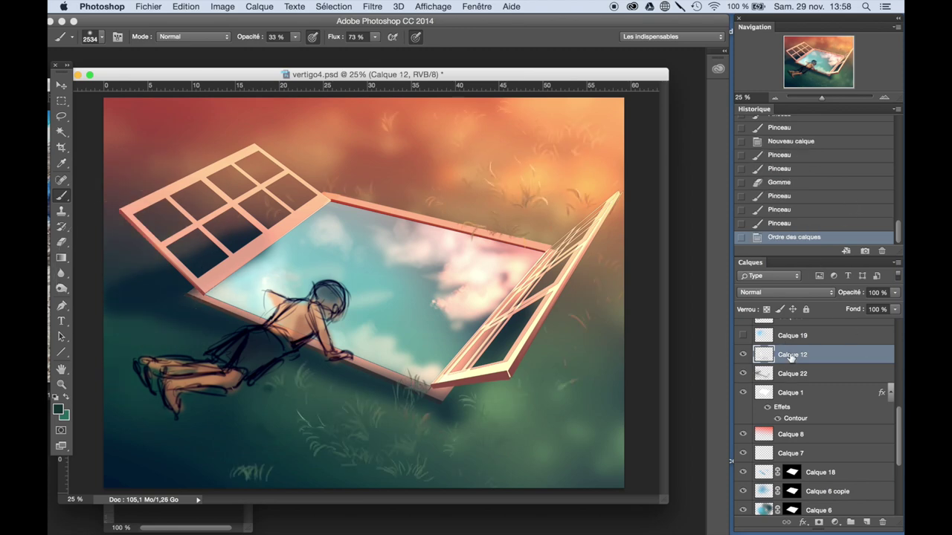
right_click(499, 159)
key(Return)
drag(899, 426, 898, 338)
click(790, 394)
drag(263, 82, 276, 88)
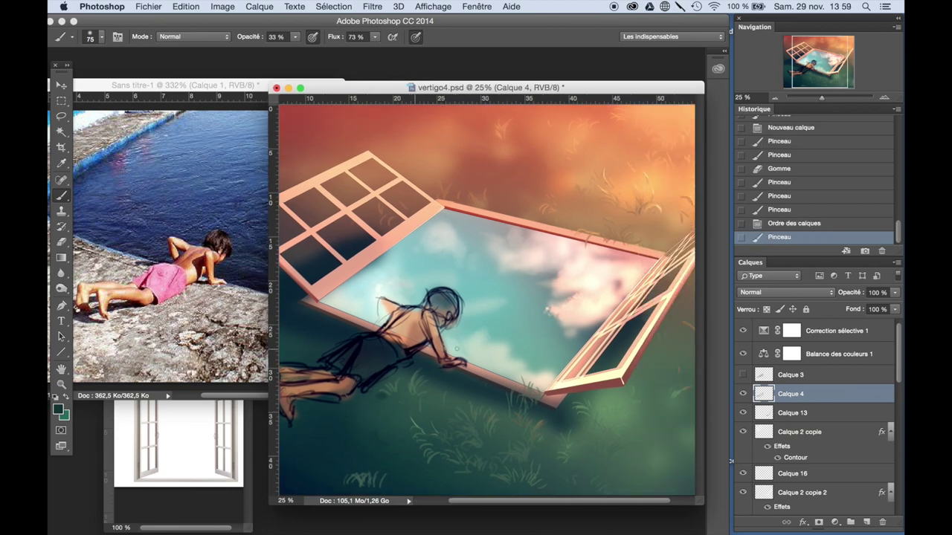
- Delete the Calque 3 layer
click(791, 375)
click(882, 522)
key(Return)
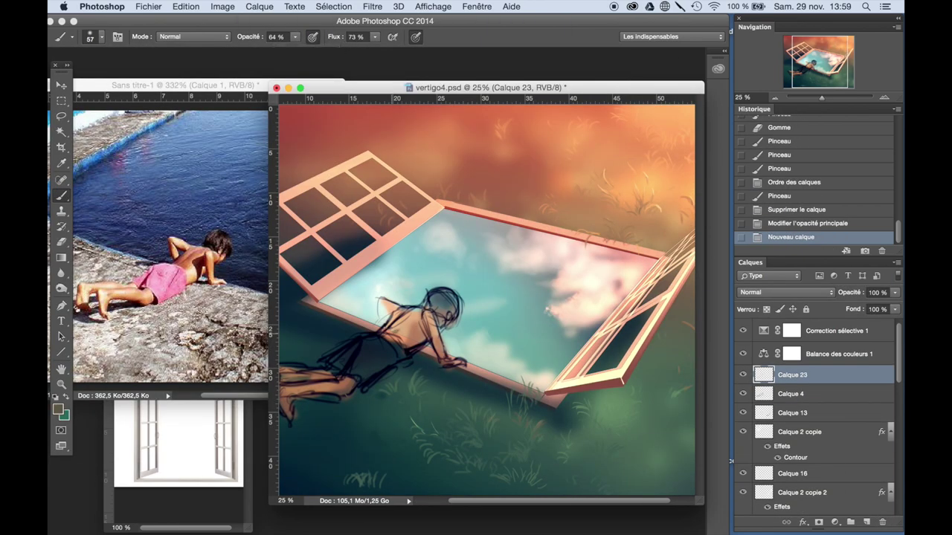
- Paint skin tones on the boy's back and arms, sampling colours and enlarging the brush
drag(383, 327, 405, 330)
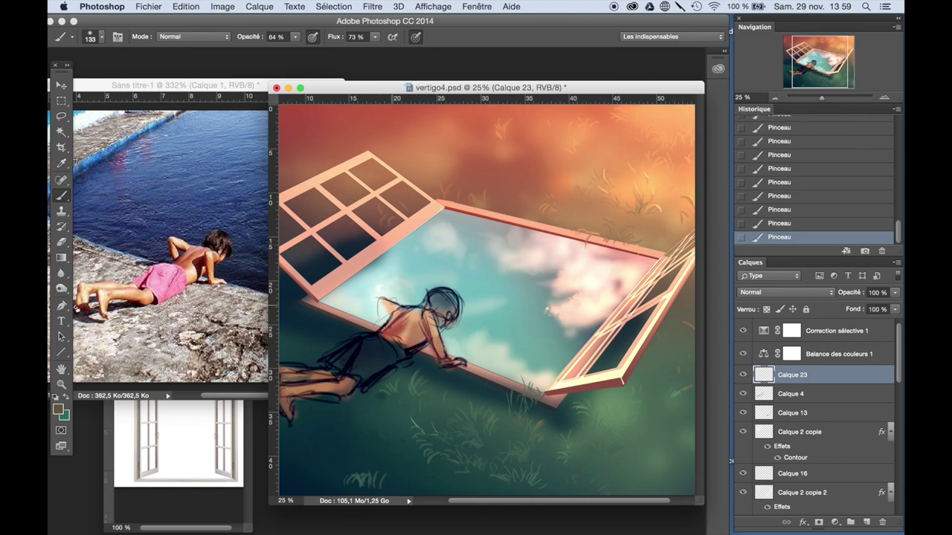
alt+click(420, 307)
right_click(420, 307)
key(Return)
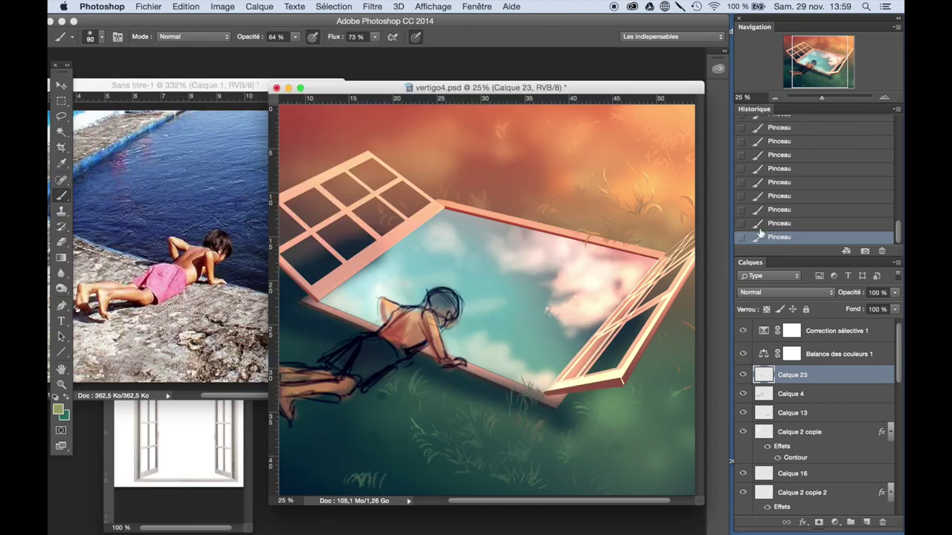
alt+click(420, 317)
key(bracketright)
key(bracketright)
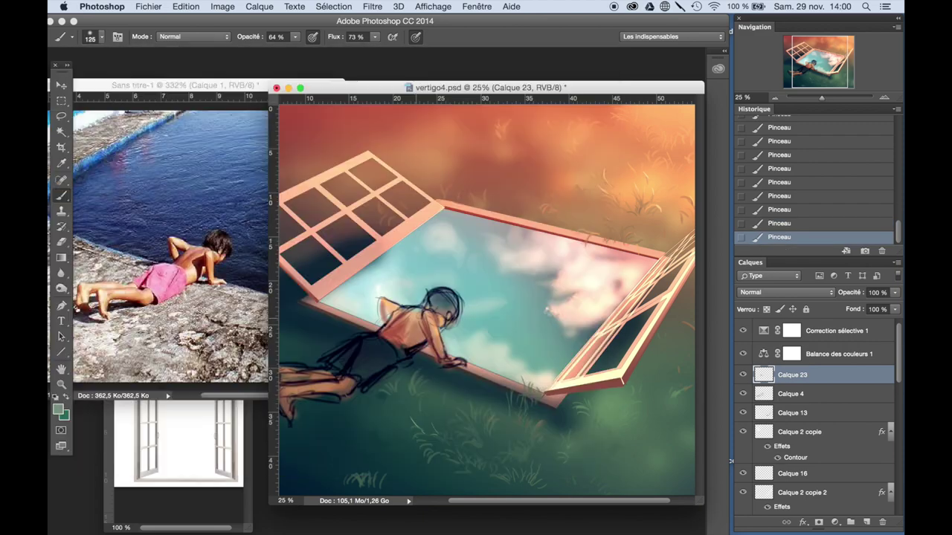
- Erase and repaint strokes around the boy's figure with a smaller brush
alt+click(409, 348)
key(e)
right_click(409, 348)
key(Return)
click(398, 367)
key(b)
drag(354, 349, 389, 337)
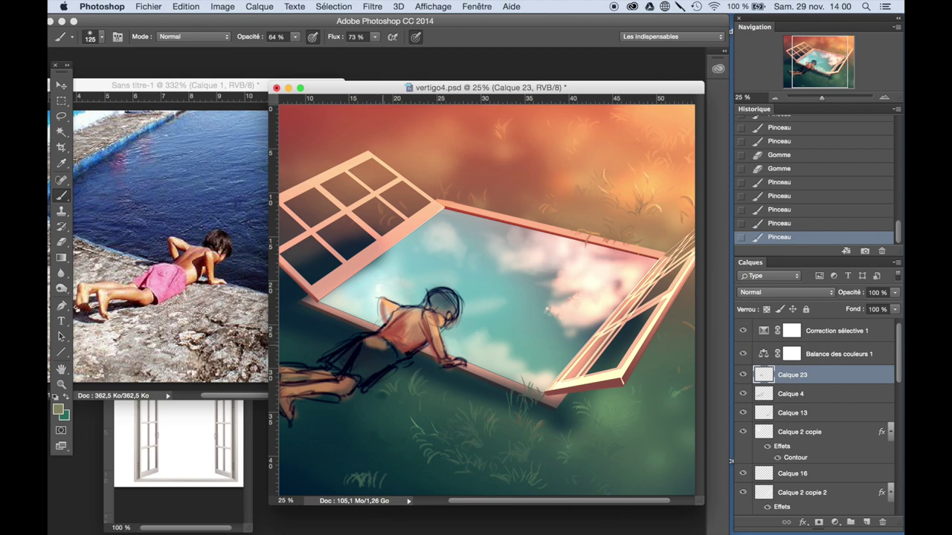
- Lower Calque 4's opacity, then return to Calque 23
scroll(672, 439, left, 3)
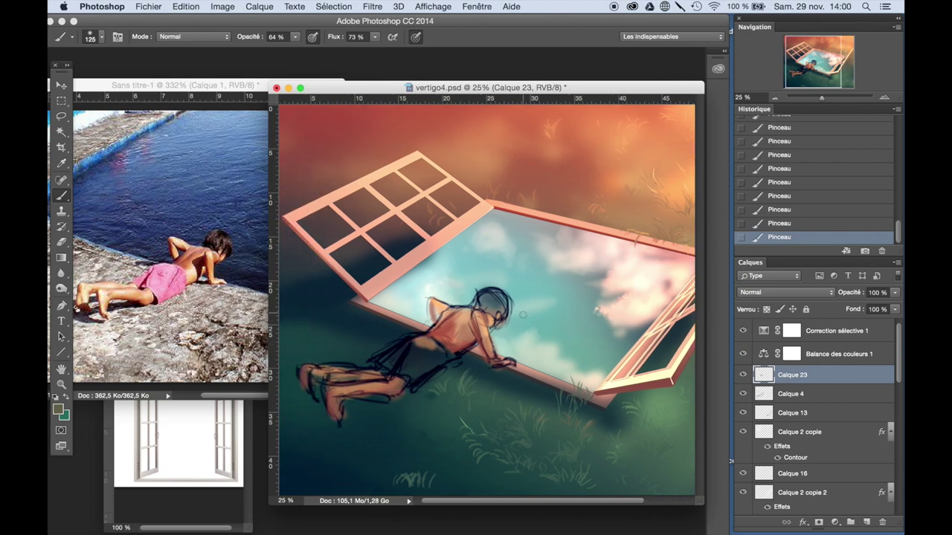
click(792, 394)
drag(851, 292, 867, 292)
click(791, 375)
- Flip the whole canvas with Symétrie horizontale de la zone de travail
key(ctrl+plus)
key(ctrl+plus)
key(ctrl+plus)
click(222, 6)
click(431, 173)
key(ctrl+minus)
key(ctrl+minus)
key(ctrl+minus)
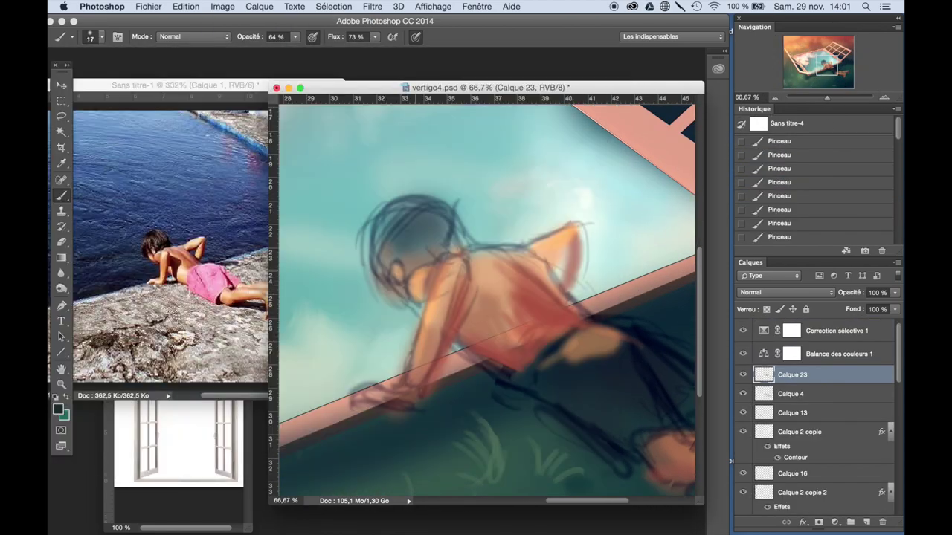
- Paint dark strokes near the boy's face and along his arm on Calque 23, undoing one
drag(407, 286, 424, 306)
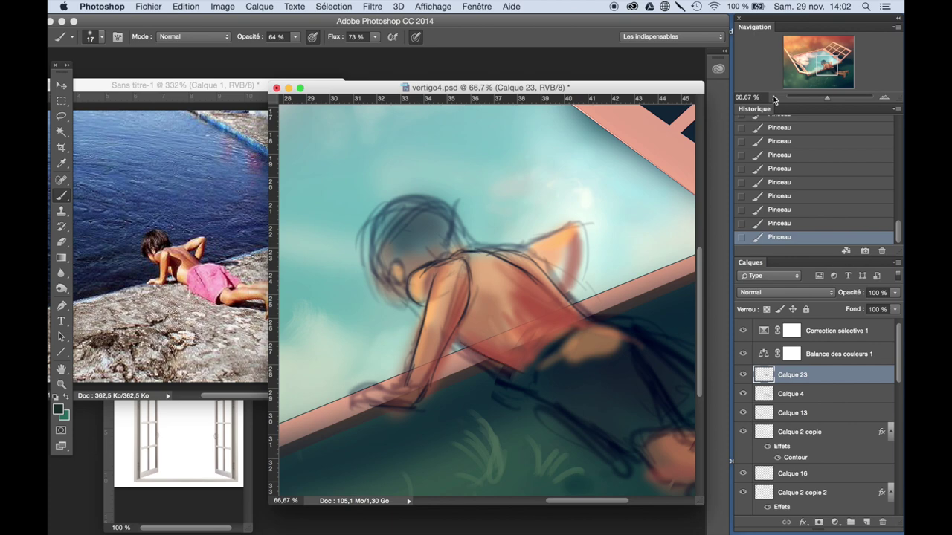
key(ctrl+0)
scroll(556, 281, up, 3)
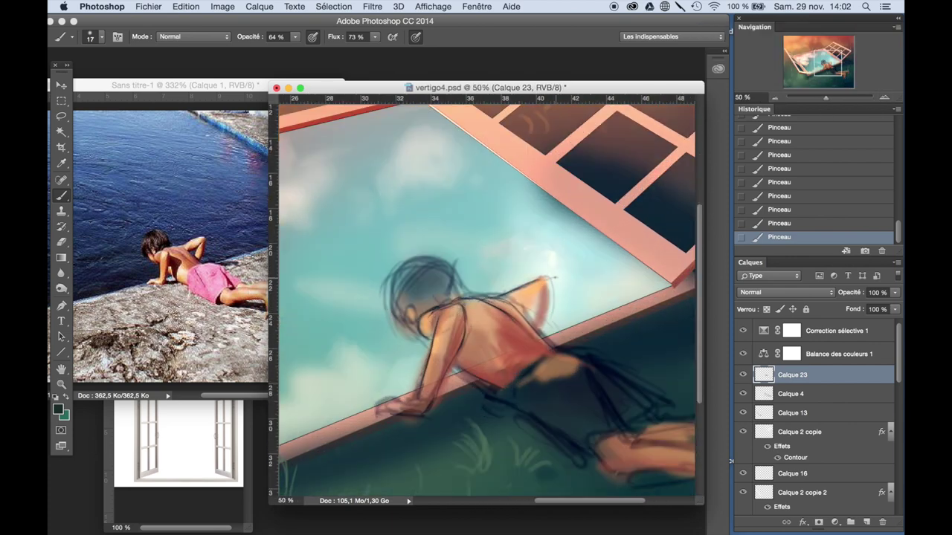
key(ctrl+z)
drag(548, 290, 541, 336)
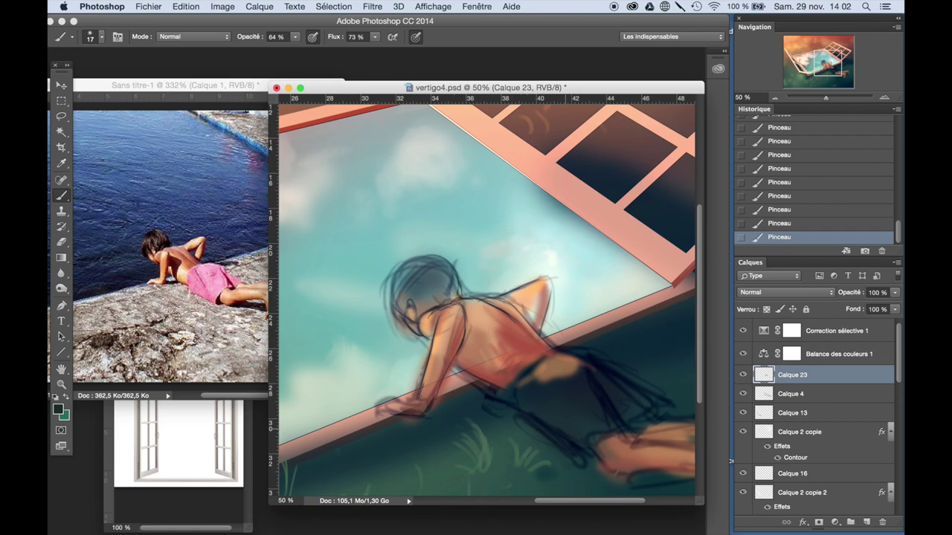
key(ctrl+0)
- Adjust Calque 4's opacity, then outline the bottom of the boy's legs on Calque 23
click(790, 393)
click(791, 375)
click(883, 97)
click(883, 98)
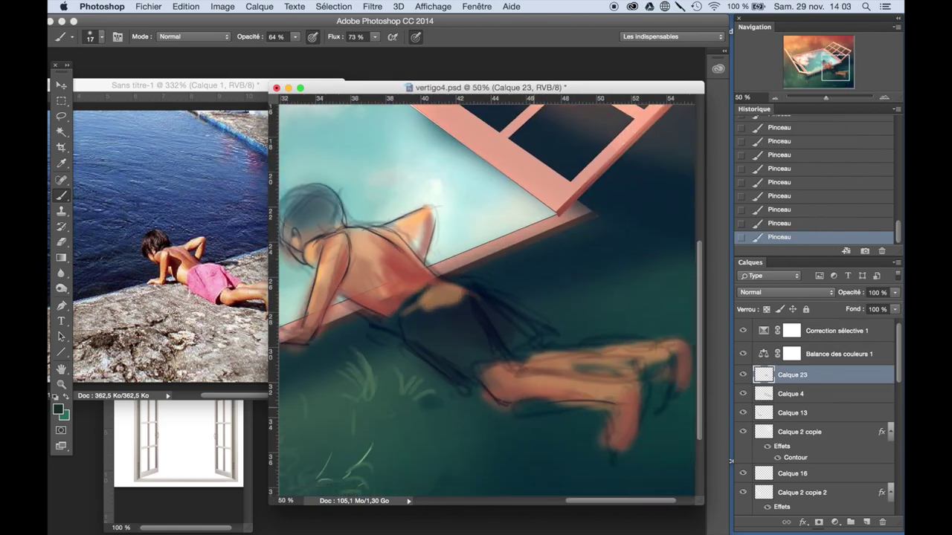
mouse_move(508, 397)
mouse_down()
mouse_move(562, 401)
mouse_move(614, 449)
mouse_up()
key(ctrl+minus)
key(ctrl+minus)
key(ctrl+minus)
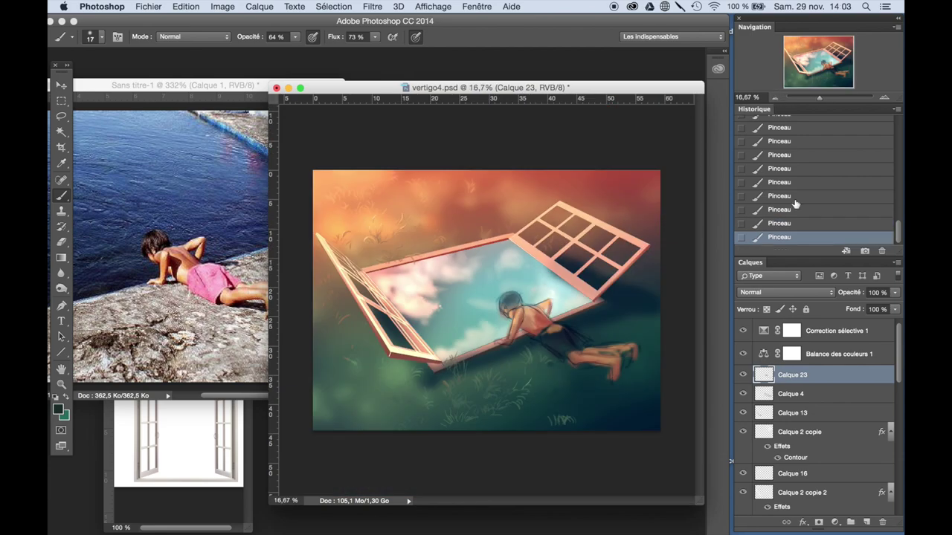
key(ctrl+plus)
key(ctrl+plus)
key(ctrl+plus)
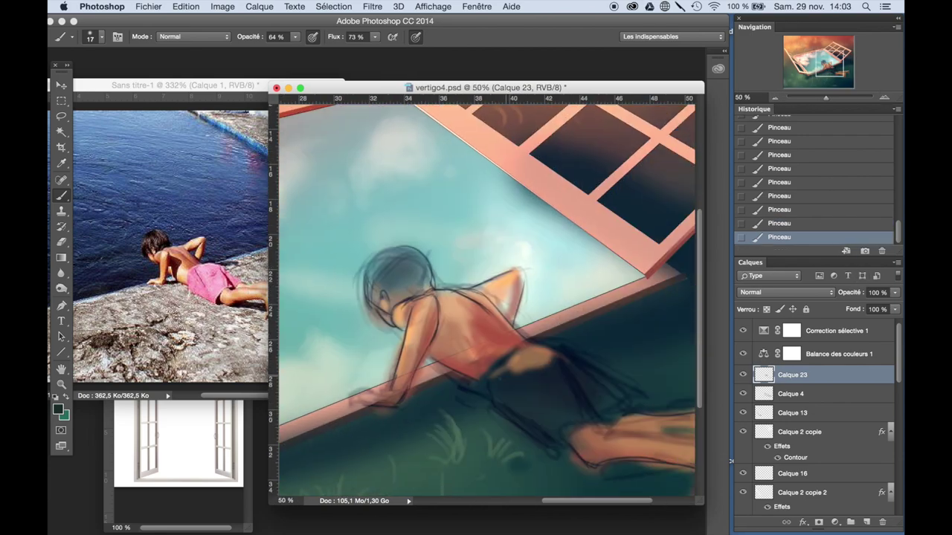
- Sample the skin tone from the boy's back and lower the brush opacity to 44%
alt+click(510, 336)
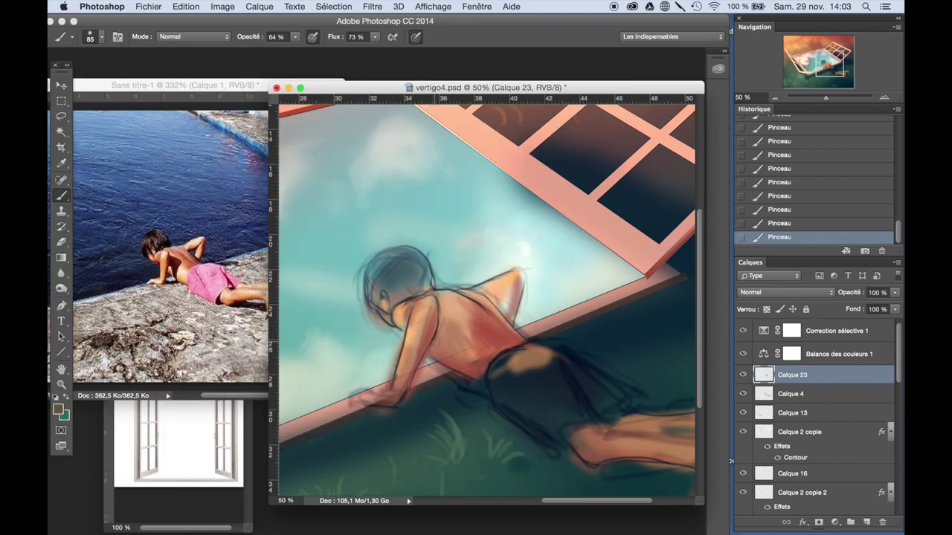
key(ctrl+minus)
key(ctrl+minus)
key(ctrl+minus)
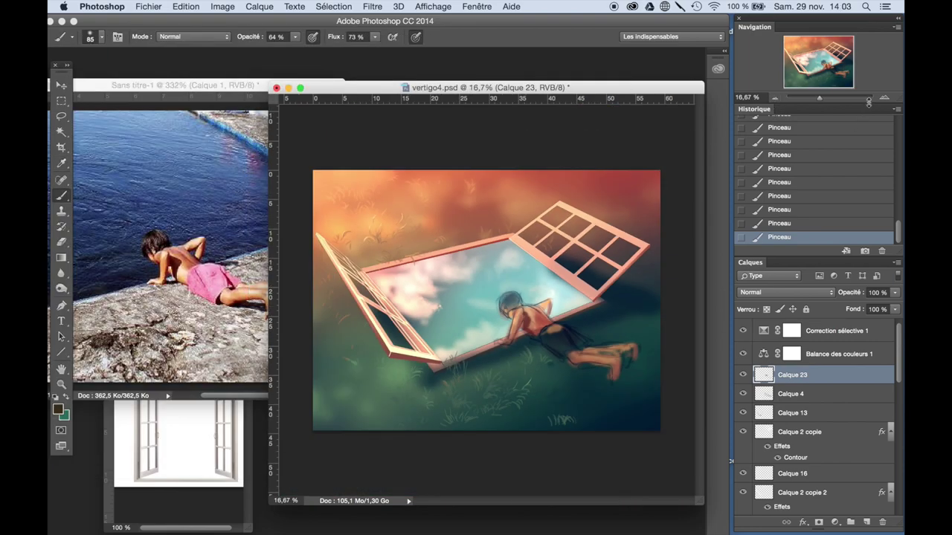
key(ctrl+plus)
click(295, 37)
drag(294, 50, 281, 50)
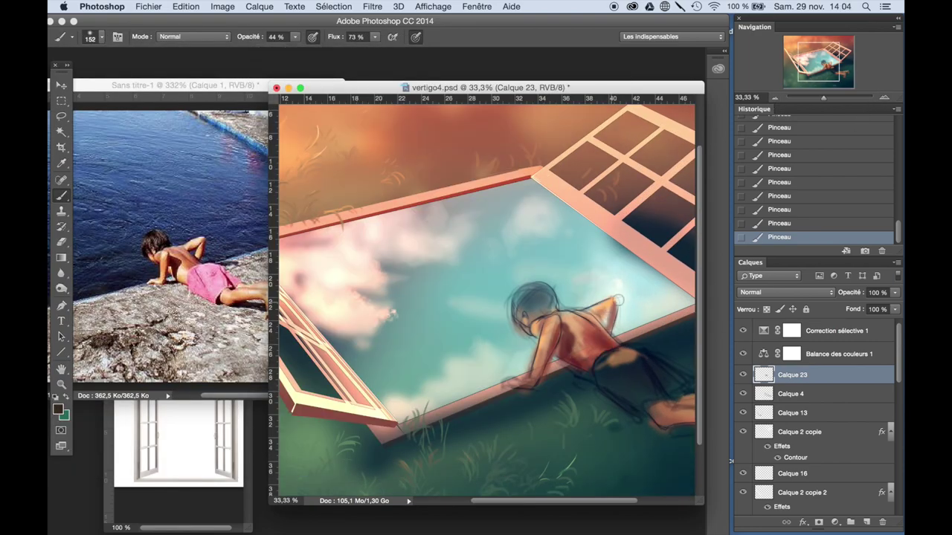
- Compare zoomed-out and zoomed-in views to judge the shoulder shading, then select Calque 6 copie
key(ctrl+minus)
key(ctrl+plus)
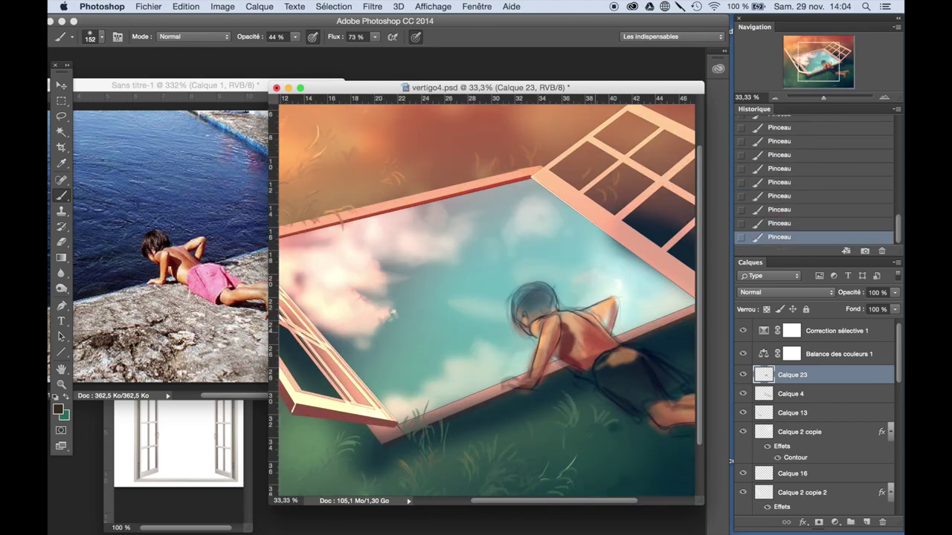
key(ctrl+minus)
key(ctrl+plus)
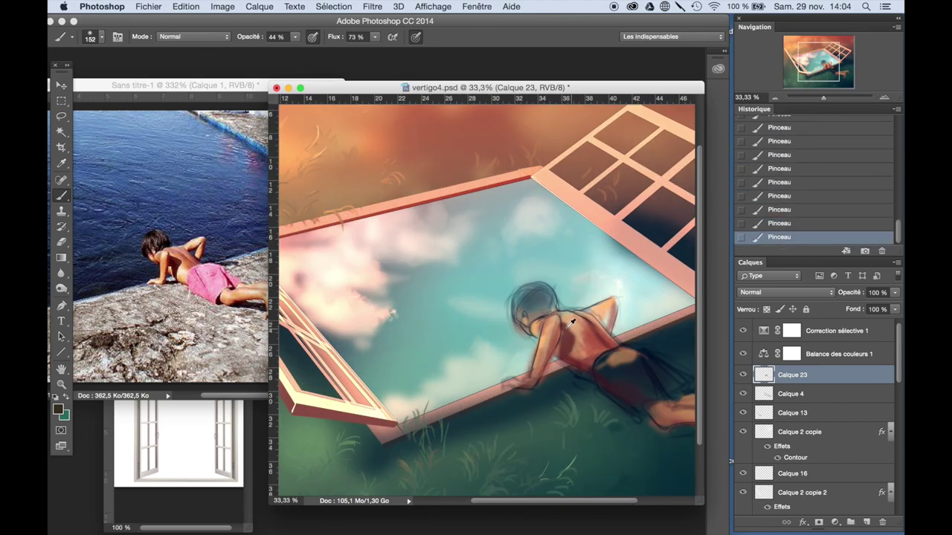
key(ctrl+minus)
key(ctrl+plus)
key(ctrl+minus)
key(ctrl+minus)
key(ctrl+minus)
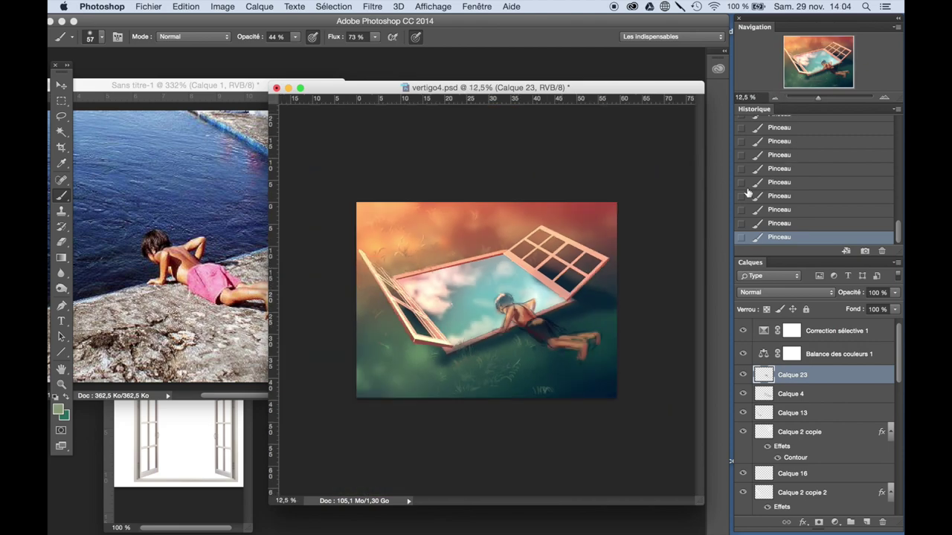
key(ctrl+plus)
scroll(818, 409, down, 3)
click(763, 445)
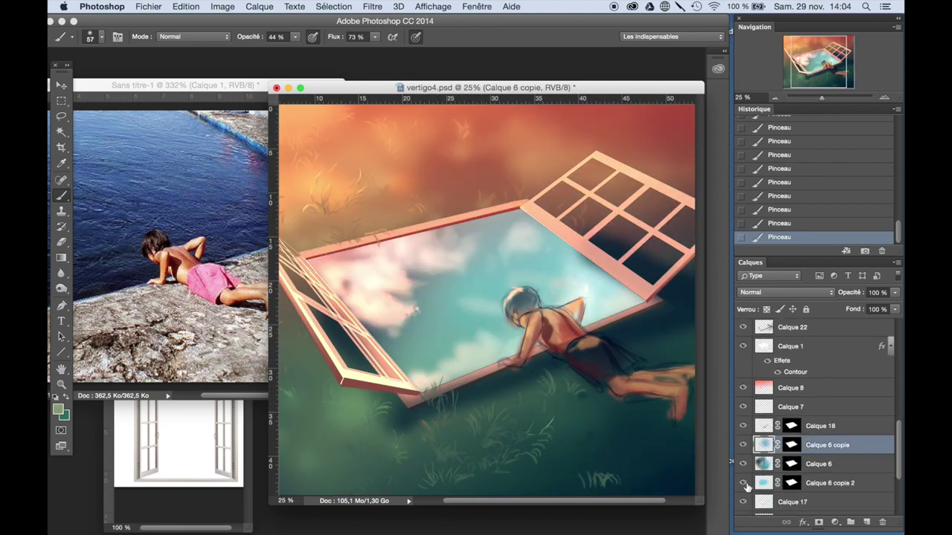
- Erase parts of the sky on Calque 6 and Calque 14 to lighten it
click(766, 464)
key(e)
right_click(342, 261)
mouse_move(327, 253)
mouse_down()
mouse_move(382, 279)
mouse_move(364, 279)
mouse_move(424, 282)
mouse_up()
key(ctrl+minus)
scroll(817, 416, down, 3)
click(792, 470)
drag(376, 260, 409, 269)
key(ctrl+z)
key(ctrl+z)
key(ctrl+z)
key(ctrl+plus)
key(ctrl+z)
- Brush a faint light stroke near the window frame, then select Calque 23
key(b)
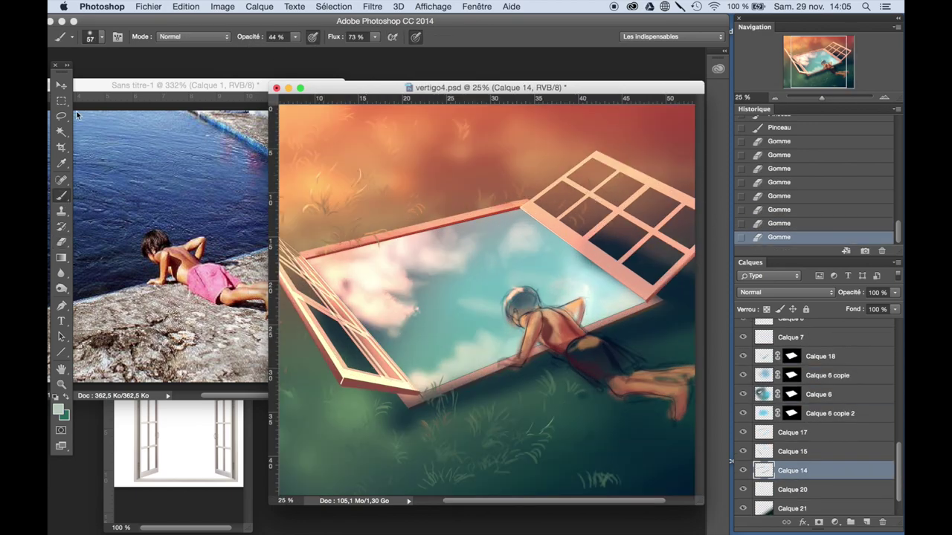
drag(299, 252, 349, 245)
click(775, 97)
click(775, 97)
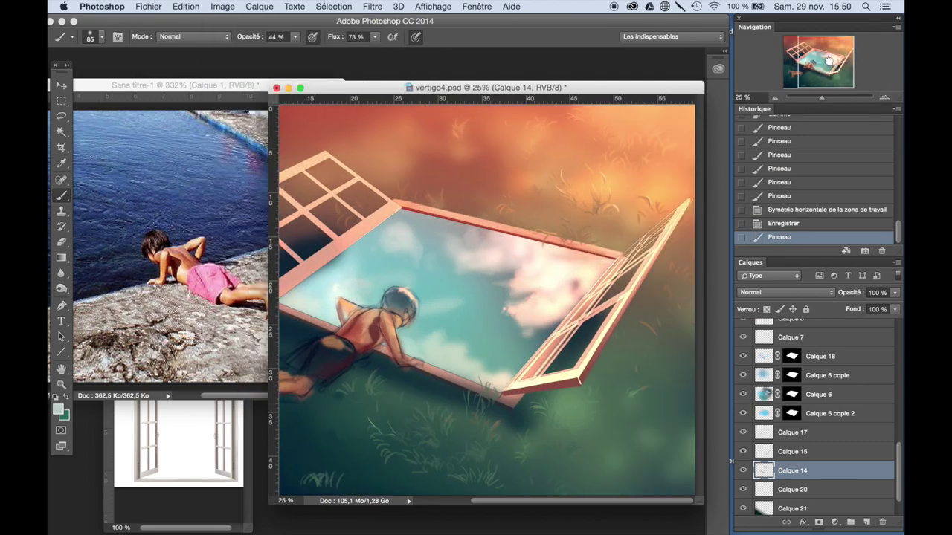
click(884, 97)
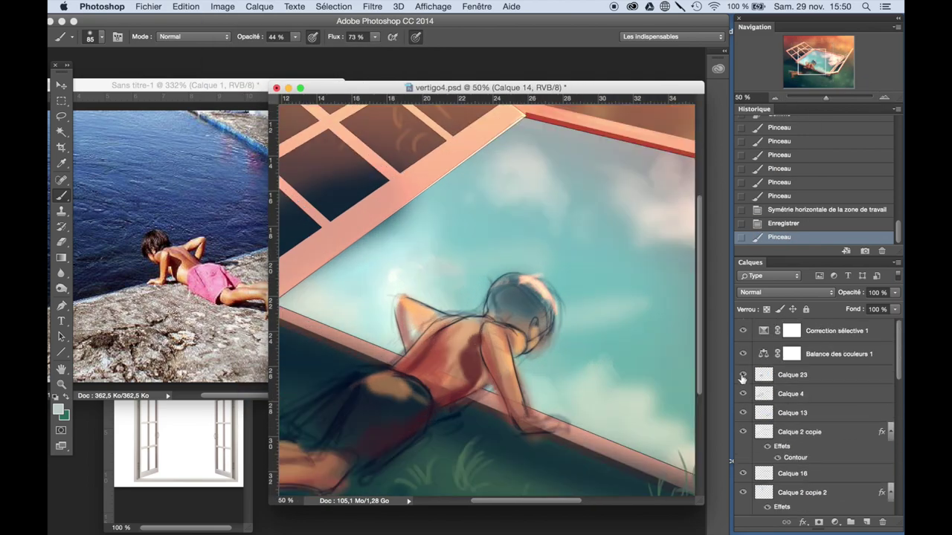
click(783, 376)
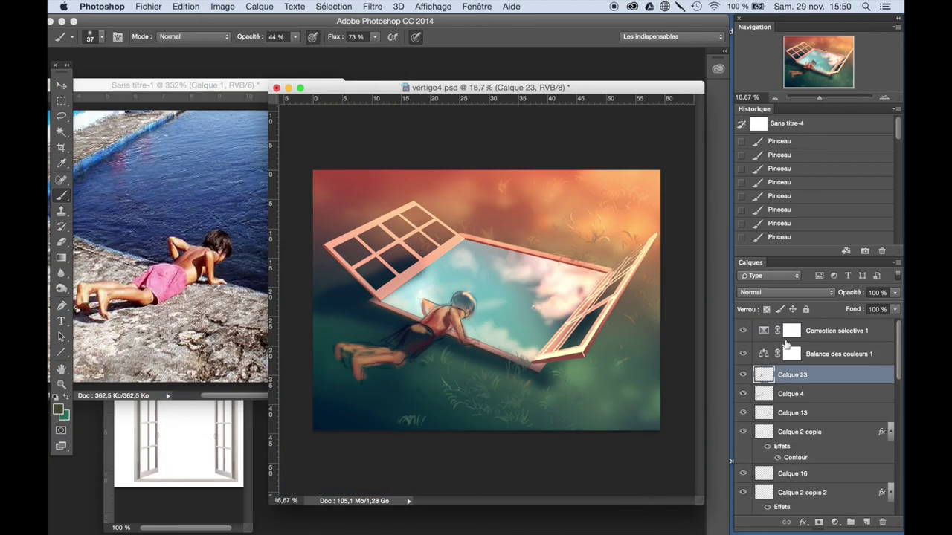
- Push the Balance des couleurs 1 highlights toward yellow, then brush shading on the shoulder
click(791, 354)
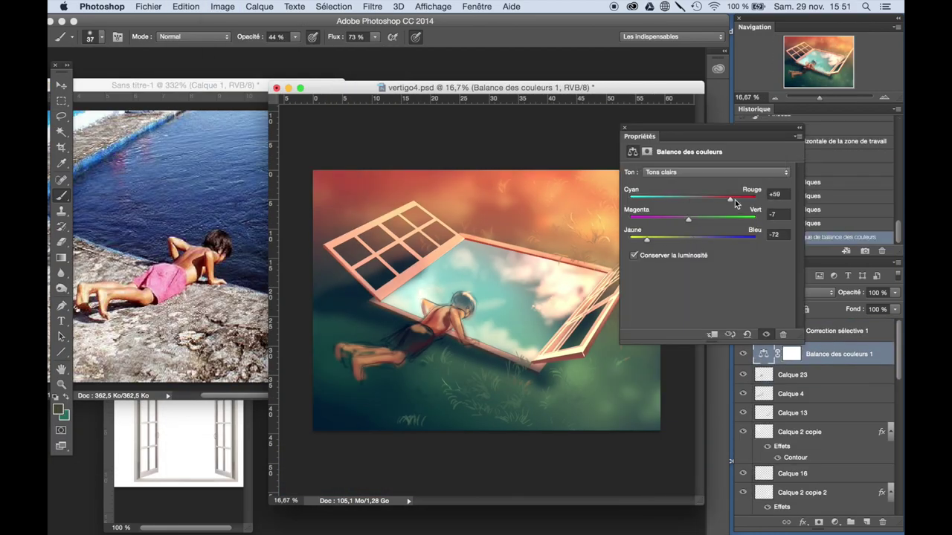
drag(653, 240, 649, 243)
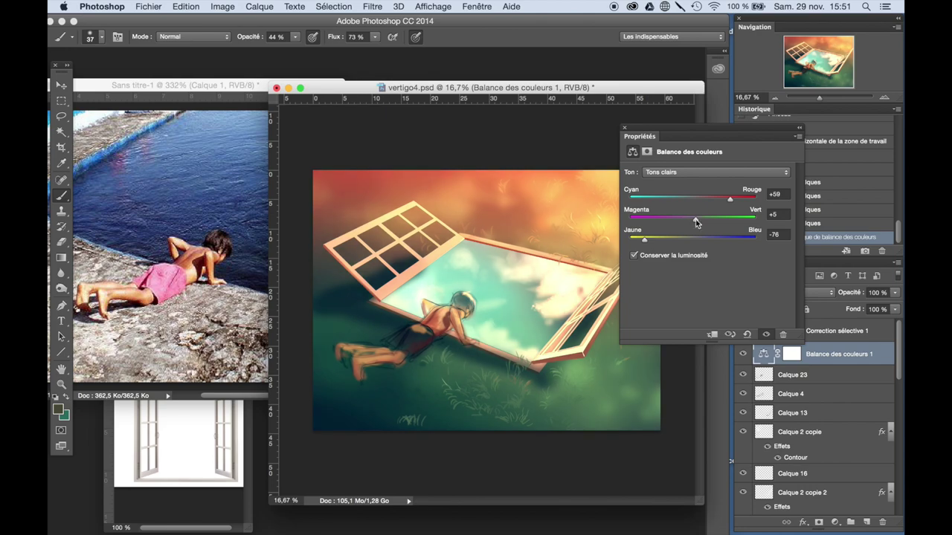
click(625, 128)
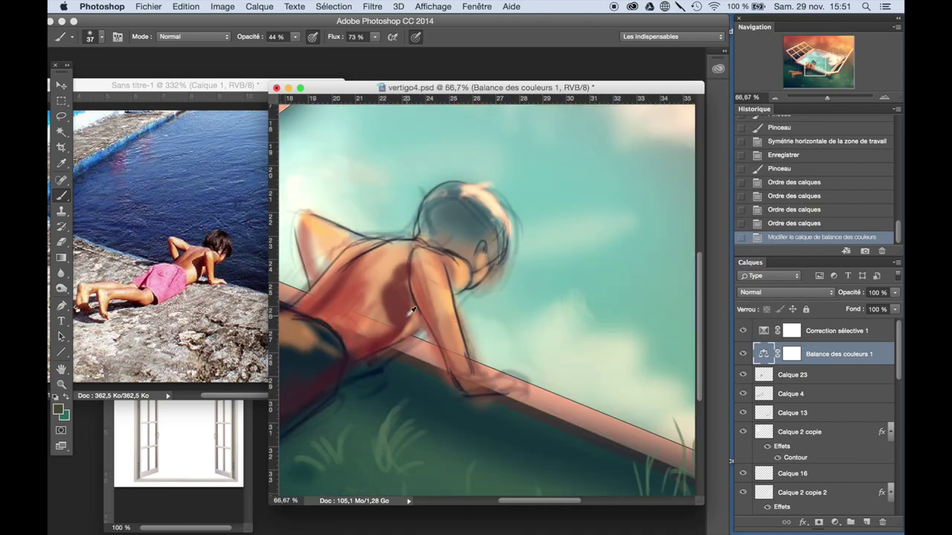
drag(416, 257, 438, 334)
- Resize the brush, ending at size 42
click(101, 36)
key(Return)
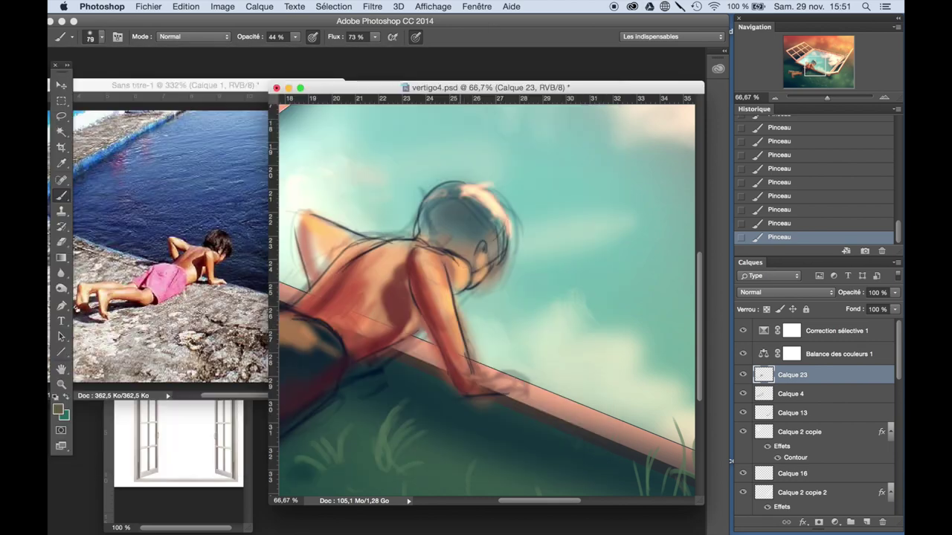
key(bracketleft)
key(bracketleft)
key(bracketleft)
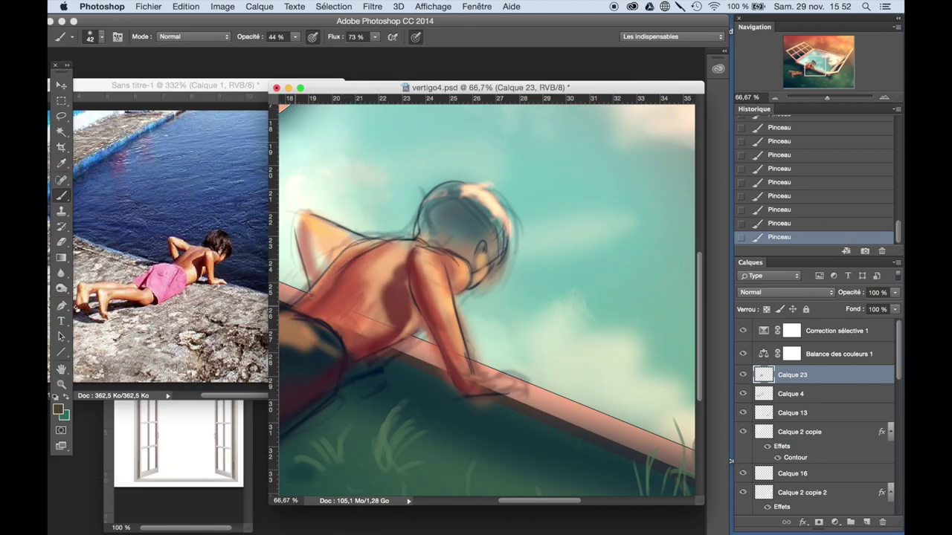
scroll(378, 360, down, 5)
scroll(378, 359, up, 4)
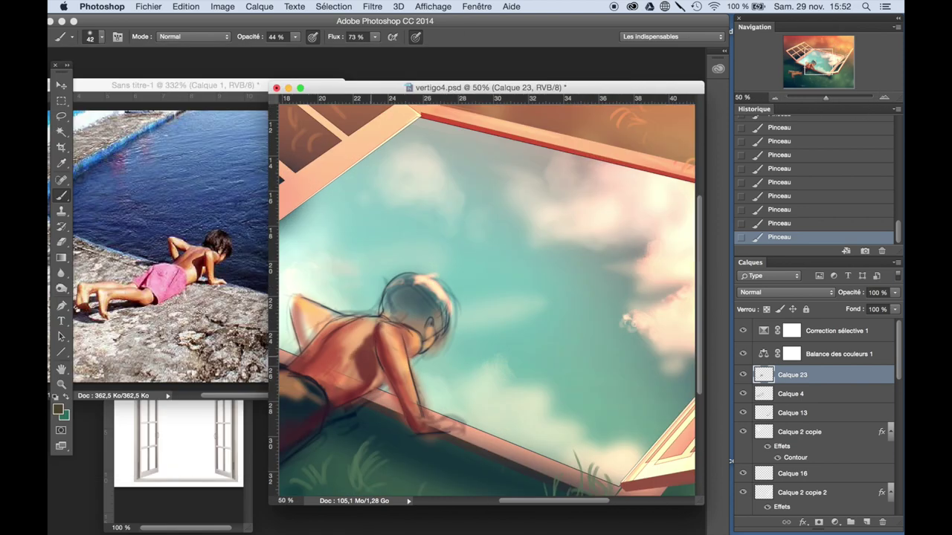
scroll(372, 355, down, 5)
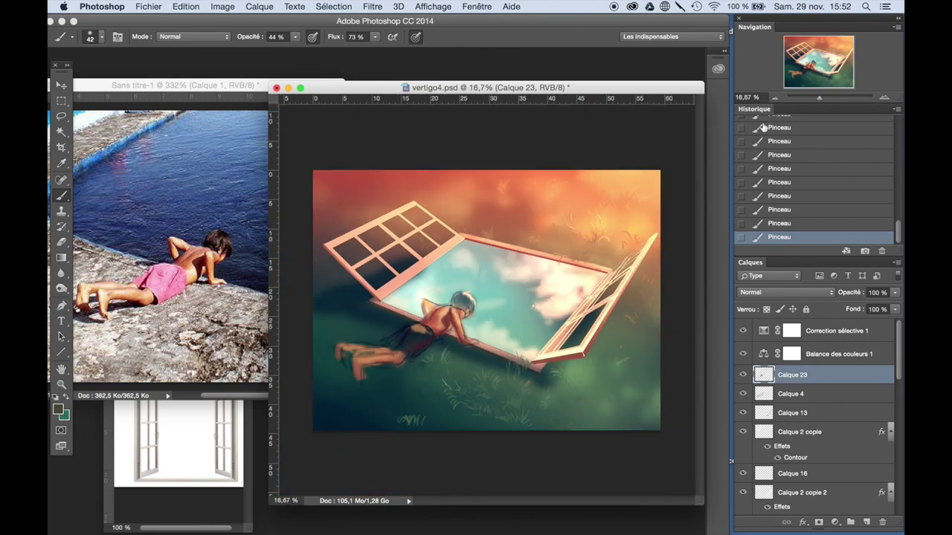
scroll(372, 355, up, 4)
- Choose a darker paint colour, set the brush to 30 and dismiss a stray window
click(57, 408)
key(Return)
click(372, 354)
right_click(364, 352)
right_click(365, 353)
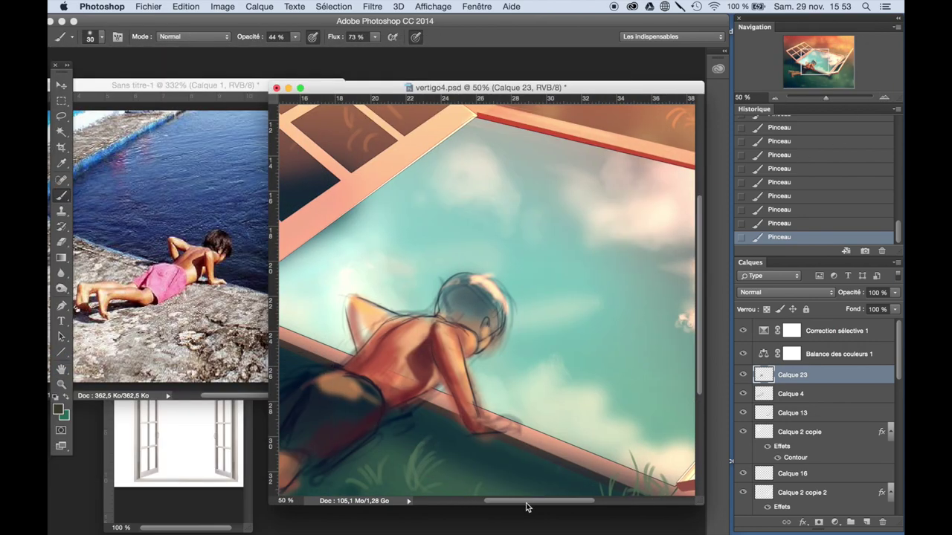
key(super+q)
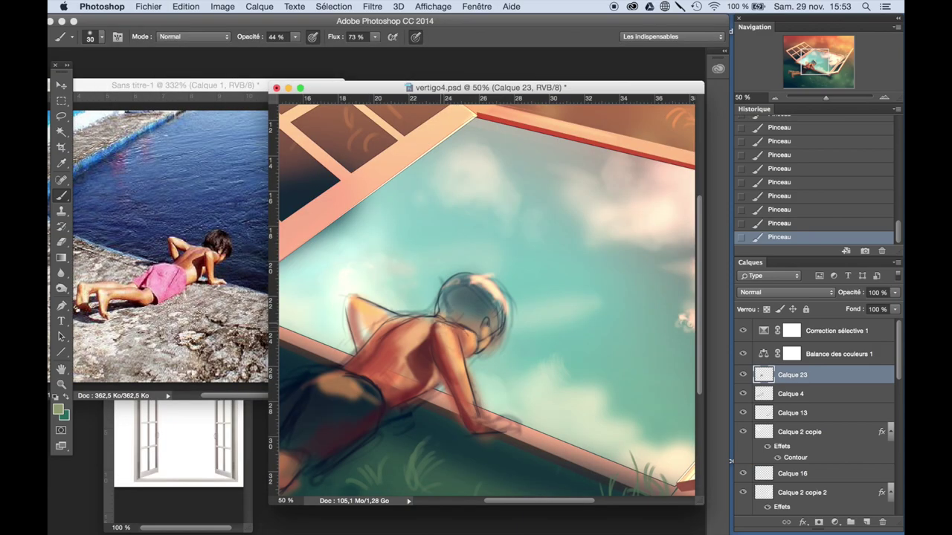
- Enlarge the brush to 111, then reduce it to 48 while moving around the painting
drag(421, 367, 401, 366)
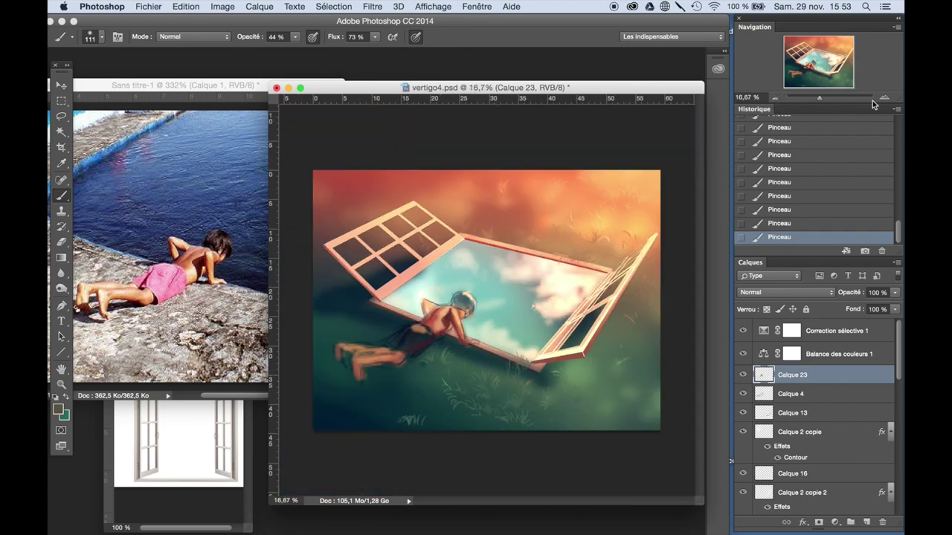
drag(483, 297, 446, 293)
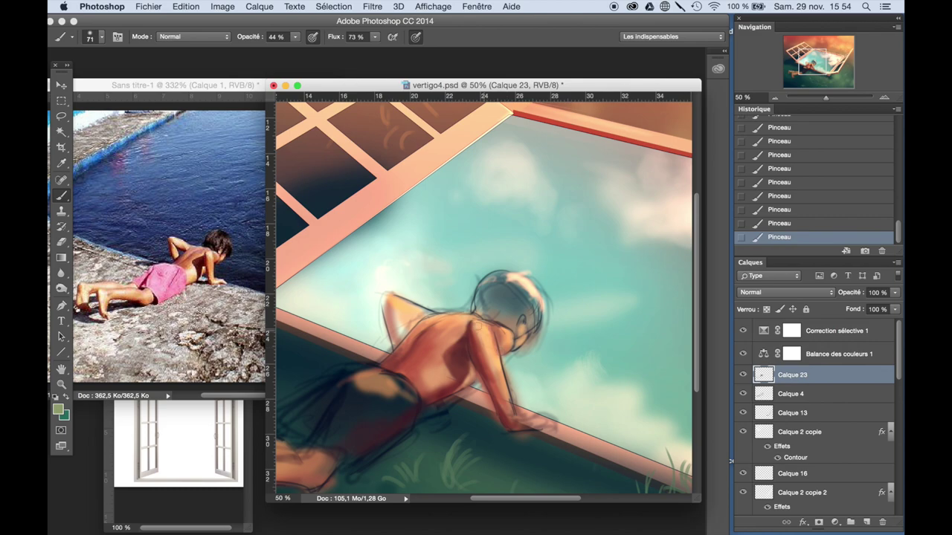
right_click(423, 366)
key(Return)
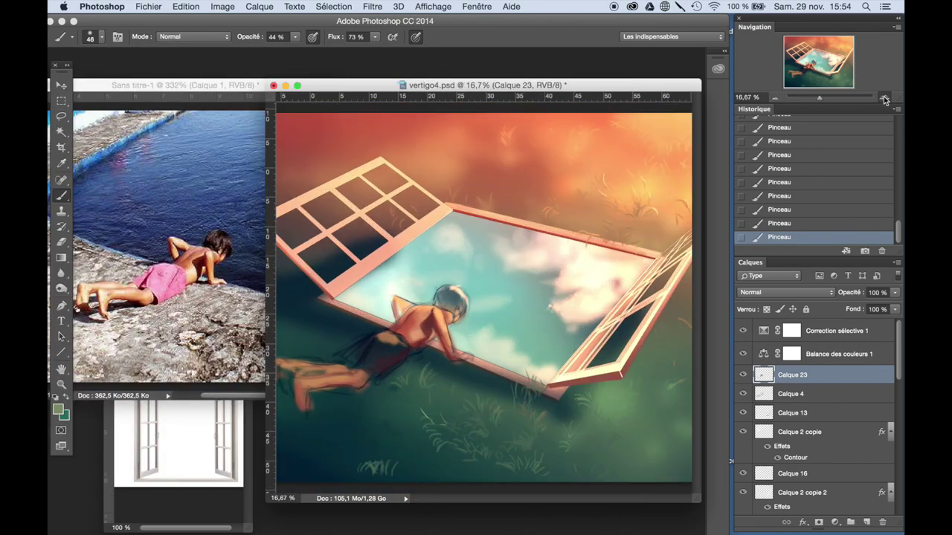
drag(661, 232, 456, 340)
key(ctrl+minus)
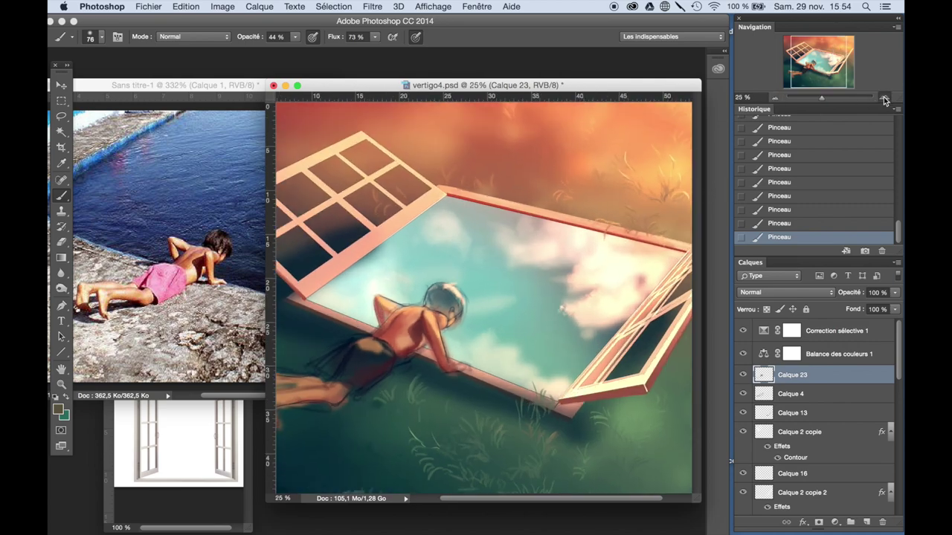
scroll(439, 297, up, 3)
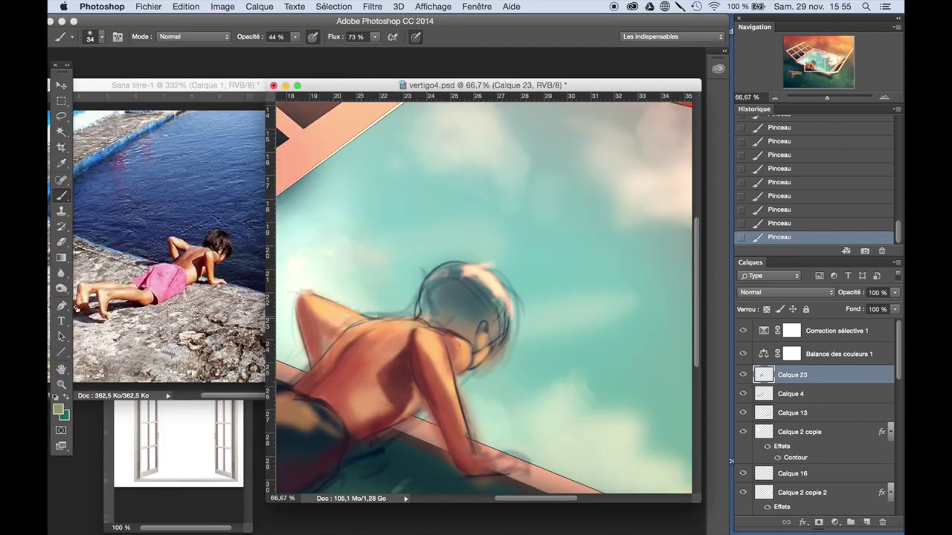
- Sample a skin colour, undo recent brush strokes and hide the Calque 4 layer
alt+click(315, 377)
key(super+0)
key(super+alt+z)
key(super+alt+z)
key(super+alt+z)
key(super+alt+z)
key(super+alt+z)
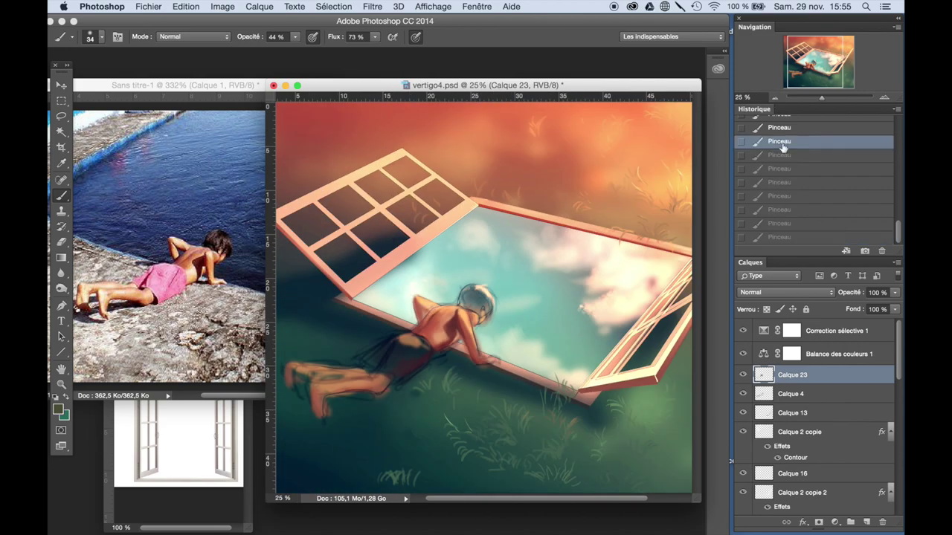
click(883, 97)
click(743, 395)
key(super+0)
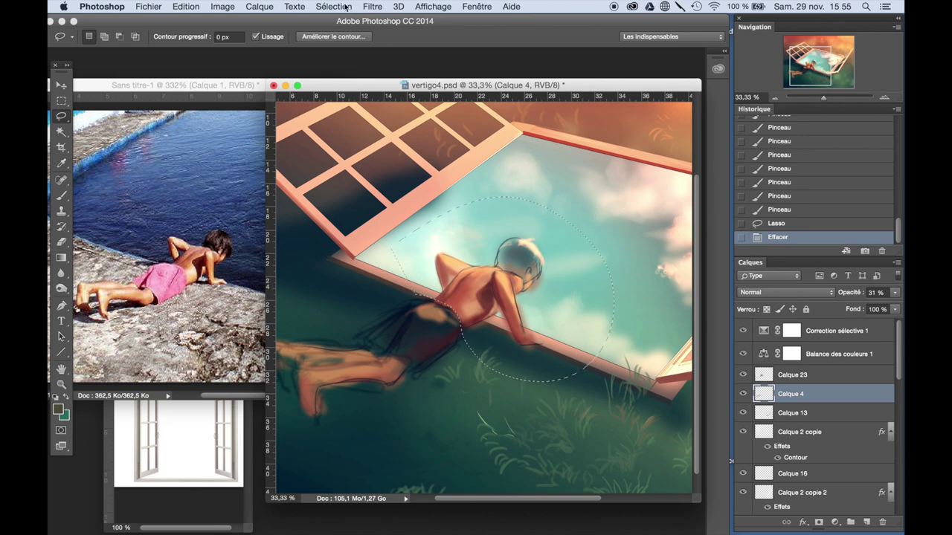
- Deselect, make Calque 23 active with the Brush and sample the shoulder's darker skin tone
key(super+d)
key(alt+bracketright)
key(b)
key(super+minus)
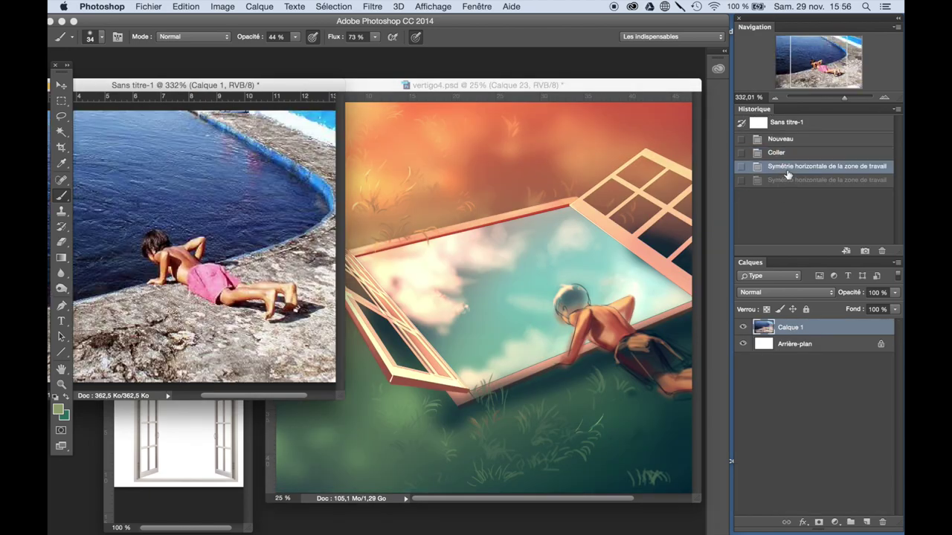
key(super+plus)
key(super+plus)
key(super+plus)
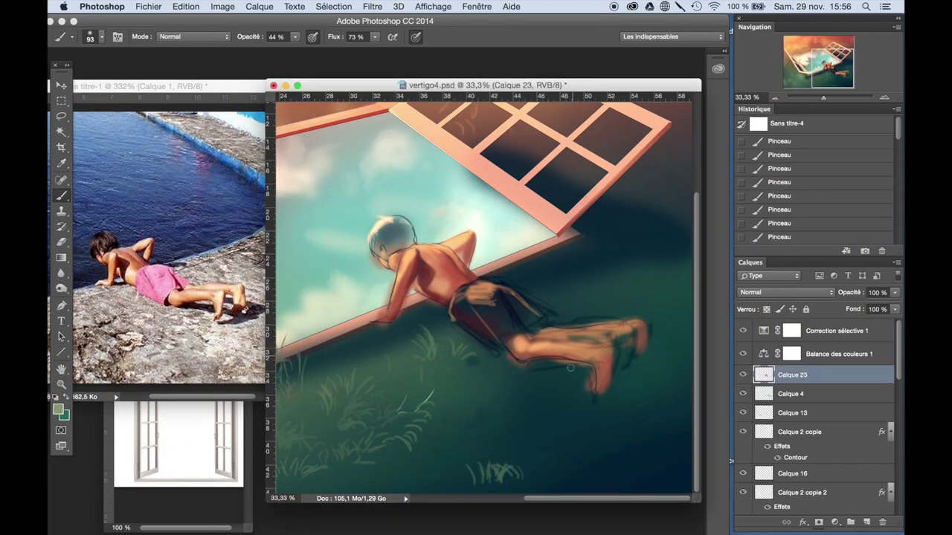
alt+click(427, 279)
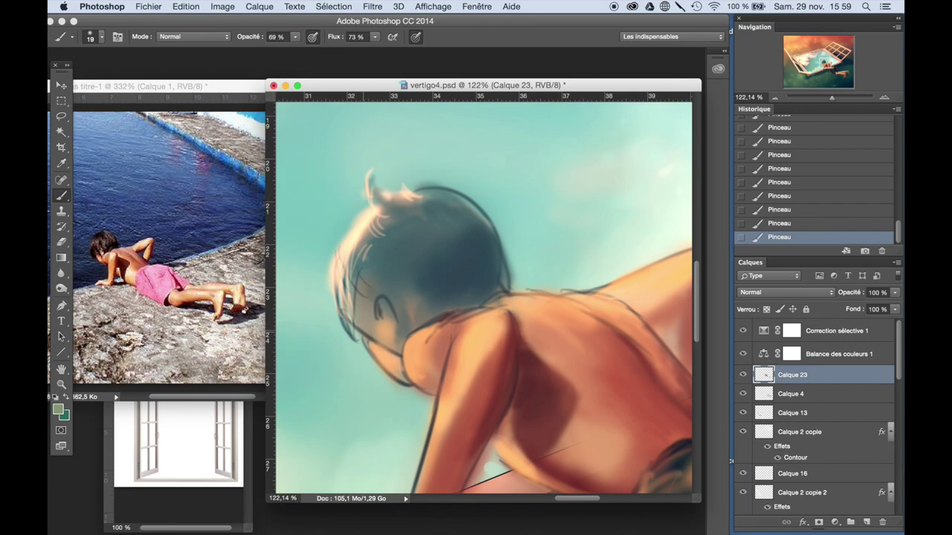
- Move down to a lower layer and add the new empty layer Calque 24
click(773, 100)
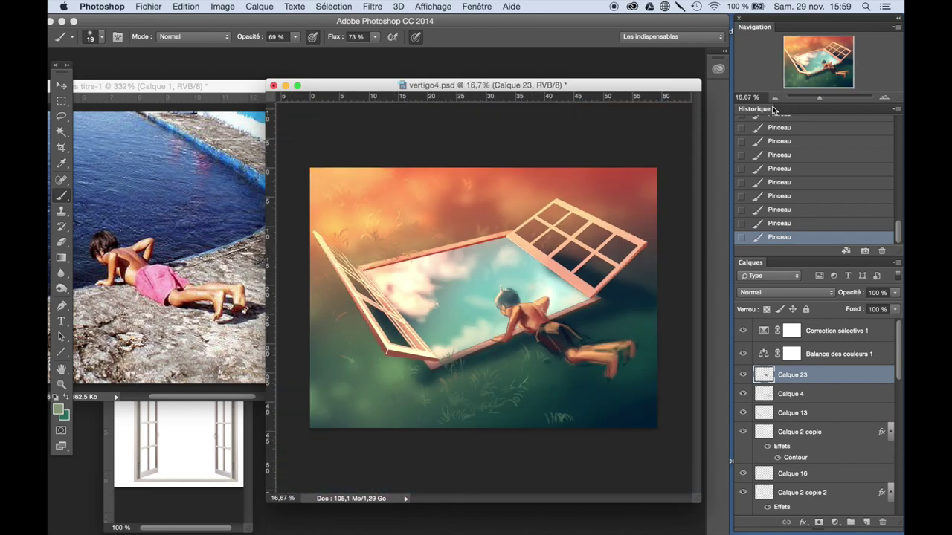
click(883, 100)
key(alt+bracketleft)
key(alt+bracketleft)
click(254, 6)
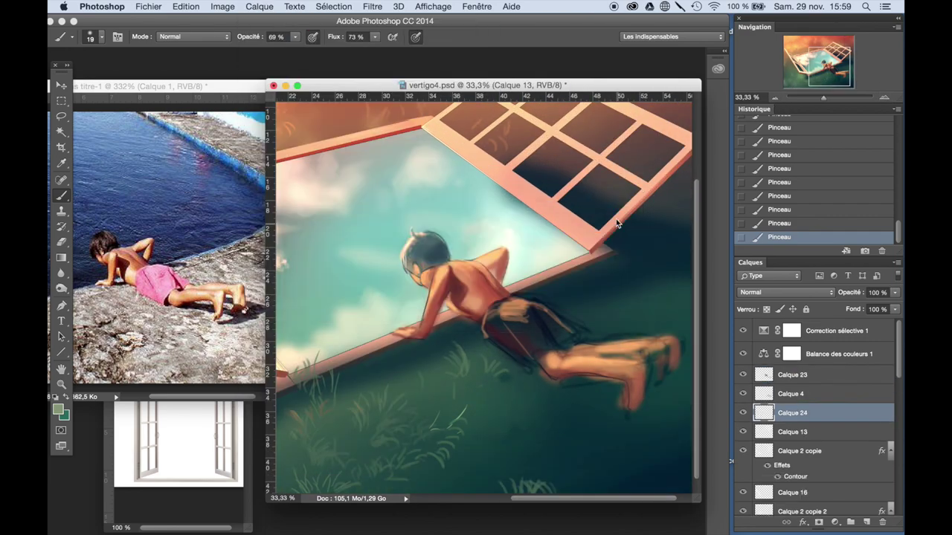
- Paint the boy's shorts red on Calque 24
click(102, 36)
click(58, 409)
mouse_move(494, 320)
mouse_down()
mouse_move(521, 335)
mouse_move(561, 331)
mouse_up()
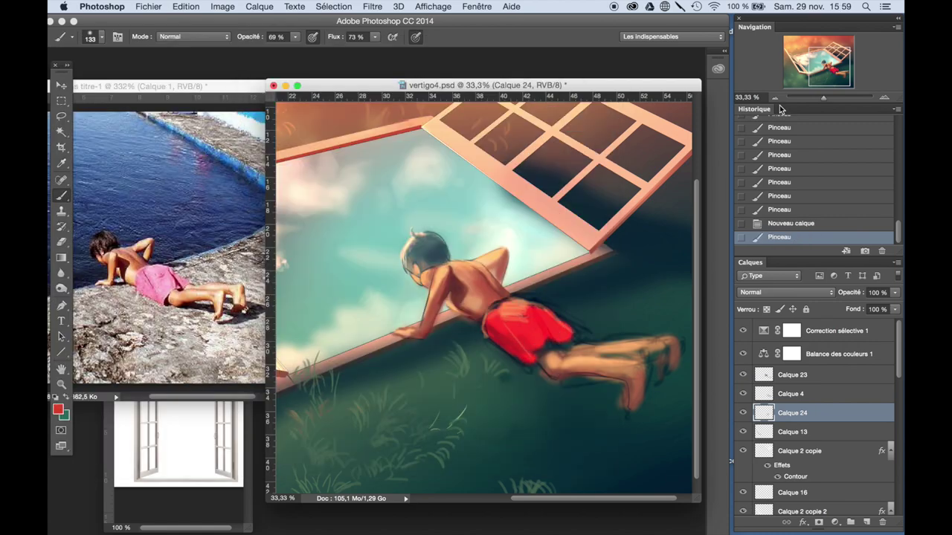
key(ctrl+minus)
- Darken the red shorts slightly with a first Hue/Saturation pass
key(ctrl+u)
drag(729, 401, 729, 407)
drag(728, 465, 709, 465)
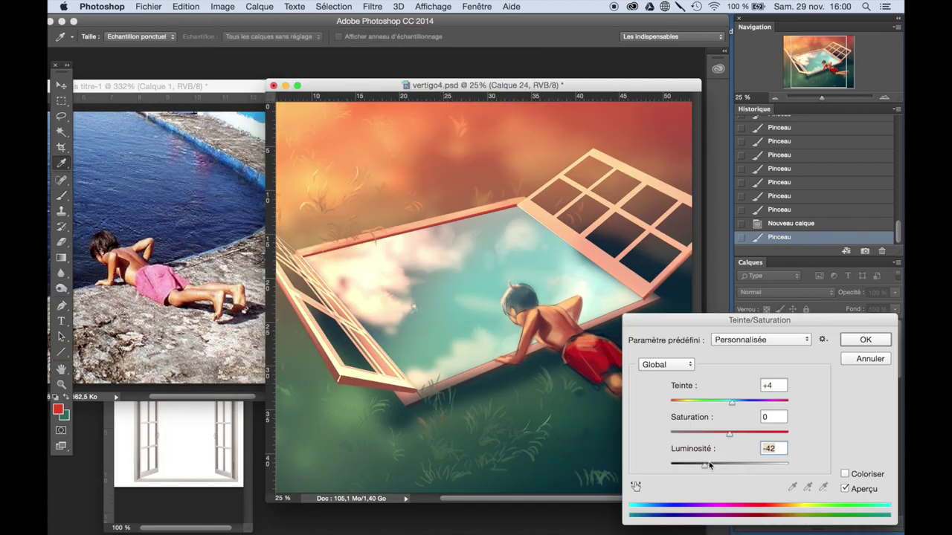
key(Return)
- Recolour the shorts pale beige via Hue/Saturation: Teinte +153, Saturation -24, Luminosité +45
click(223, 6)
click(425, 102)
drag(730, 401, 771, 401)
drag(729, 464, 693, 464)
drag(770, 402, 696, 402)
drag(700, 463, 756, 465)
drag(693, 434, 716, 435)
drag(696, 401, 738, 403)
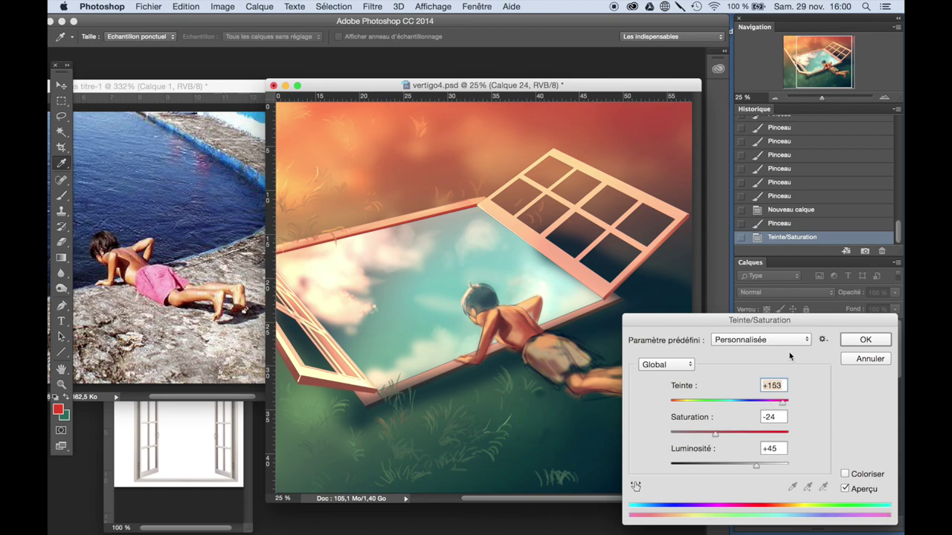
key(Return)
- Return to the Brush and sample the blue-grey colour of the hair
key(b)
scroll(483, 297, down, 5)
scroll(342, 245, up, 5)
alt+click(342, 245)
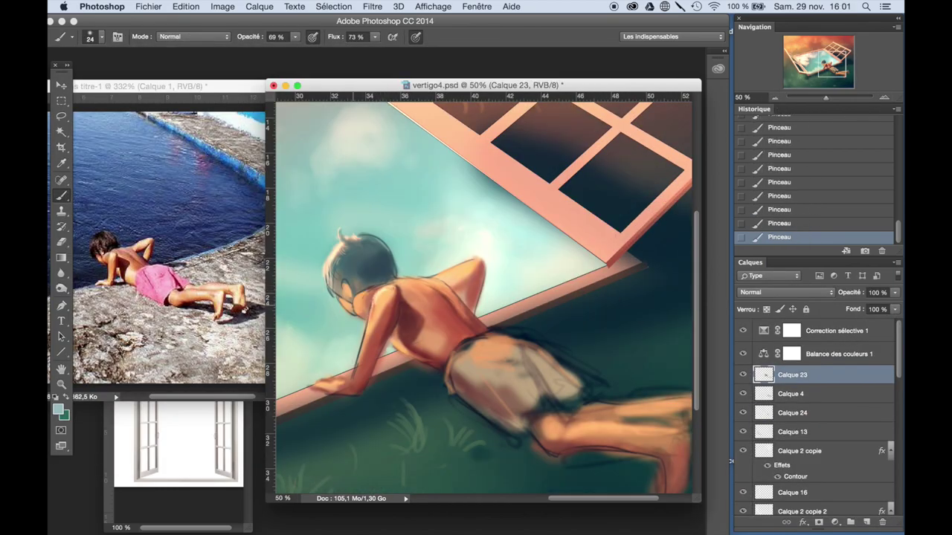
- Step back and restore recent strokes, then paint a faint green stroke around head and shoulder
key(ctrl+minus)
key(ctrl+alt+z)
key(ctrl+alt+z)
key(ctrl+alt+z)
key(ctrl+alt+z)
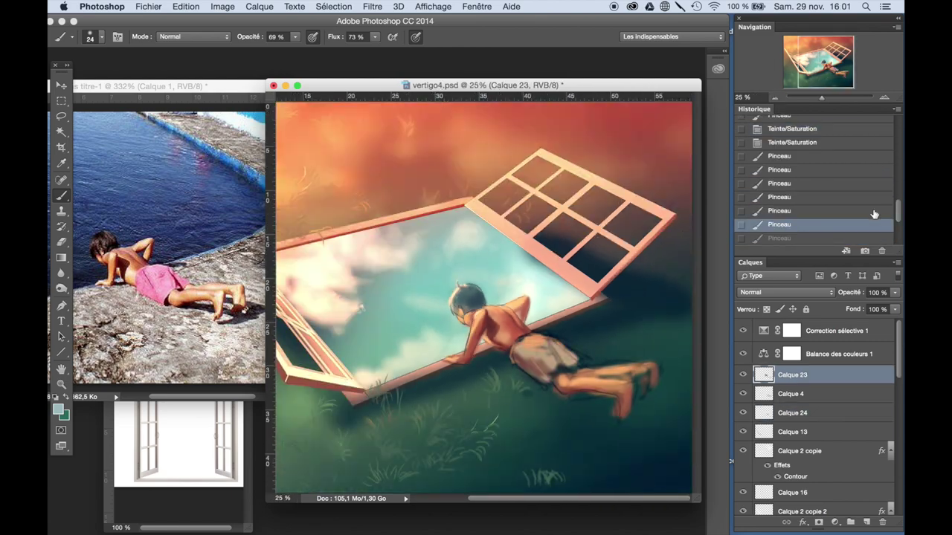
key(ctrl+alt+z)
key(ctrl+alt+z)
key(ctrl+plus)
alt+click(537, 447)
key(ctrl+shift+z)
key(ctrl+shift+z)
key(ctrl+shift+z)
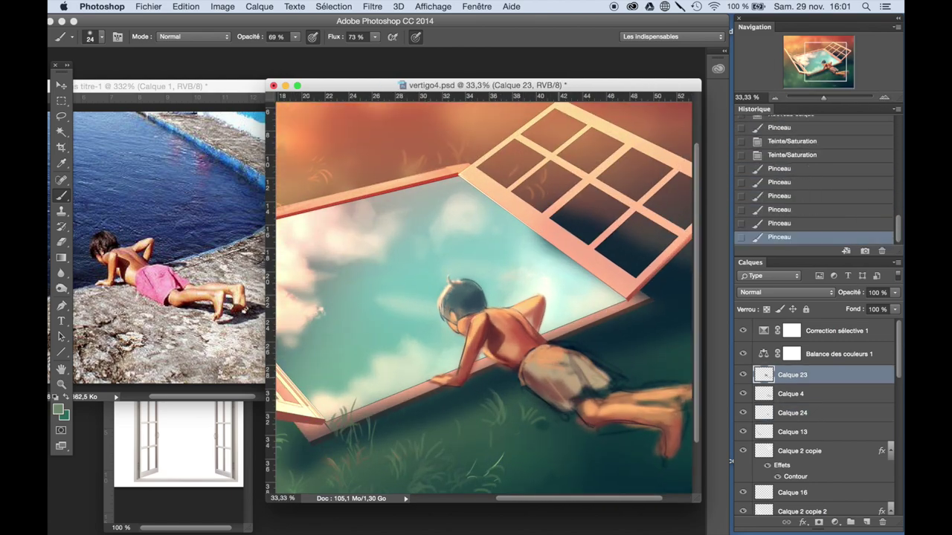
key(ctrl+minus)
key(ctrl+plus)
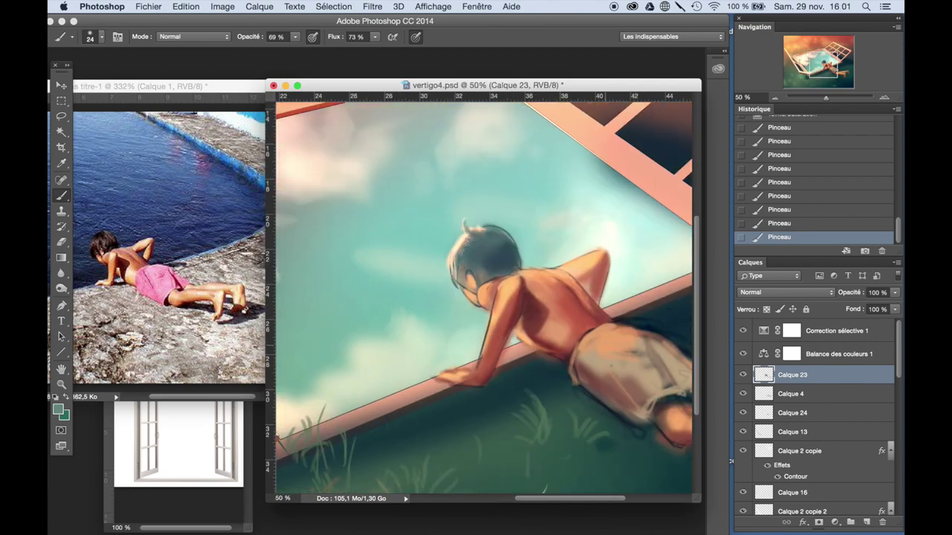
drag(516, 311, 520, 327)
key(e)
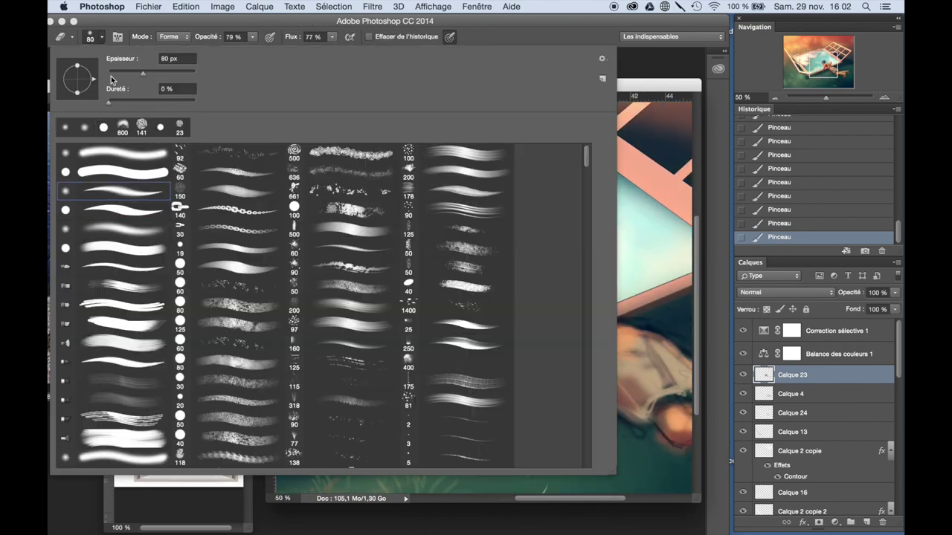
- Lasso the boy's arm and hand ready for transforming
key(ctrl+minus)
key(ctrl+plus)
key(l)
drag(438, 390, 523, 418)
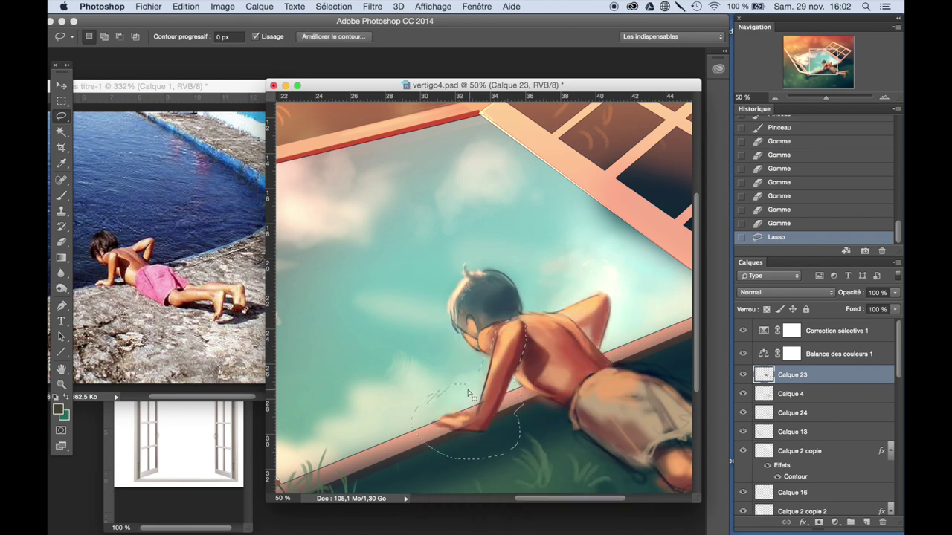
key(ctrl+t)
key(ctrl+minus)
key(ctrl+minus)
key(v)
key(Return)
- Rotate and slightly shrink the selected arm with Free Transform, commit and deselect
key(ctrl+t)
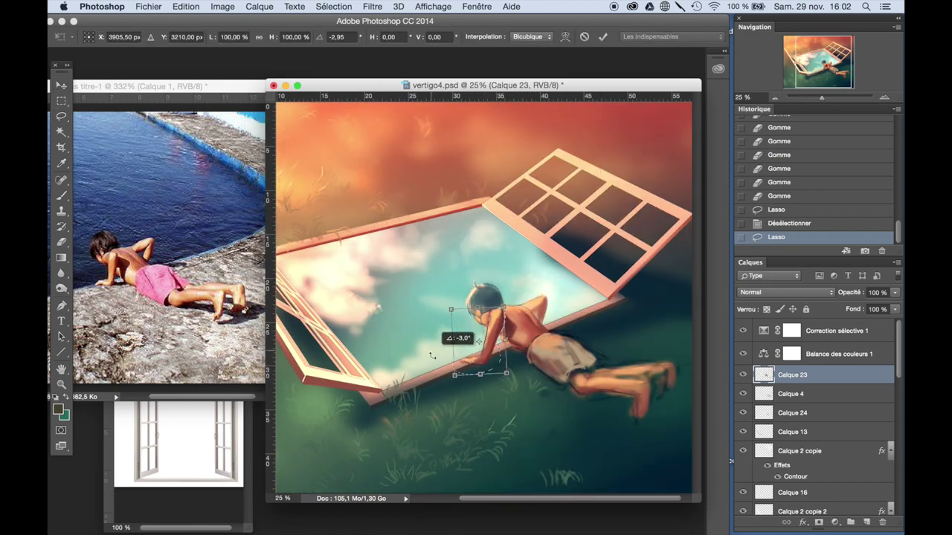
drag(513, 312, 499, 327)
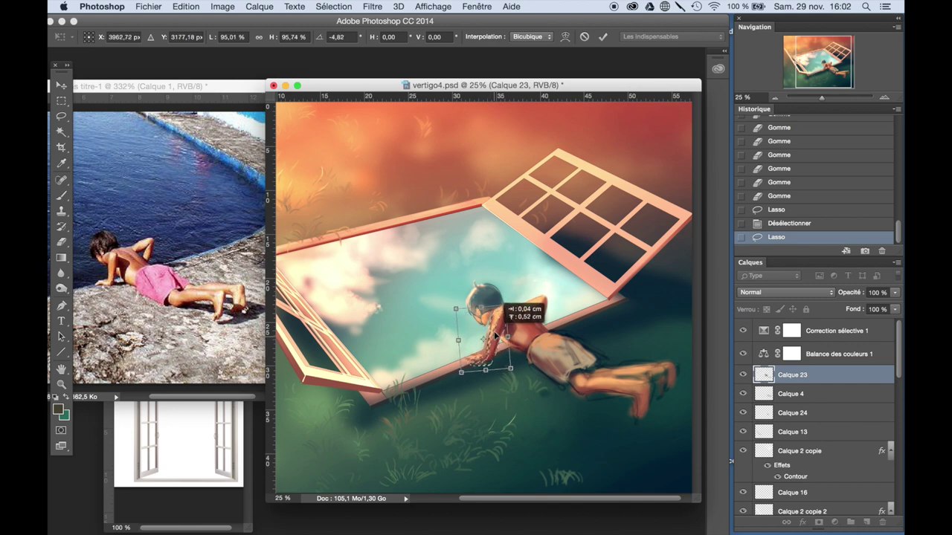
key(ctrl+plus)
drag(522, 312, 534, 304)
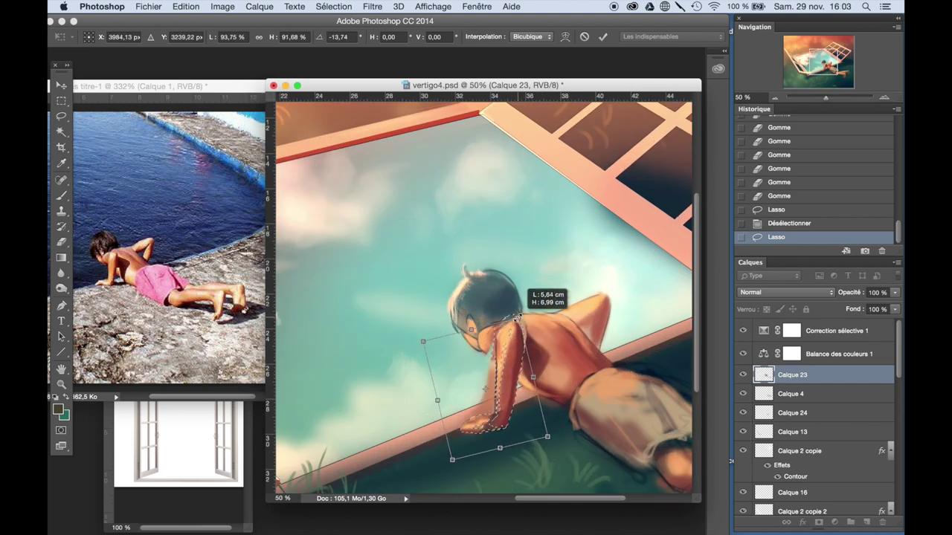
key(Return)
key(ctrl+d)
- Lasso the hand and transform it so it rests on the window frame
key(l)
right_click(445, 424)
mouse_move(465, 416)
mouse_down()
mouse_move(504, 421)
mouse_move(476, 411)
mouse_up()
click(479, 425)
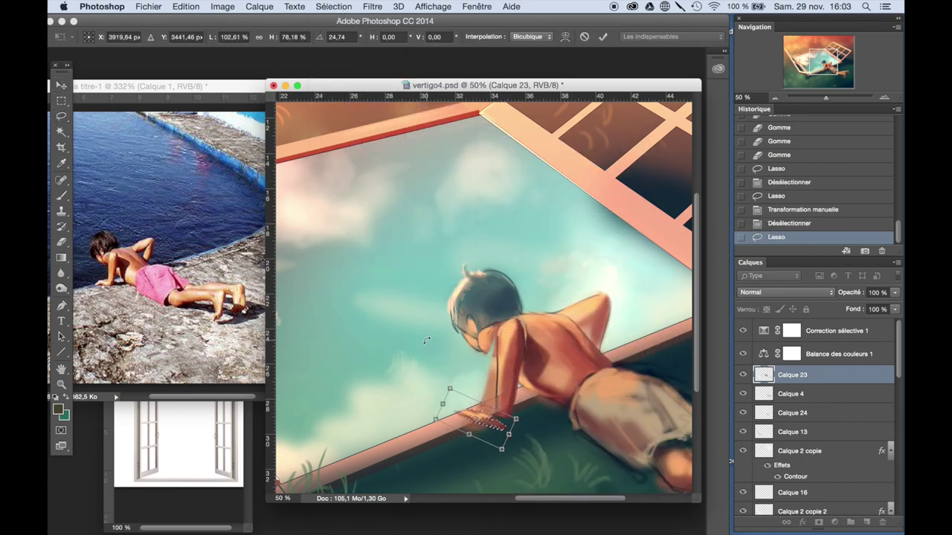
key(v)
click(425, 193)
right_click(470, 437)
key(Escape)
scroll(470, 438, left, 2)
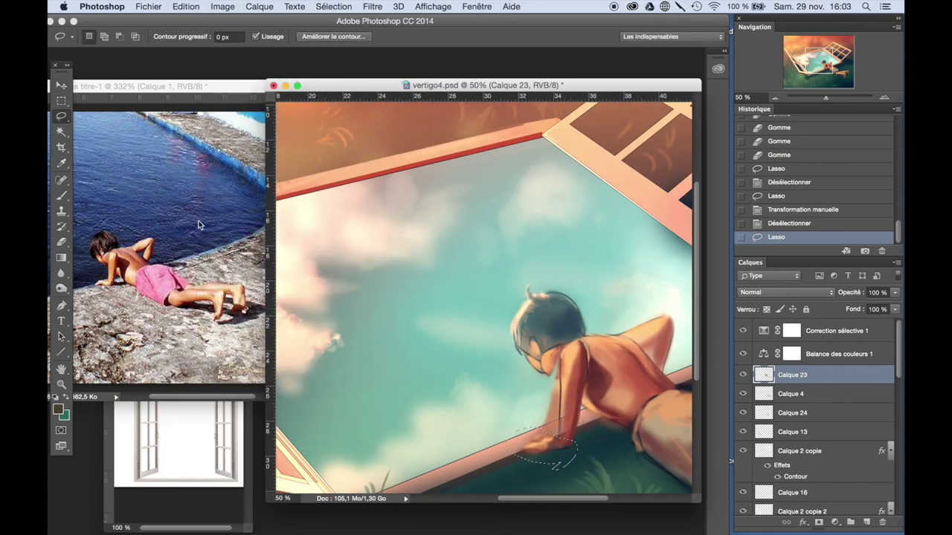
key(ctrl+t)
key(Return)
key(l)
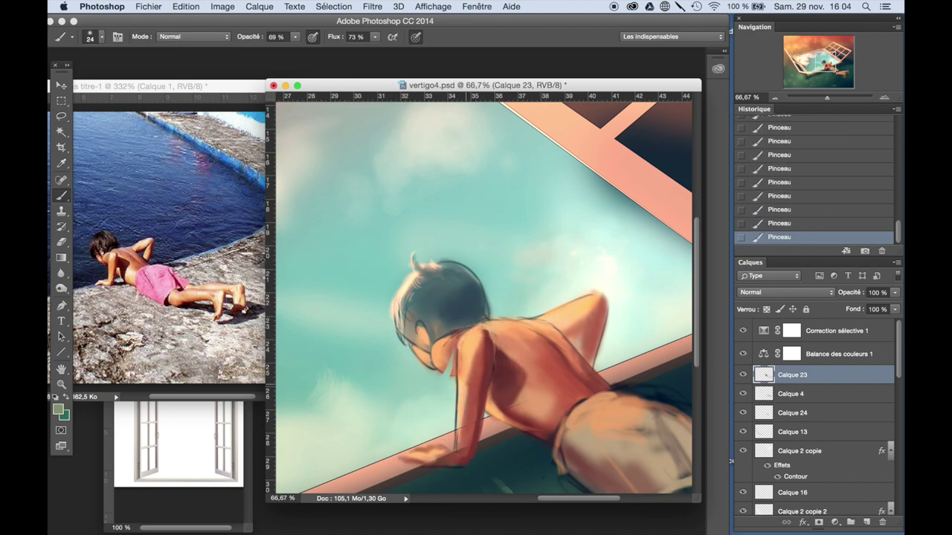
- Check the whole painting, close the brush presets and zoom to 50% on the boy
key(ctrl+0)
key(ctrl+1)
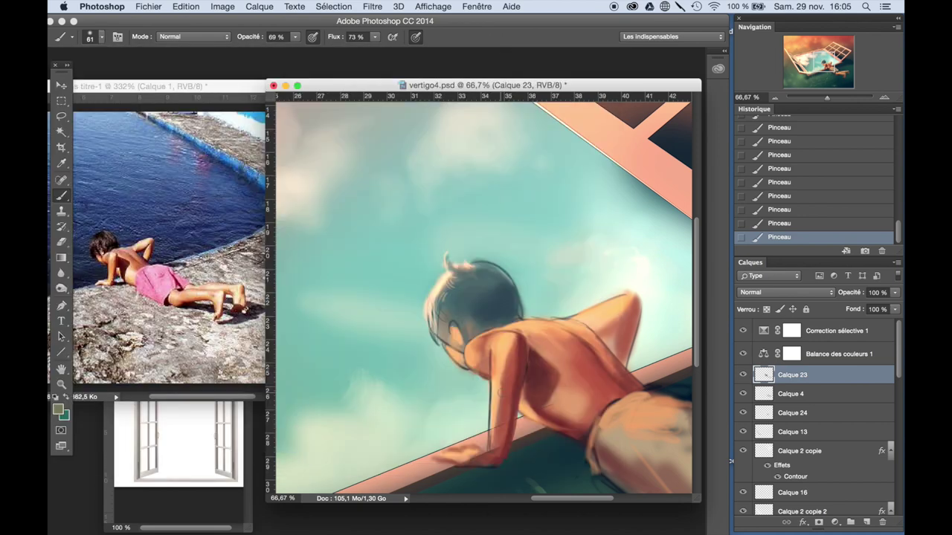
click(774, 97)
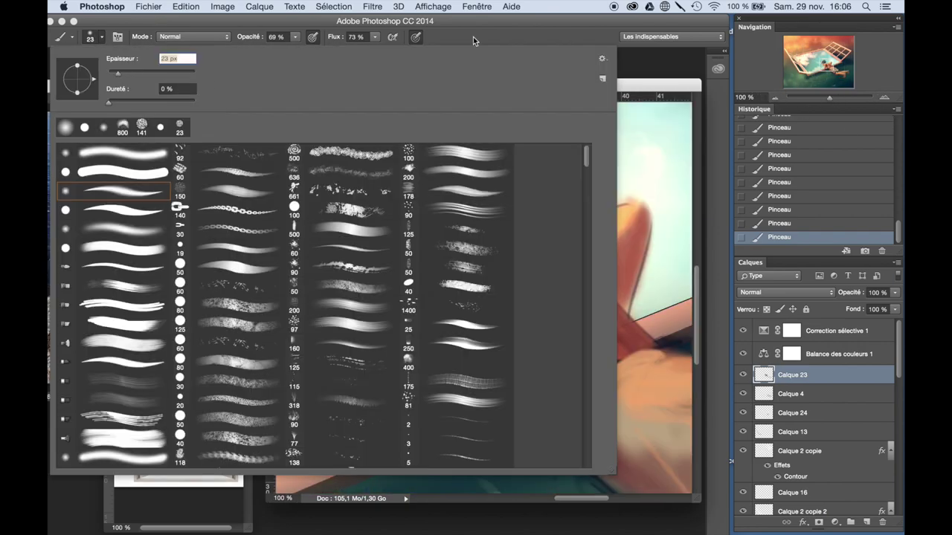
click(474, 40)
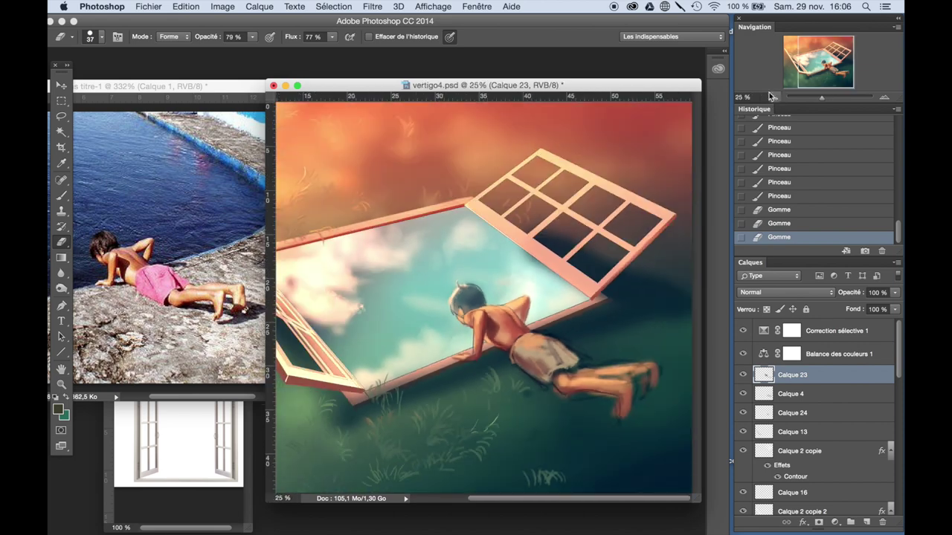
key(ctrl+plus)
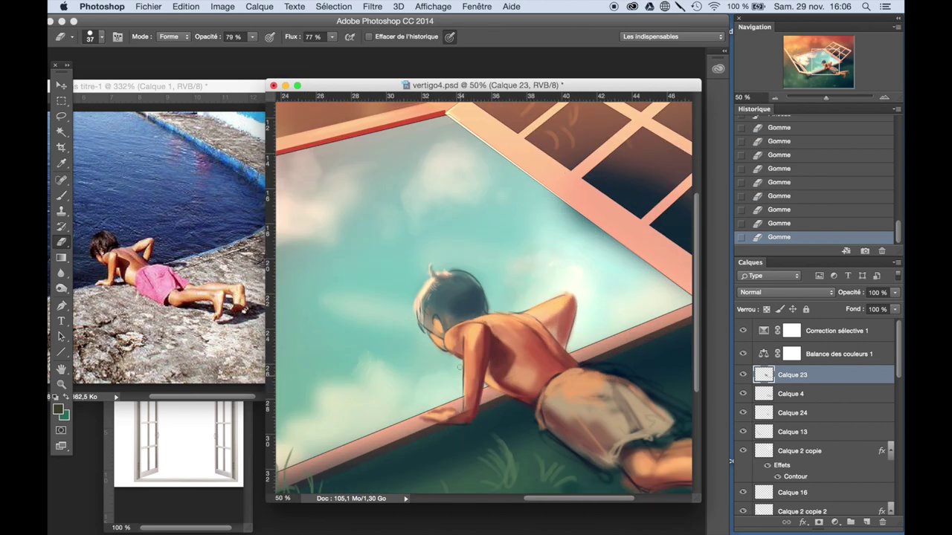
- Pick a light green paint colour and switch to the Eraser to touch up the boy
key(b)
alt+click(460, 329)
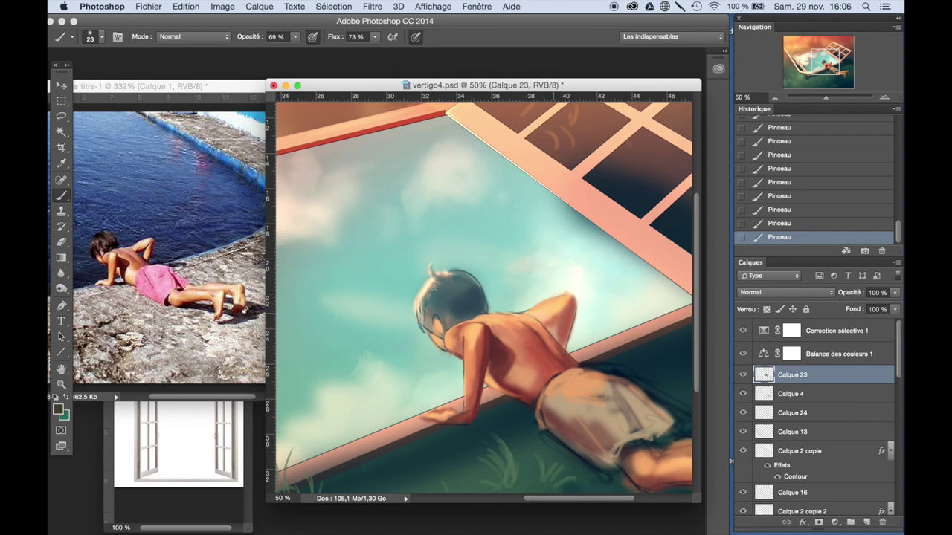
key(ctrl+minus)
key(ctrl+minus)
key(ctrl+minus)
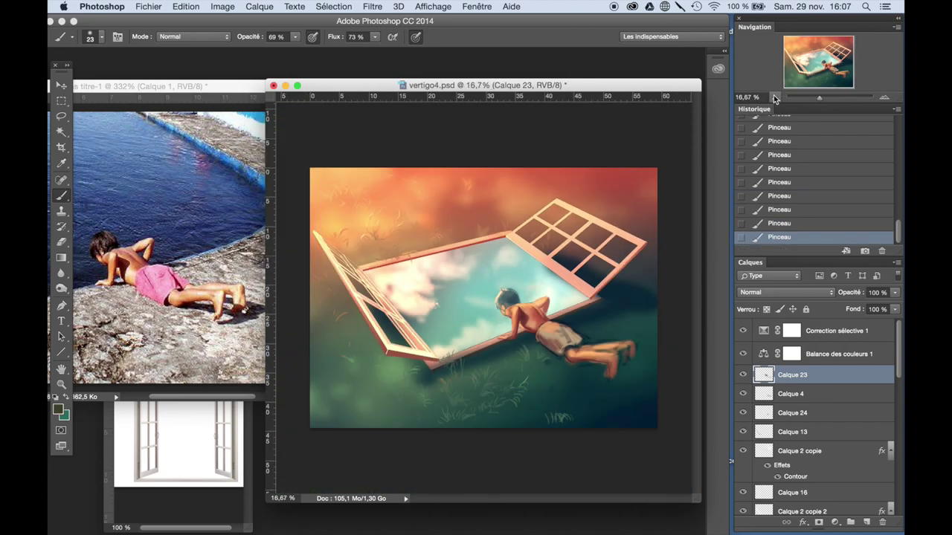
key(ctrl+plus)
key(ctrl+plus)
click(59, 243)
key(ctrl+plus)
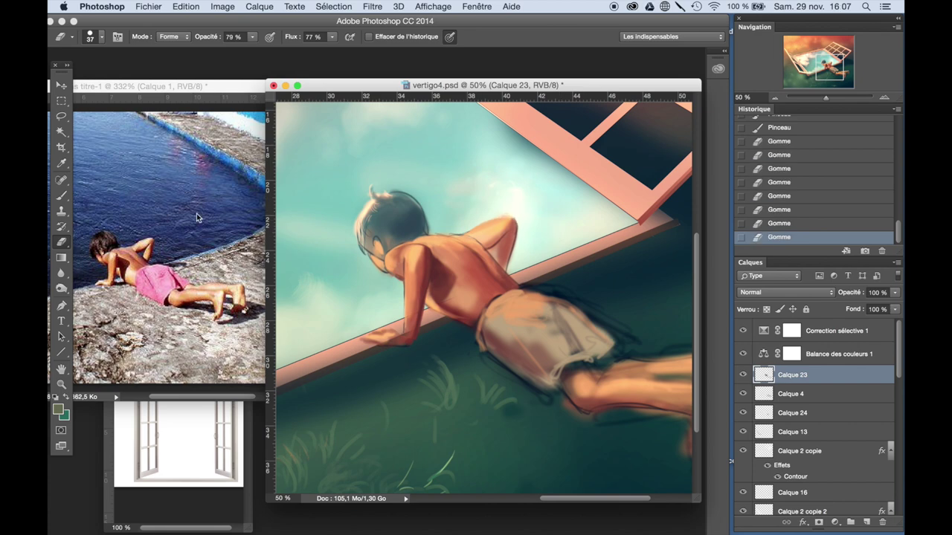
click(774, 98)
click(774, 97)
click(774, 97)
key(ctrl+plus)
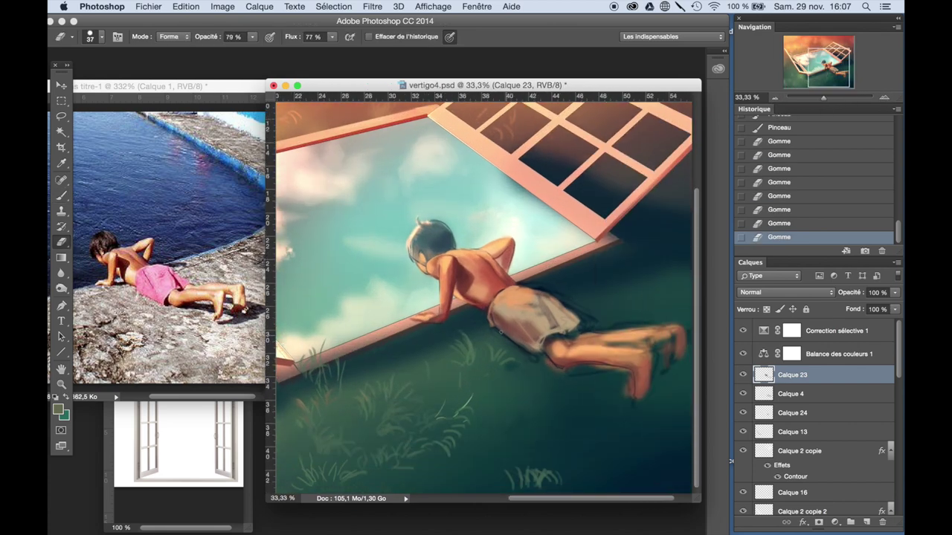
- Back on Calque 23, paint a small brush stroke near the boy's shorts
key(alt+bracketleft)
key(alt+bracketleft)
key(alt+bracketright)
key(alt+bracketright)
key(b)
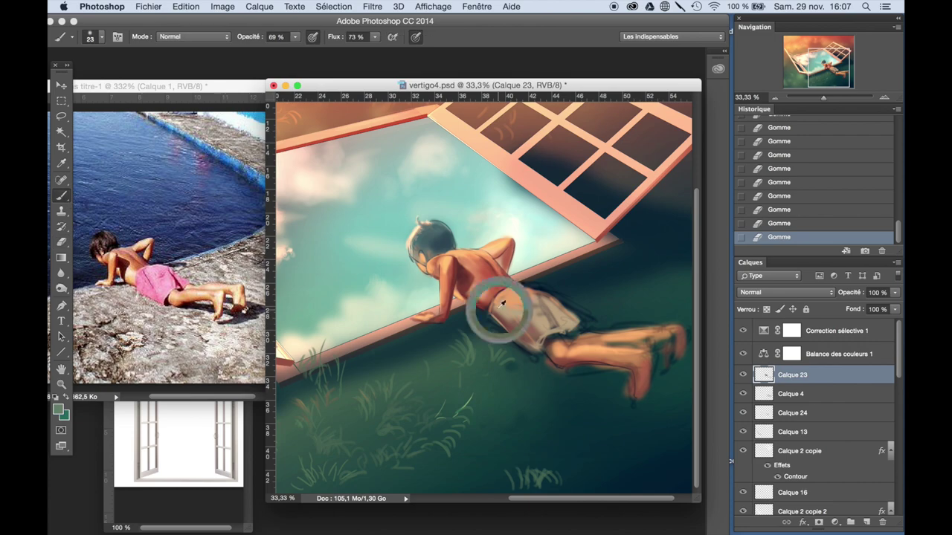
drag(501, 315, 495, 330)
key(ctrl+minus)
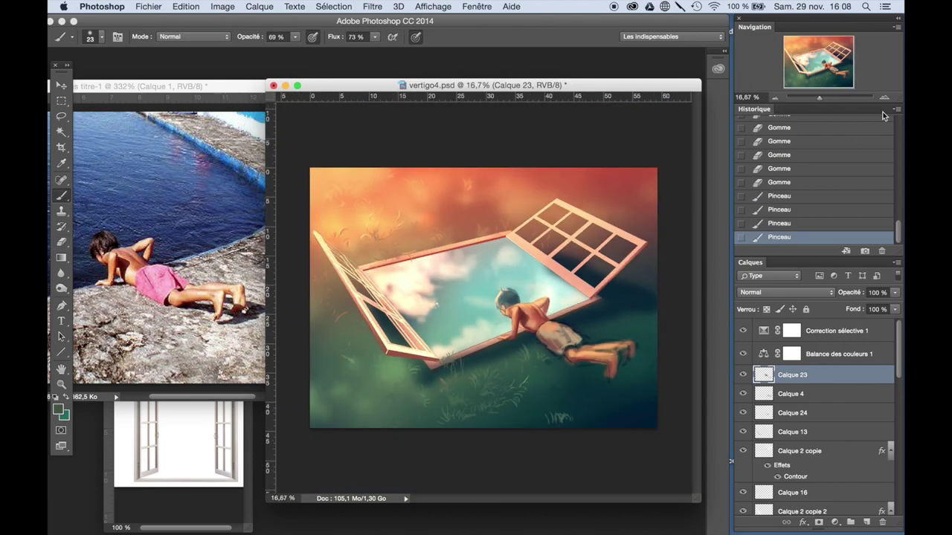
key(ctrl+plus)
scroll(901, 405, down, 5)
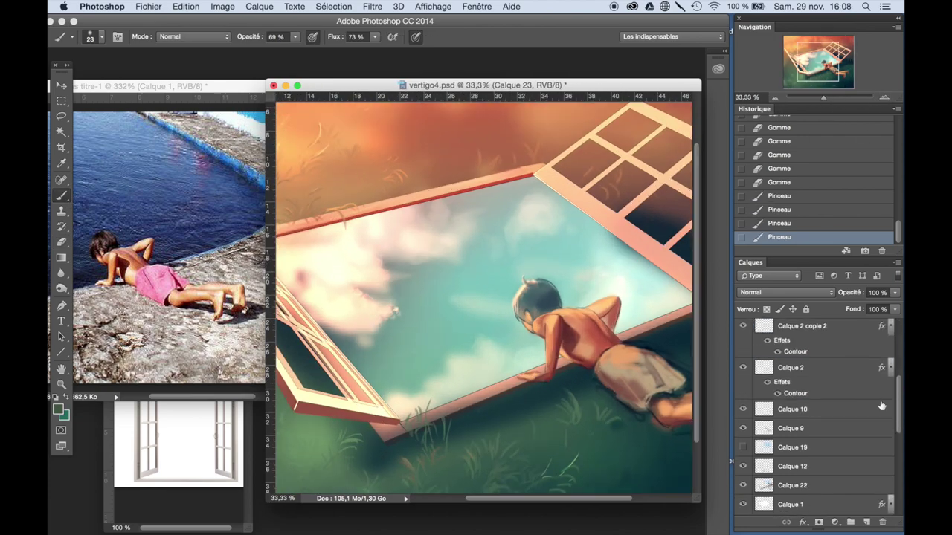
- Move Calque 22 down the layer stack below Calques 1, 8 and 7
drag(792, 485, 845, 450)
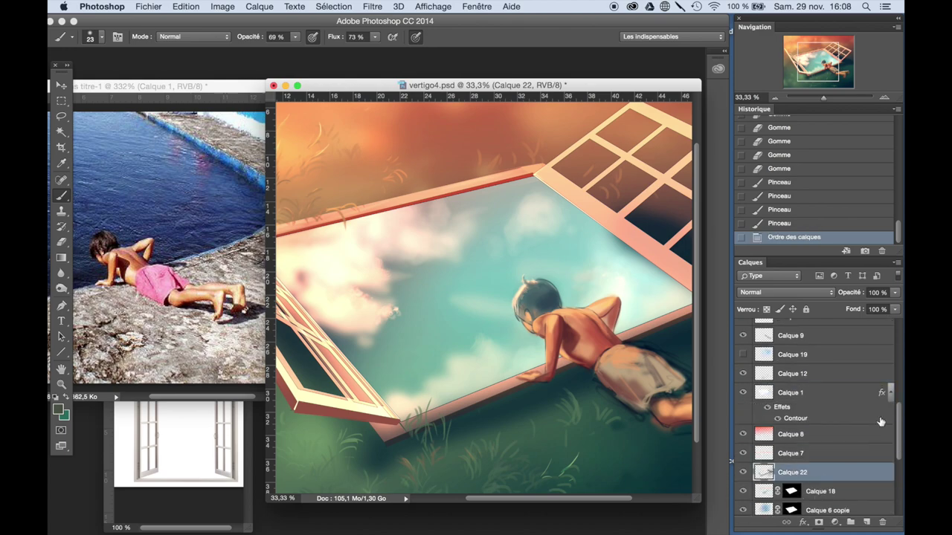
drag(792, 472, 818, 513)
key(ctrl+minus)
drag(792, 472, 818, 513)
key(ctrl+minus)
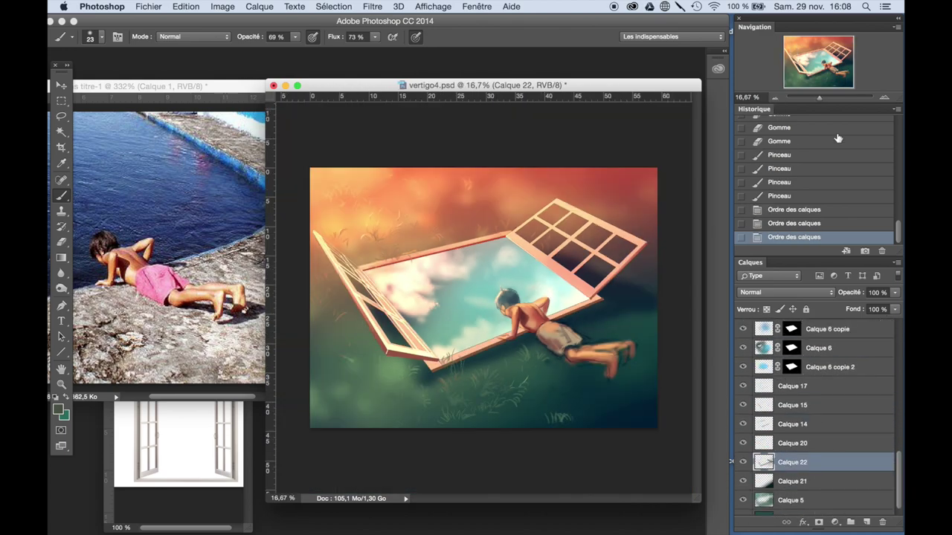
key(ctrl+plus)
- Add a new layer above Calque 17 and paint a soft 289 stroke over the upper-right window
click(791, 386)
key(ctrl+shift+n)
key(Return)
click(101, 36)
text(289)
key(Return)
drag(494, 160, 661, 286)
key(ctrl+z)
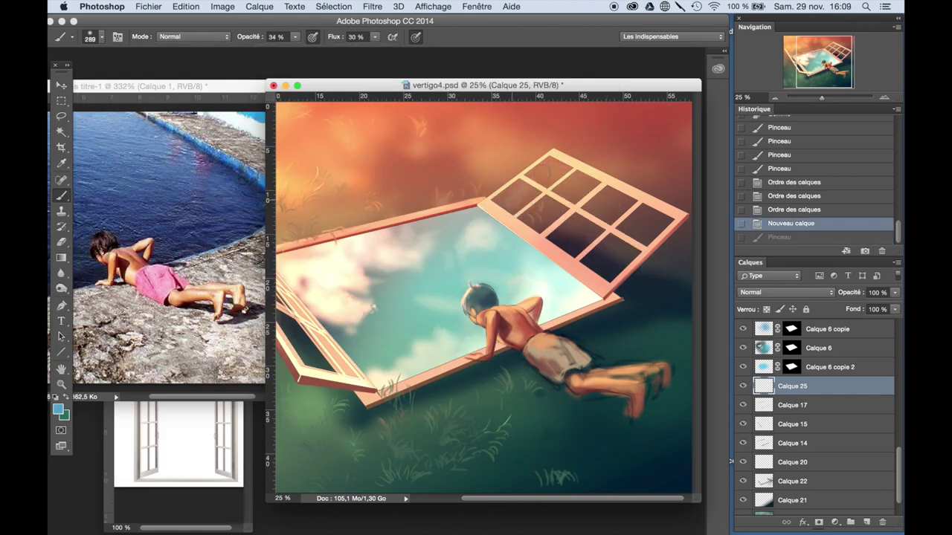
drag(494, 162, 658, 282)
key(ctrl+minus)
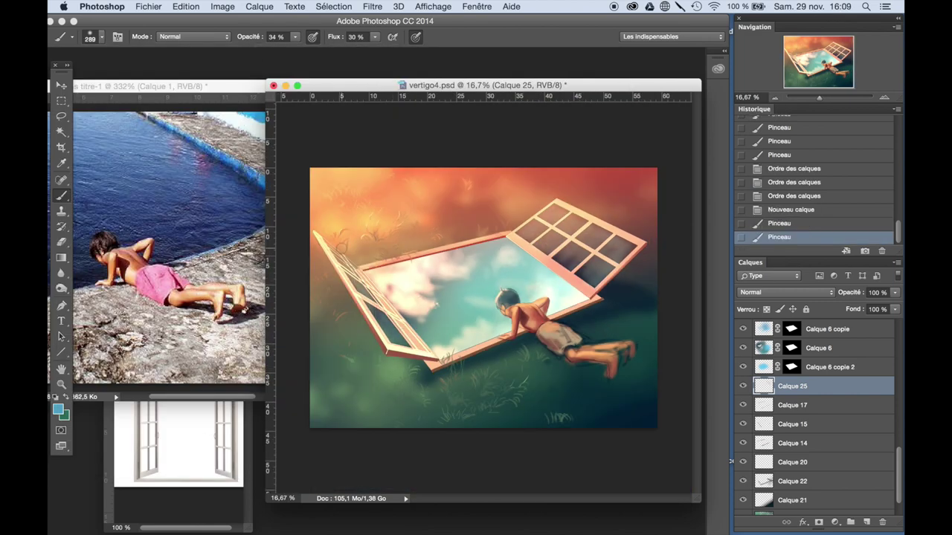
key(ctrl+plus)
key(ctrl+plus)
- Erase a small part of Calque 12 and mirror the canvas horizontally
click(792, 396)
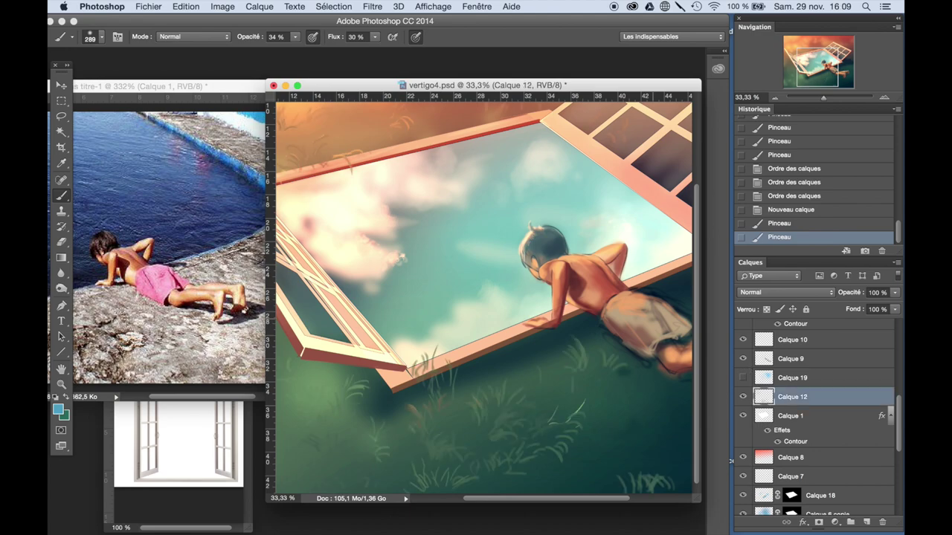
key(e)
click(419, 365)
click(773, 98)
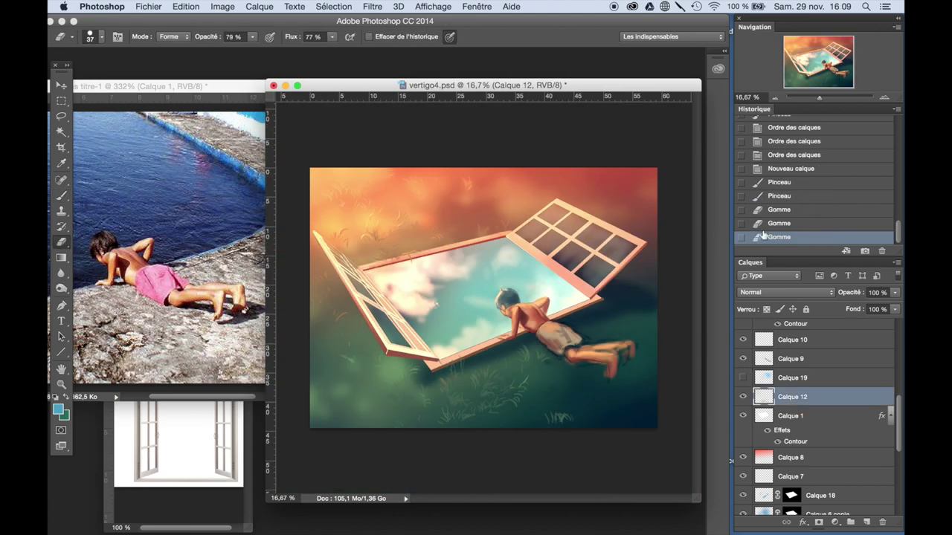
key(ctrl+shift+h)
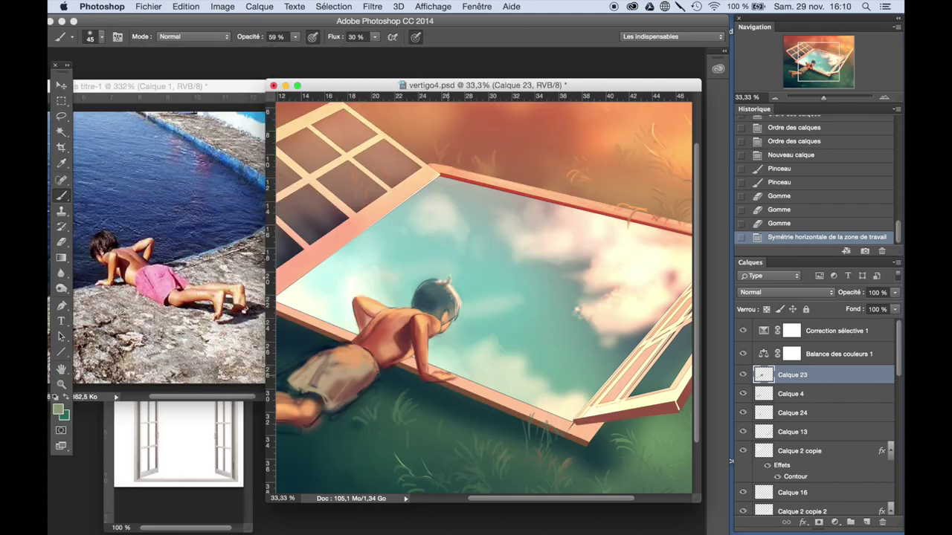
- In Correction sélective 1, set the Noirs range's Jaune to +20
click(774, 97)
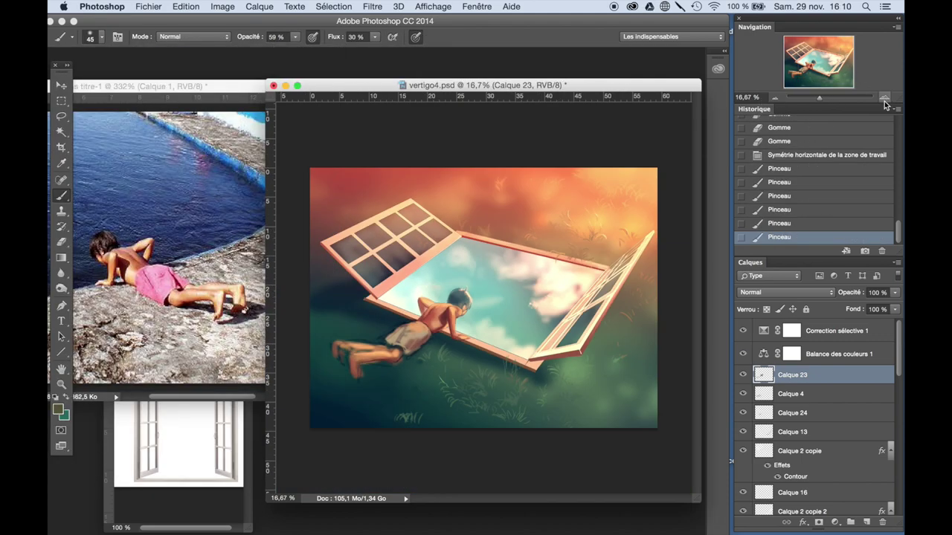
click(884, 97)
double_click(763, 330)
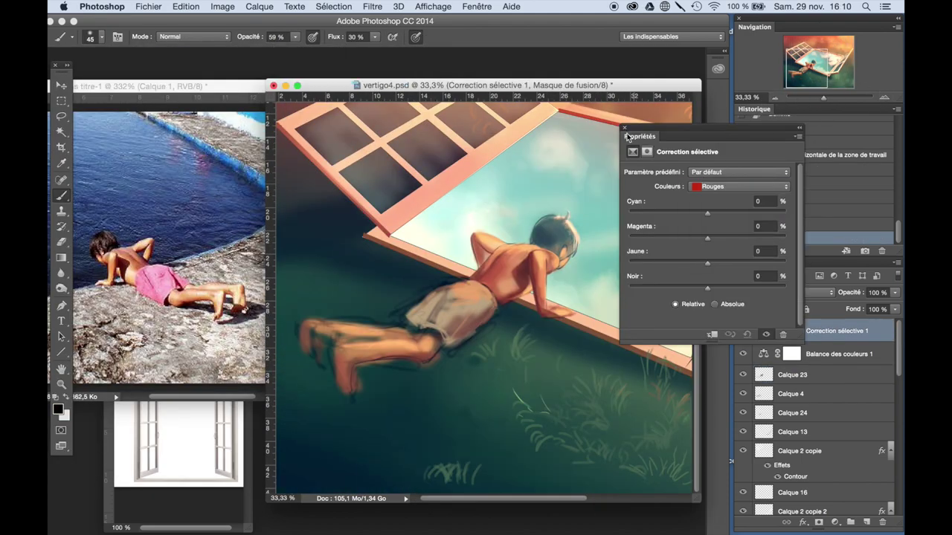
click(773, 98)
drag(707, 287, 749, 288)
click(740, 187)
click(714, 264)
mouse_move(707, 262)
mouse_down()
mouse_move(690, 263)
mouse_move(707, 262)
mouse_up()
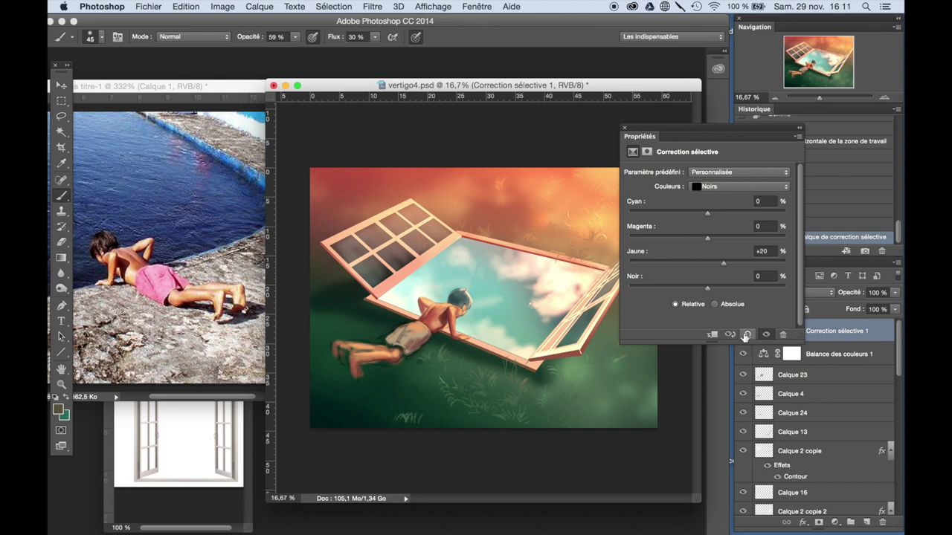
mouse_move(708, 238)
mouse_down()
mouse_move(691, 238)
mouse_move(726, 262)
mouse_up()
click(748, 335)
- Add a Luminosité/Contraste adjustment layer with brightness 0 and contrast 9
key(ctrl+plus)
key(ctrl+plus)
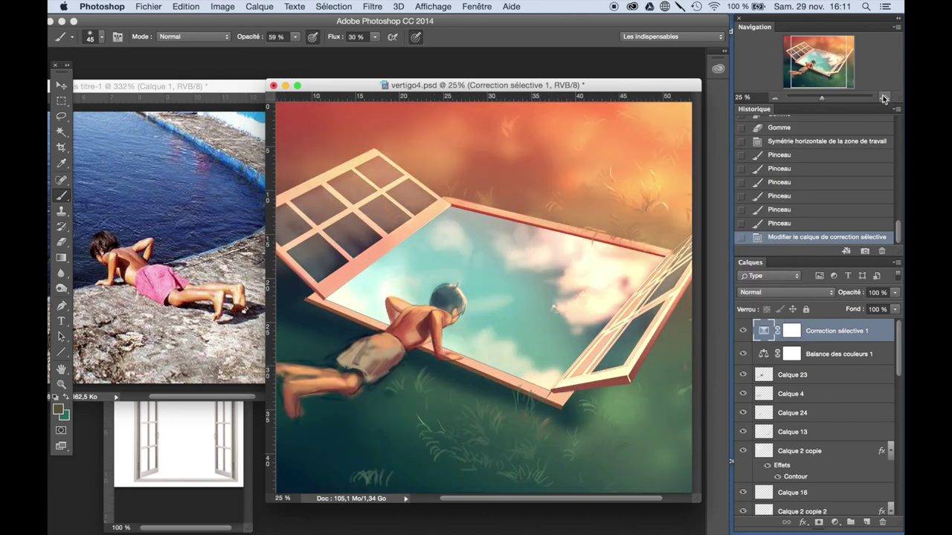
scroll(817, 416, down, 5)
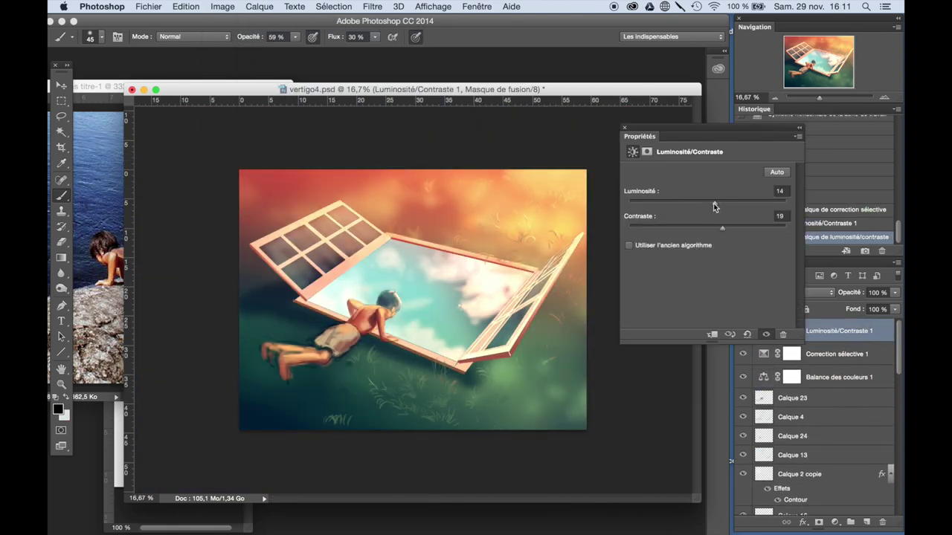
click(747, 334)
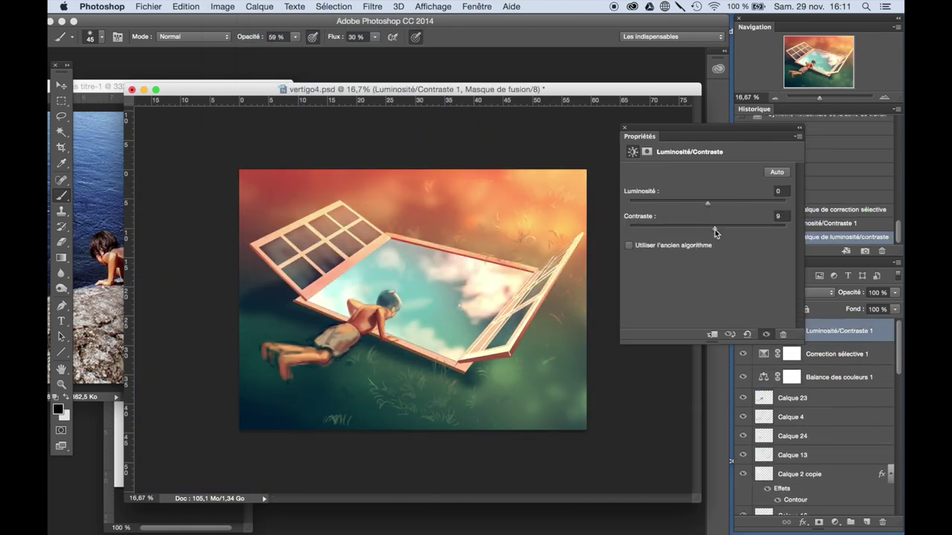
key(super+plus)
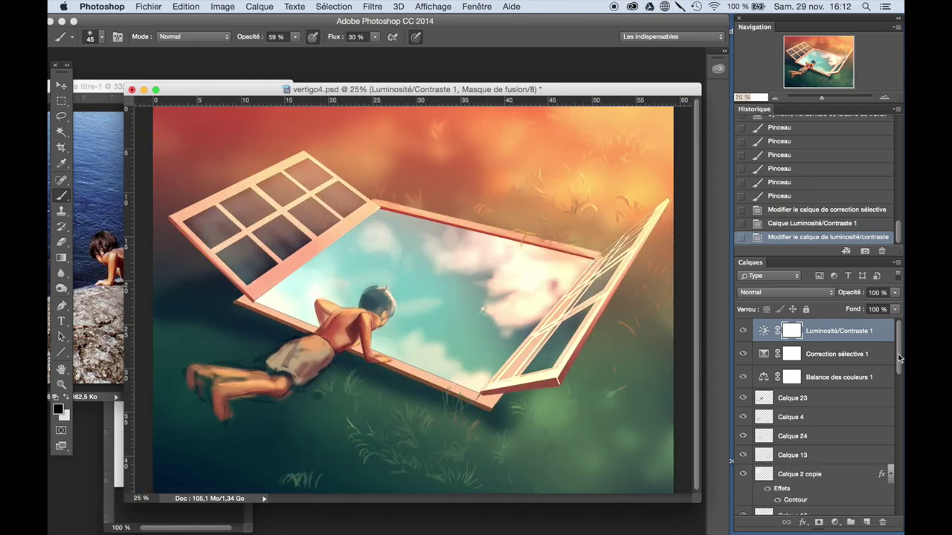
scroll(894, 370, down, 5)
drag(796, 348, 801, 372)
- Move Calque 9 up the stack, then erase and repaint the boy's hair
key(ctrl+bracketright)
key(ctrl+bracketright)
key(ctrl+bracketright)
key(e)
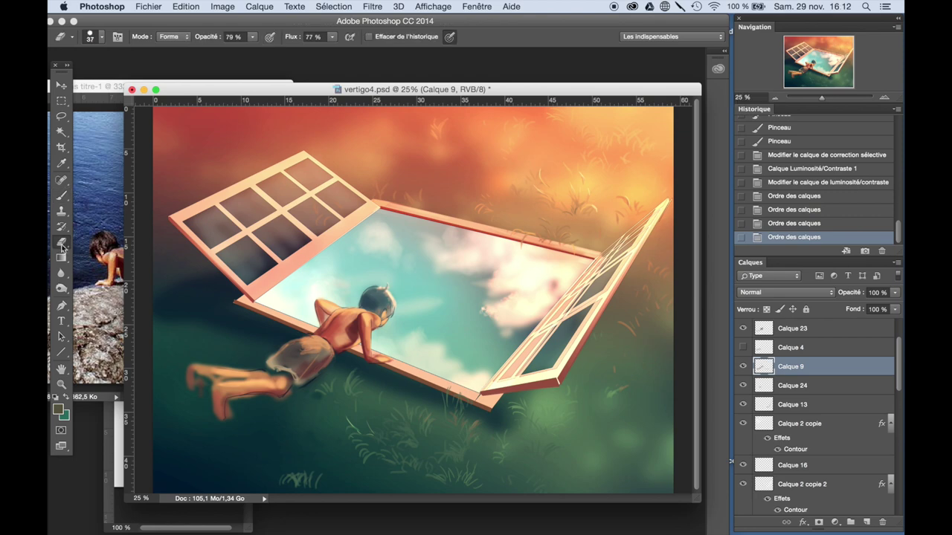
key(b)
drag(372, 294, 387, 312)
drag(376, 299, 389, 316)
- Merge Calque 24 down into Calque 9
key(ctrl+e)
click(779, 223)
key(ctrl+bracketleft)
key(ctrl+e)
key(ctrl+minus)
key(ctrl+plus)
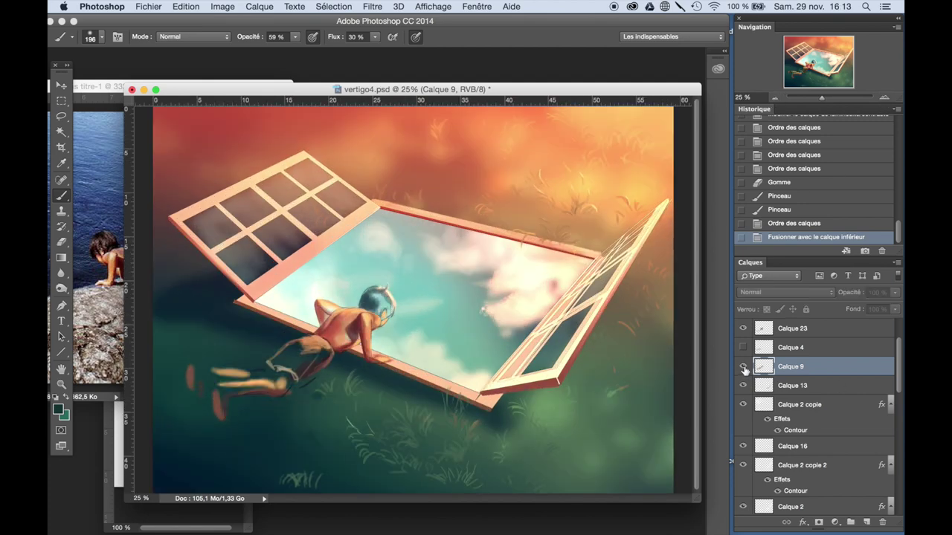
drag(898, 368, 896, 487)
- Paint several brush strokes on Calque 22 around the boy's legs
click(792, 448)
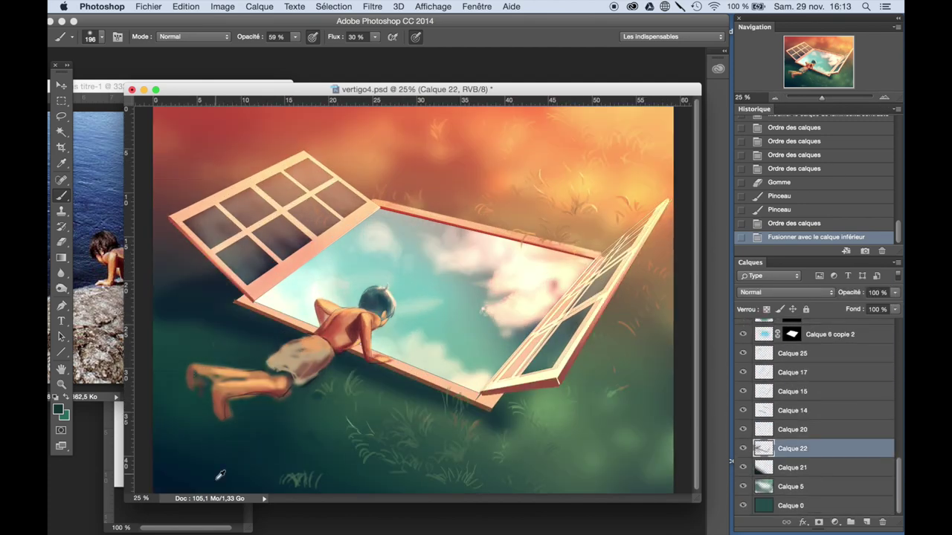
drag(275, 395, 194, 424)
drag(290, 348, 247, 384)
drag(263, 340, 162, 417)
key(ctrl+minus)
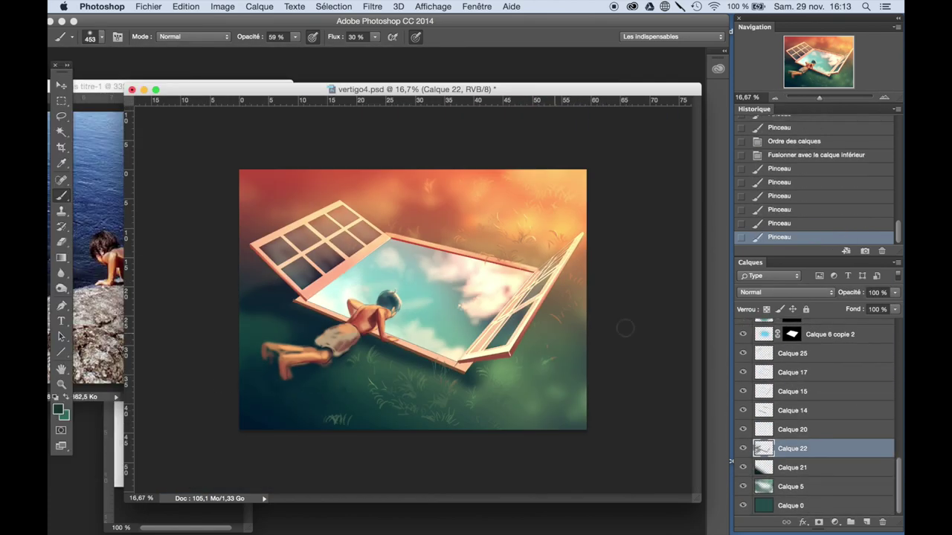
key(ctrl+plus)
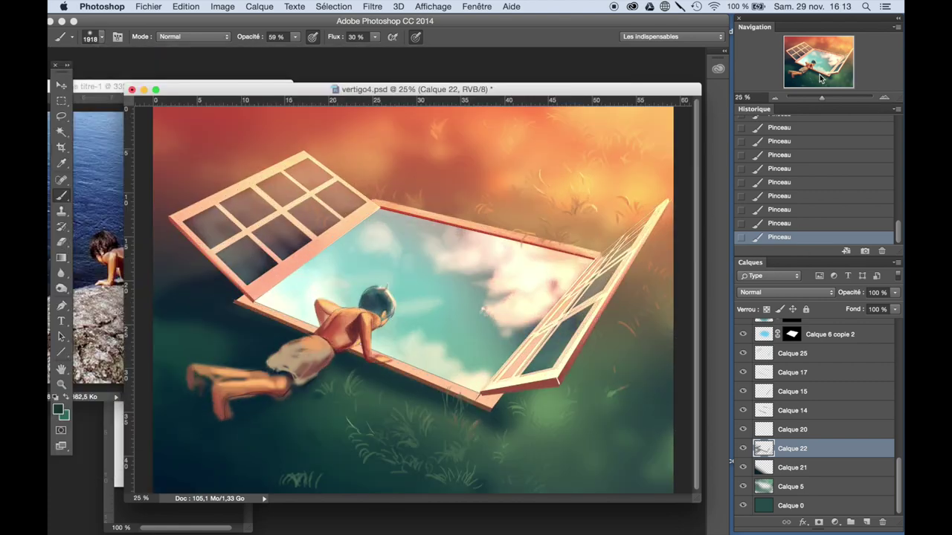
scroll(887, 396, up, 5)
scroll(887, 396, up, 5)
scroll(899, 375, down, 5)
click(792, 447)
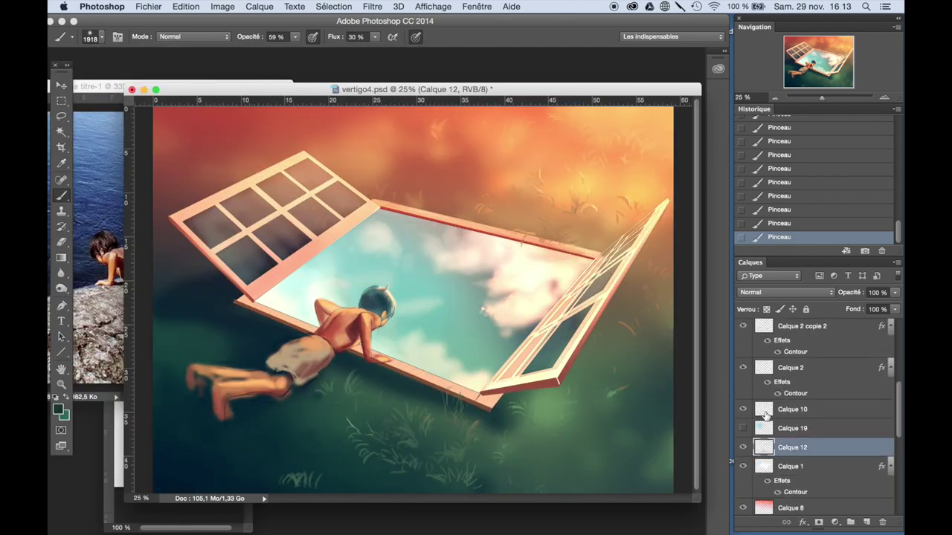
- Raise brush opacity to 86% and brush size to 50, framing the boy and grass
key(ctrl+plus)
key(ctrl+plus)
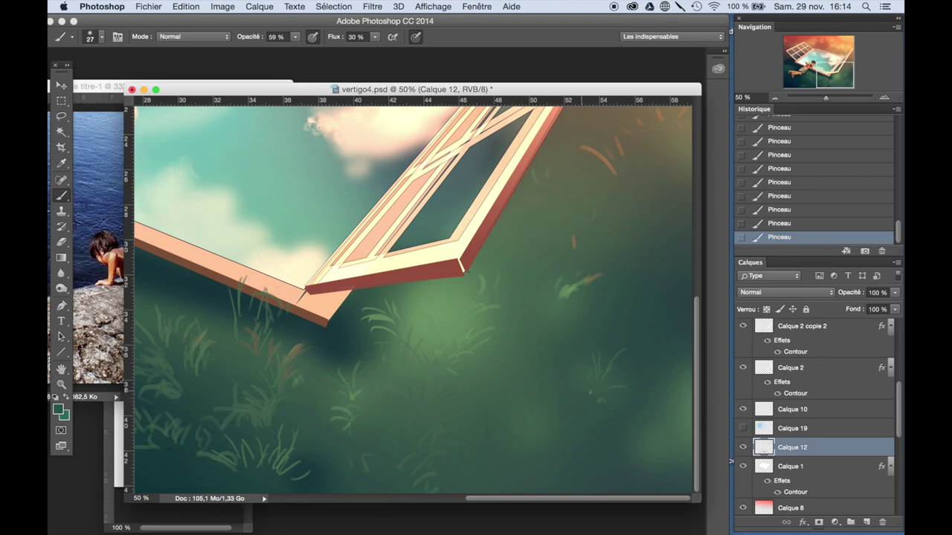
scroll(466, 312, left, 5)
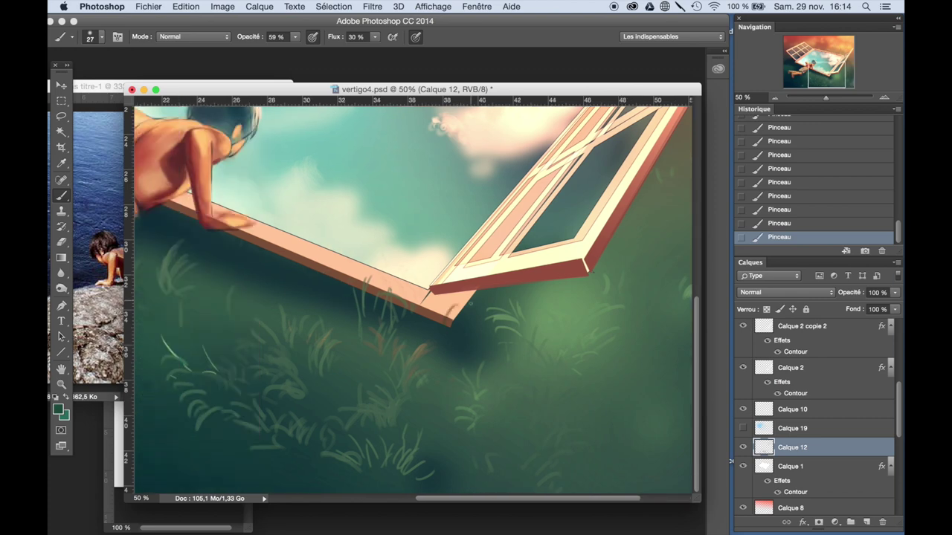
drag(295, 37, 316, 53)
key(ctrl+0)
key(ctrl+plus)
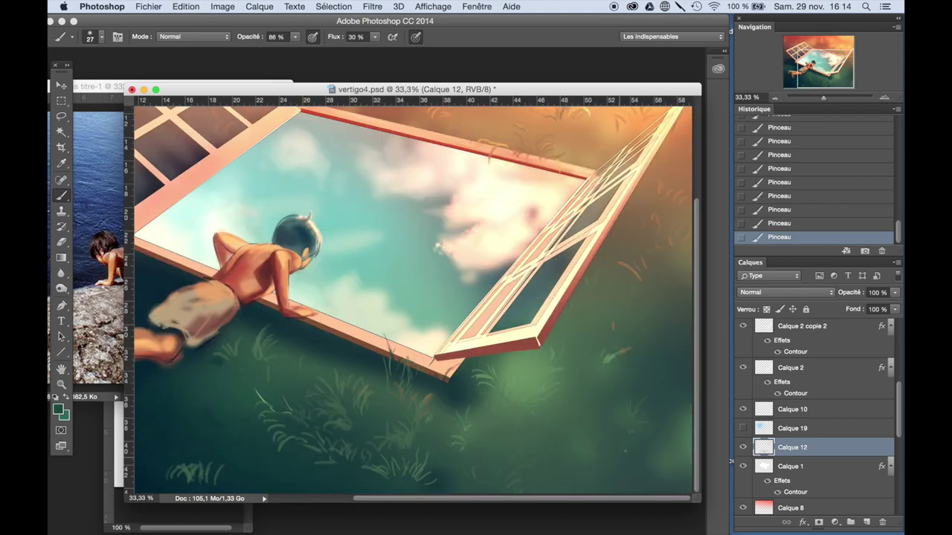
key(bracketright)
key(bracketright)
key(bracketright)
drag(832, 74, 818, 97)
- Set brush opacity 67% and flow 79%, then paint darker grass at bottom left
key(6)
key(7)
key(shift+7)
key(shift+9)
drag(297, 480, 346, 467)
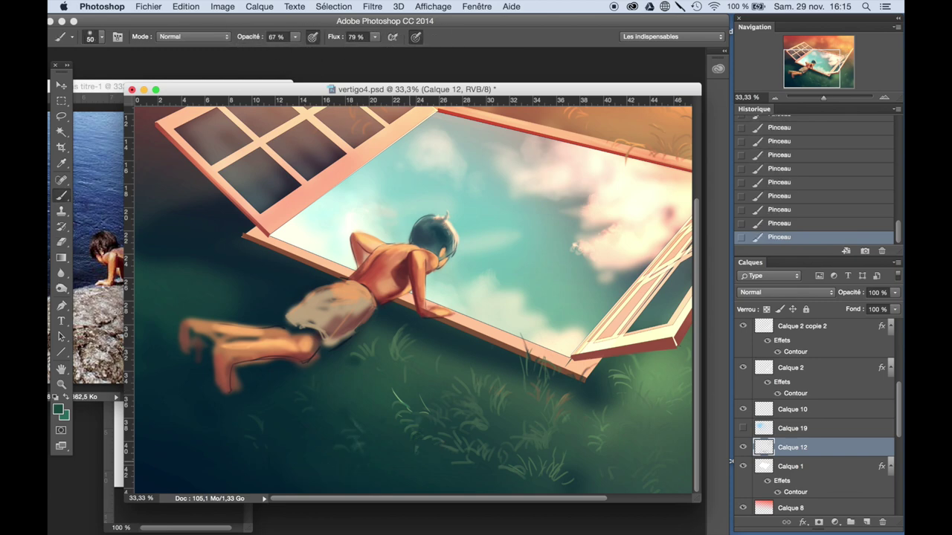
- Review the whole artwork and undo the last two grass strokes
click(357, 352)
key(ctrl+minus)
key(ctrl+minus)
click(883, 98)
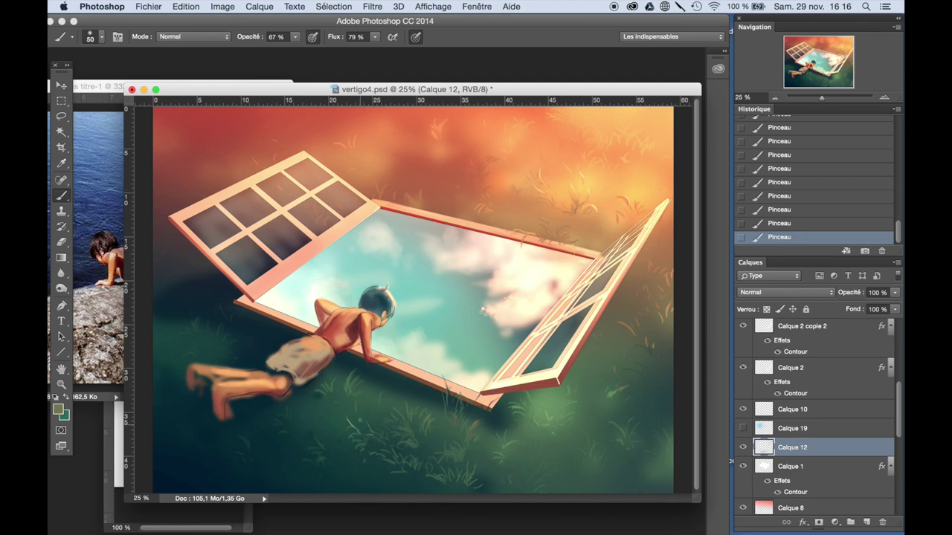
key(ctrl+plus)
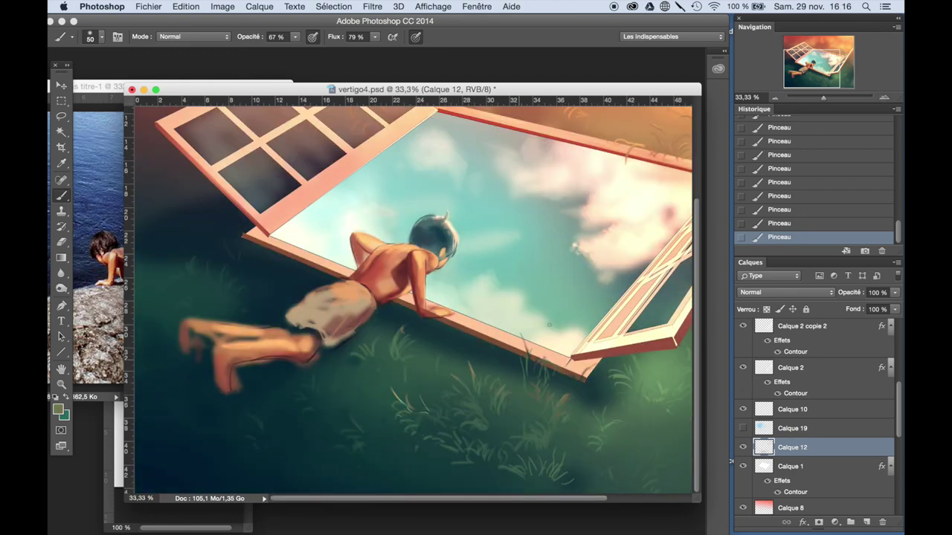
key(ctrl+minus)
key(ctrl+minus)
click(882, 99)
key(ctrl+alt+z)
key(ctrl+alt+z)
click(101, 36)
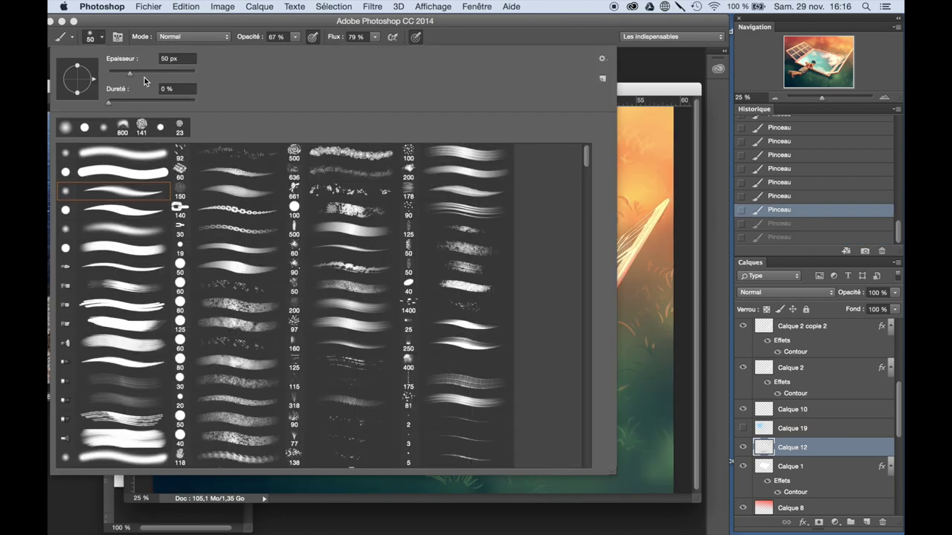
- Select Calque 21 and toggle a layer's visibility off and on to compare
scroll(747, 407, down, 5)
click(818, 467)
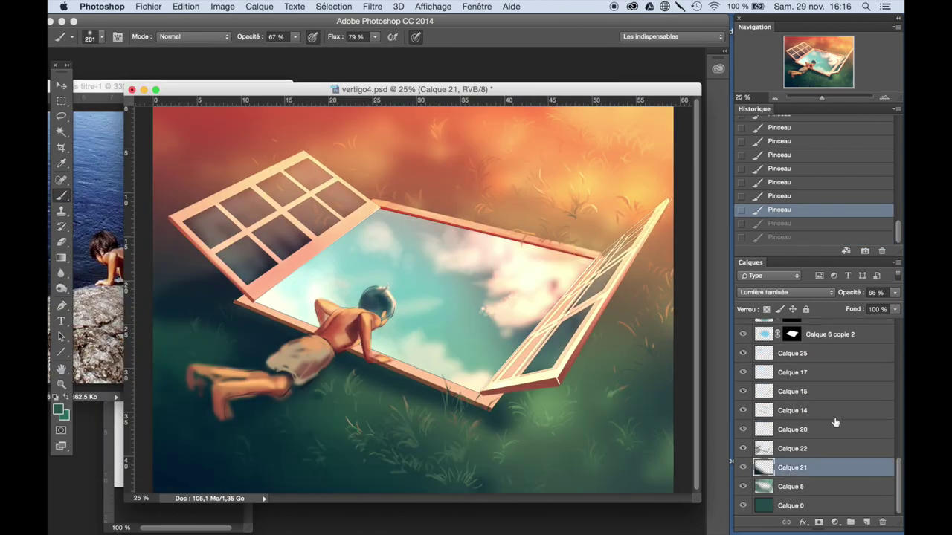
mouse_move(897, 487)
mouse_down()
mouse_move(896, 422)
mouse_move(901, 508)
mouse_up()
click(739, 440)
click(739, 439)
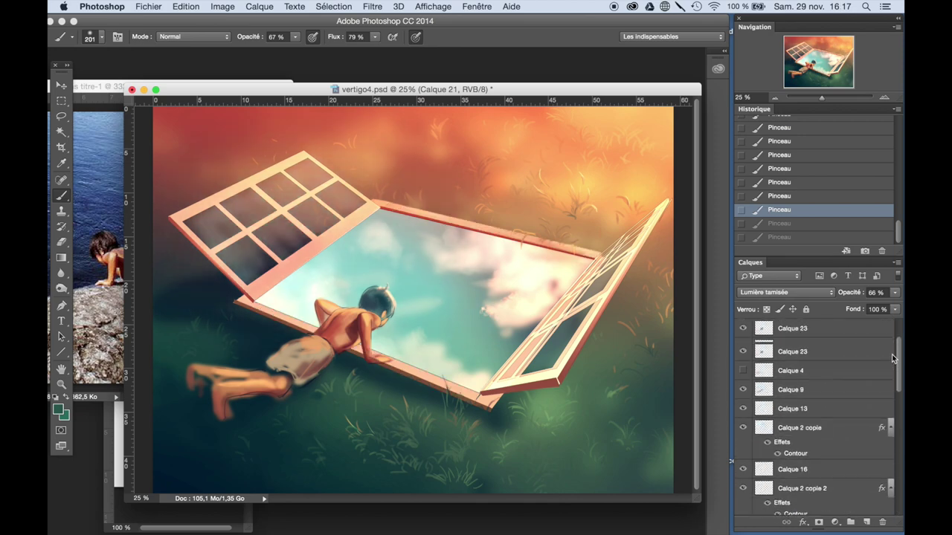
- On Calque 22, paint a size-330 soft stroke at 40% opacity, 49% flow over the upper-left sky
click(792, 449)
click(102, 36)
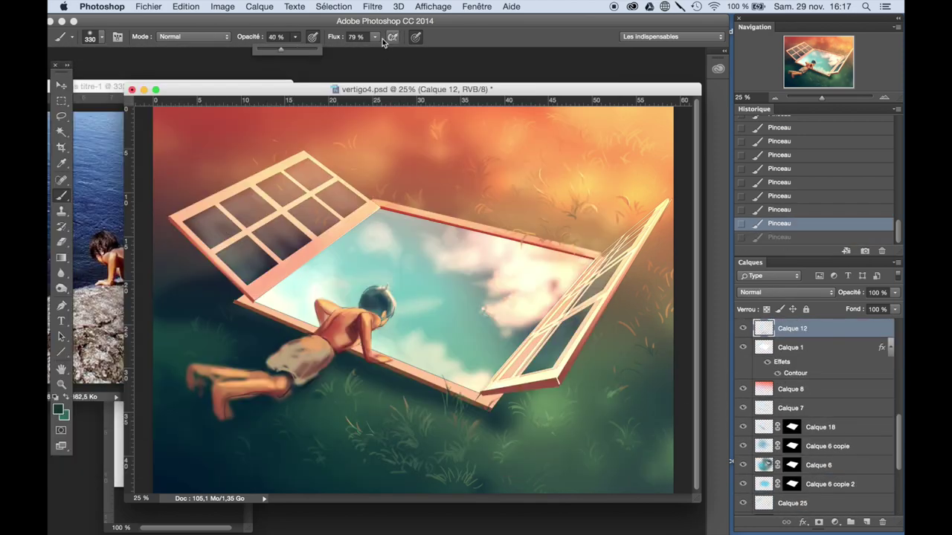
drag(352, 160, 190, 170)
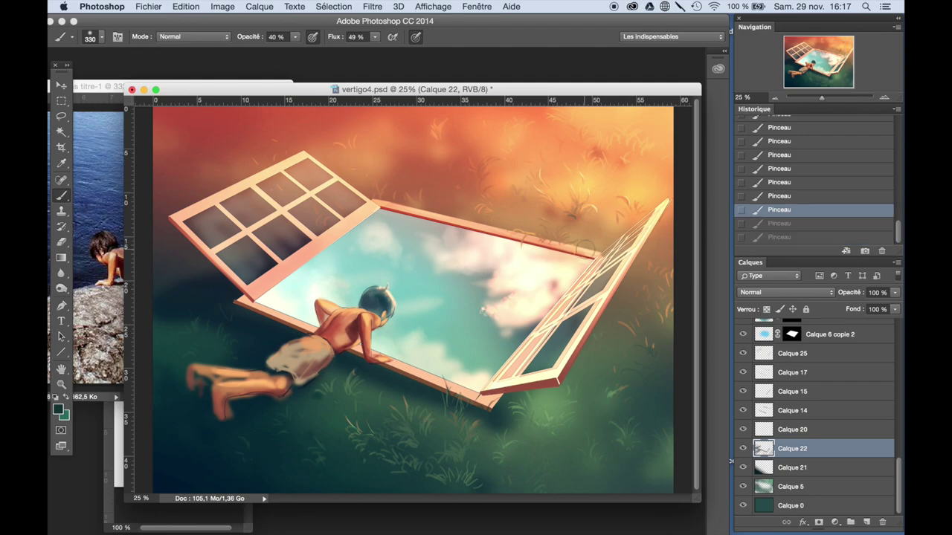
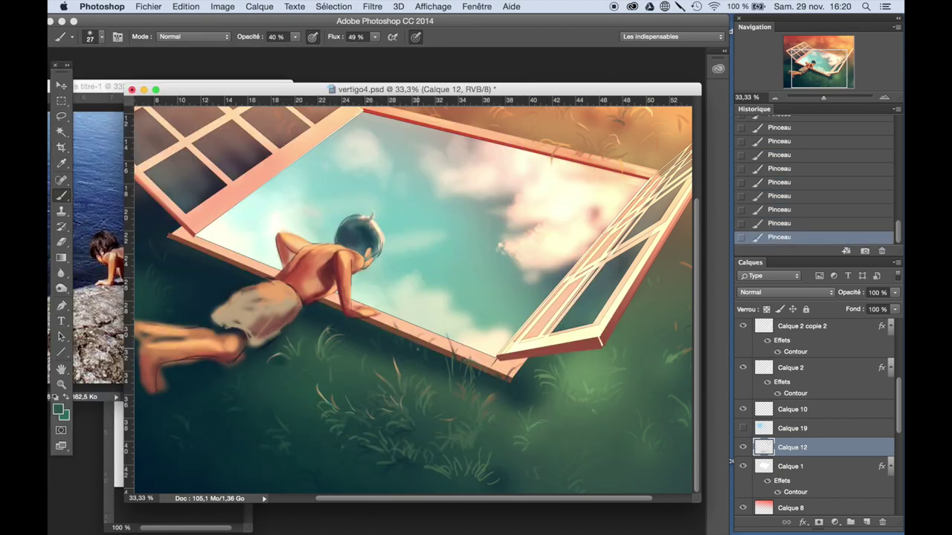
- View the painting at 25%, select Calque 25 and set the eraser flow to 68%
click(774, 97)
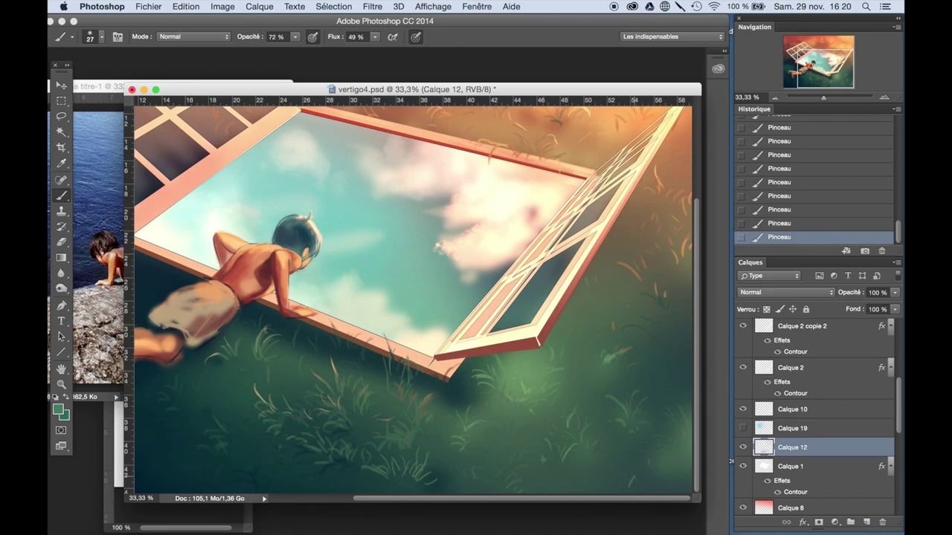
click(774, 98)
click(883, 98)
drag(899, 416, 899, 475)
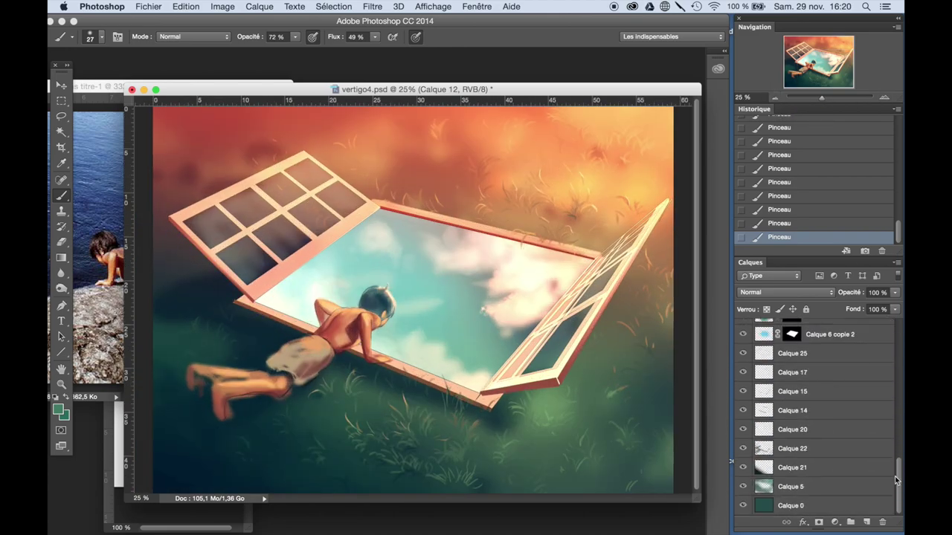
click(792, 390)
key(e)
drag(316, 51, 330, 50)
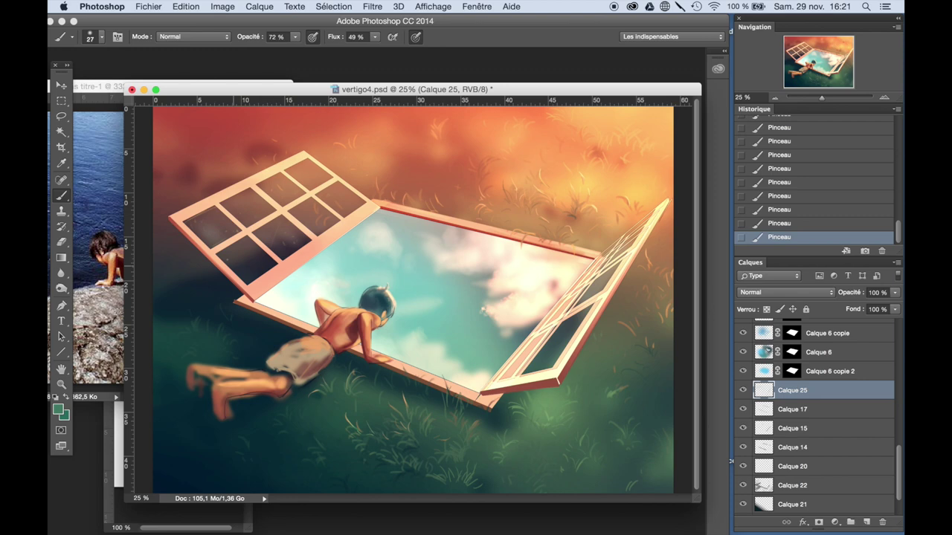
- Undo the last three brush strokes and add a new layer above Calque 18
key(ctrl+alt+z)
key(ctrl+alt+z)
key(ctrl+alt+z)
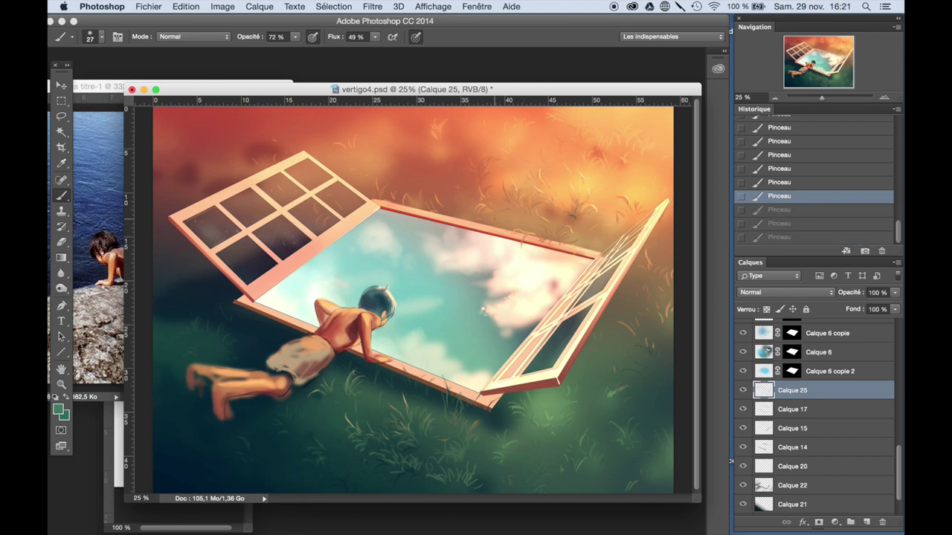
key(ctrl+shift+alt+n)
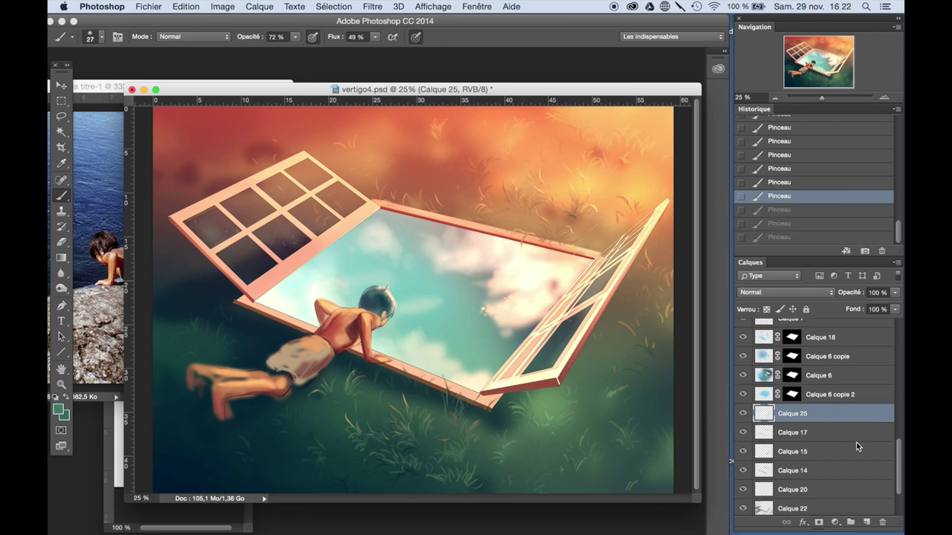
drag(792, 379, 751, 355)
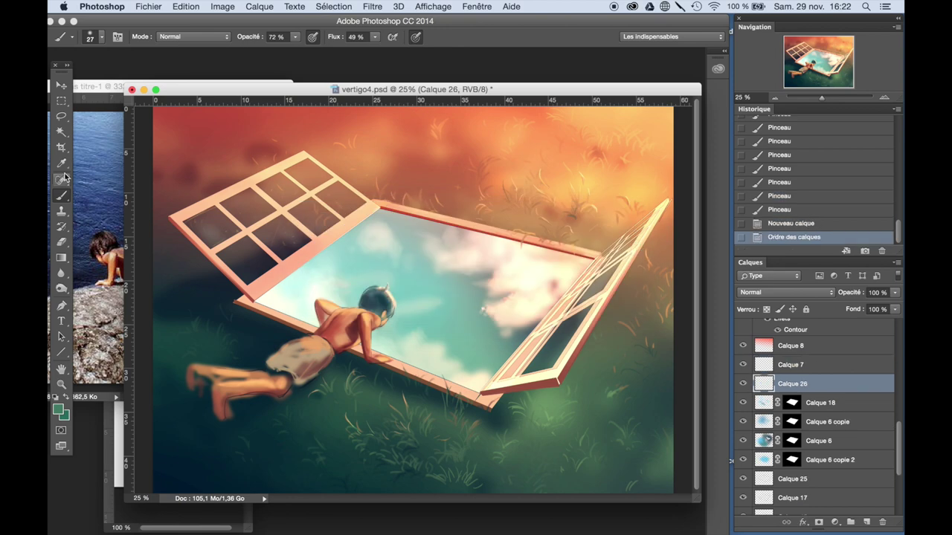
- Fill a polygonal selection of the window glass with the lighter swapped colour, then deselect
click(61, 116)
key(ctrl+plus)
click(227, 330)
key(x)
key(g)
click(312, 238)
click(334, 6)
click(334, 32)
- Move Calque 26 up the layer stack and briefly toggle Calque 15's visibility at 33% zoom
key(ctrl+minus)
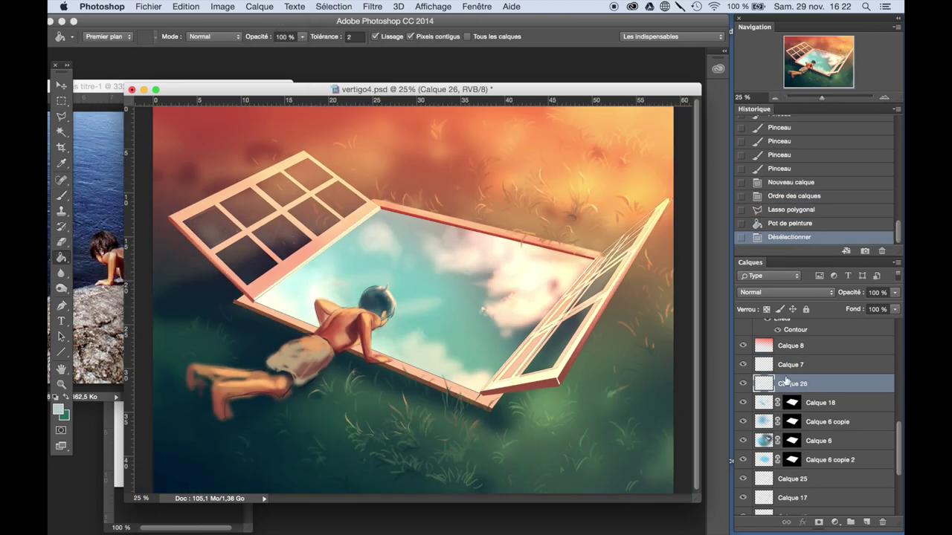
key(ctrl+bracketright)
key(ctrl+bracketright)
key(ctrl+plus)
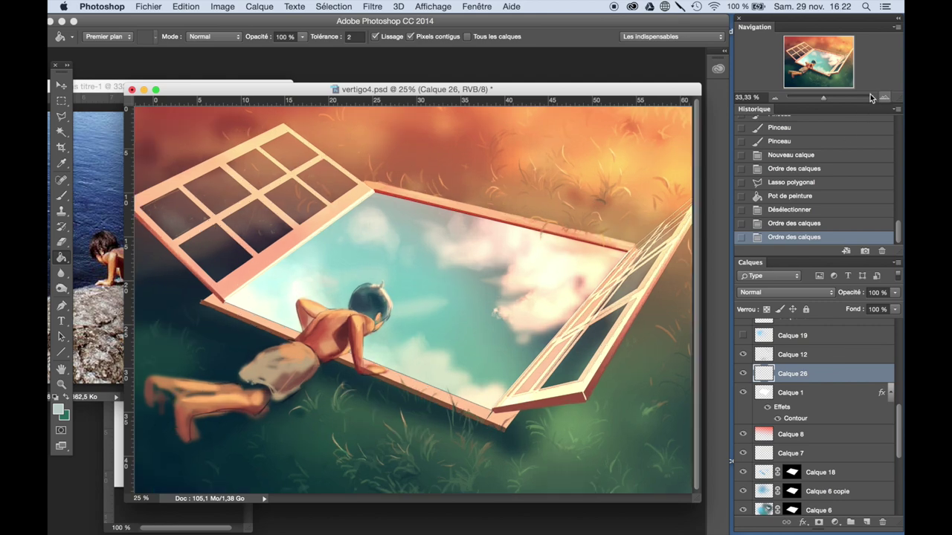
scroll(818, 417, down, 5)
click(743, 391)
click(743, 392)
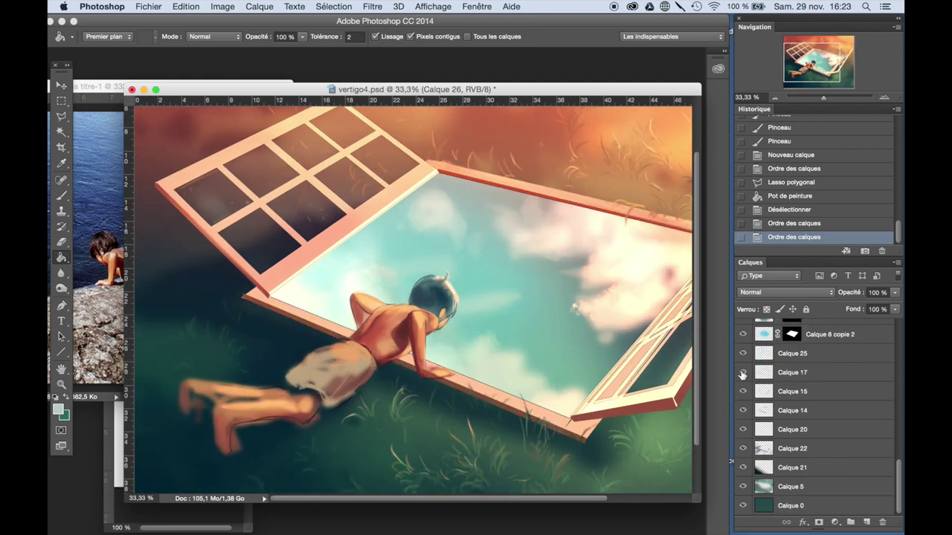
- Nudge a rectangular area of Calque 17 down with the Move tool, then deselect
click(792, 373)
key(m)
drag(206, 267, 594, 472)
key(v)
key(Down)
key(Down)
key(ctrl+d)
key(ctrl+minus)
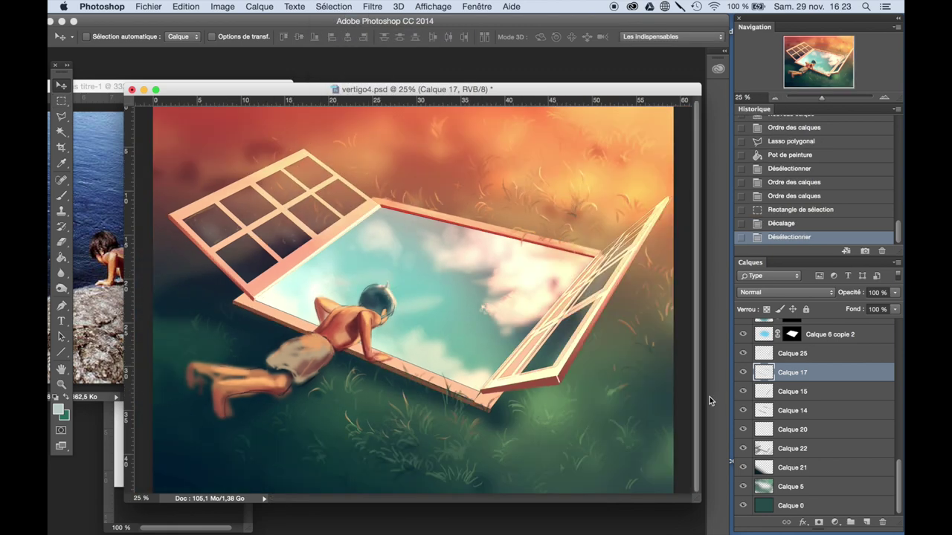
click(757, 389)
- Zoom in on the upper-left window sash and create the new layer Calque 27
key(ctrl+plus)
key(ctrl+plus)
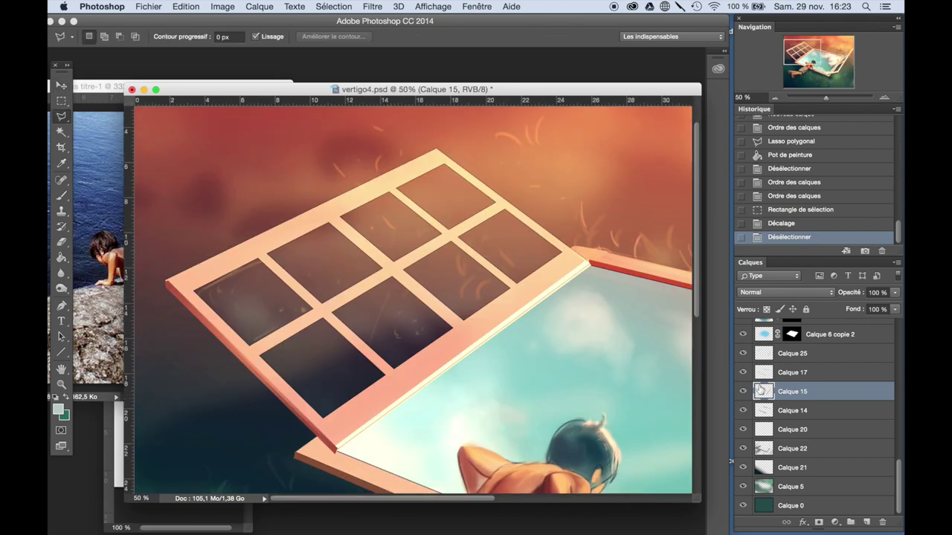
key(l)
click(744, 354)
click(792, 429)
key(ctrl+shift+n)
key(Return)
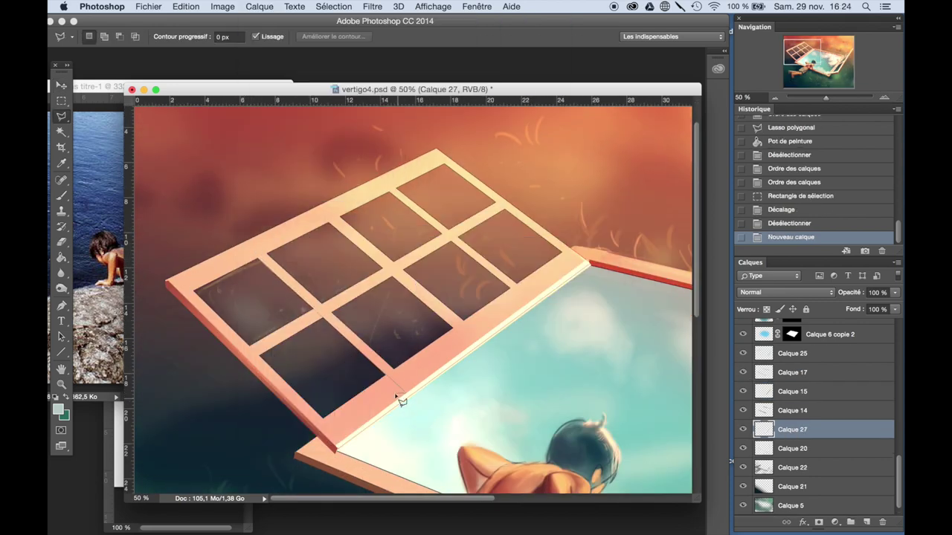
- Shade a thin strip along a frame bar, then trim the excess with a 37 px eraser
click(60, 257)
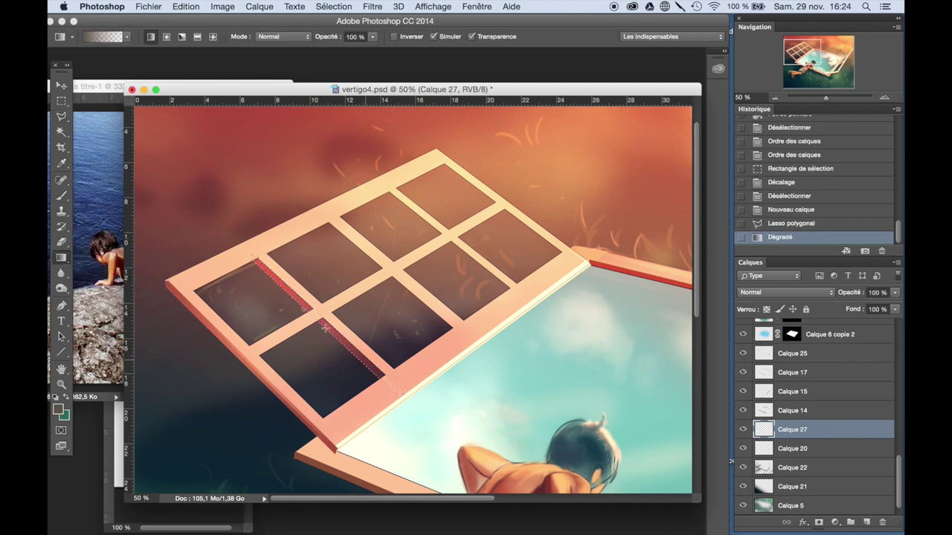
key(ctrl+minus)
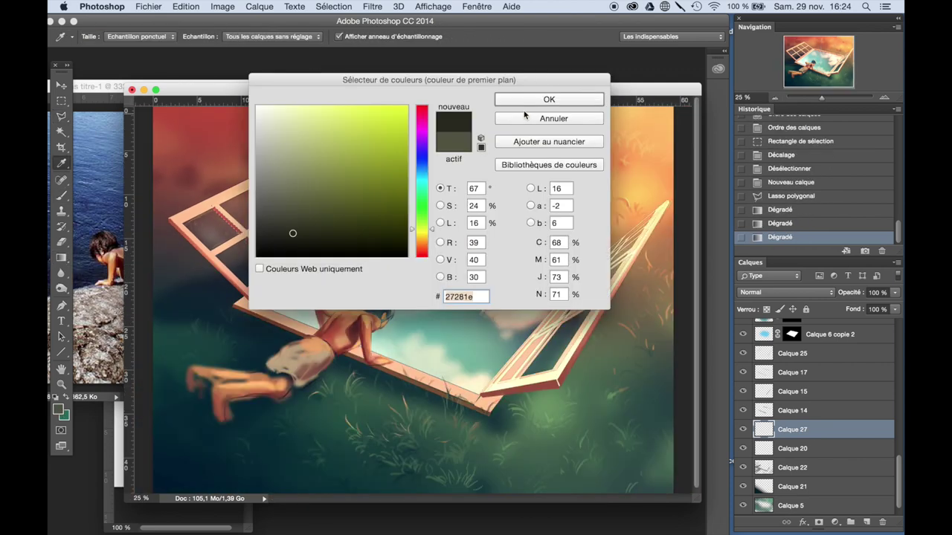
key(ctrl+plus)
key(ctrl+d)
key(e)
right_click(219, 245)
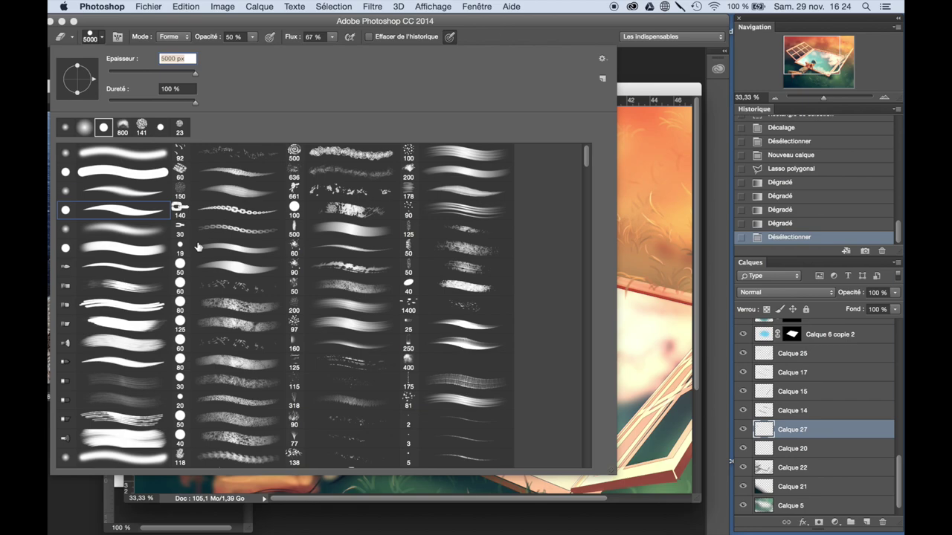
key(Return)
drag(193, 260, 245, 297)
- Lay dark gradient shading inside a thin lasso strip along the frame edge
click(62, 117)
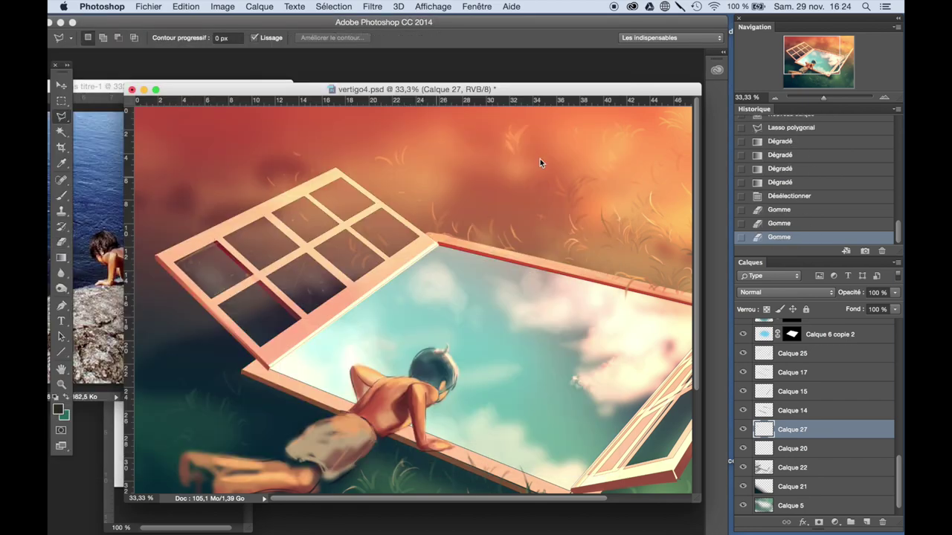
key(ctrl+minus)
scroll(262, 236, up, 2)
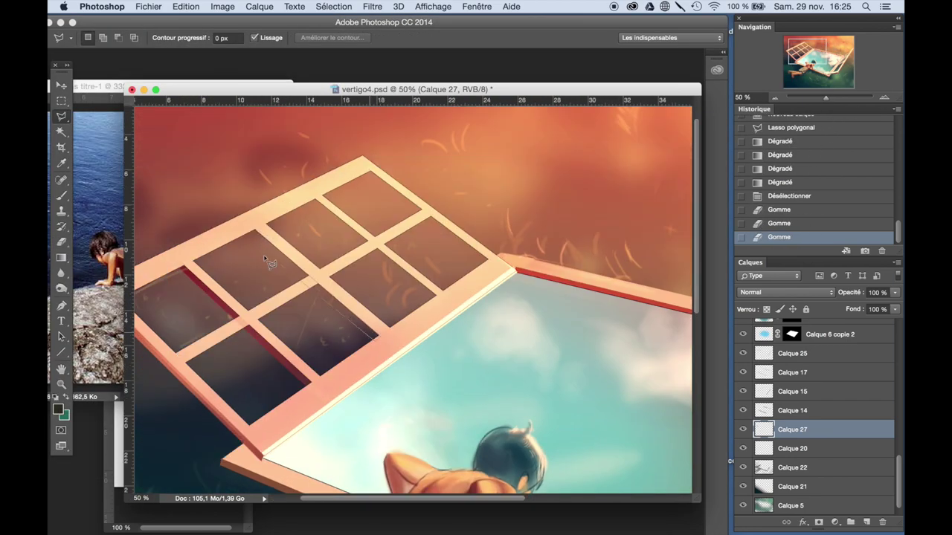
click(251, 232)
click(377, 336)
key(g)
mouse_move(268, 238)
mouse_down()
mouse_move(342, 312)
mouse_move(300, 358)
mouse_move(298, 275)
mouse_up()
drag(335, 305, 357, 331)
drag(267, 237, 313, 298)
drag(223, 327, 283, 387)
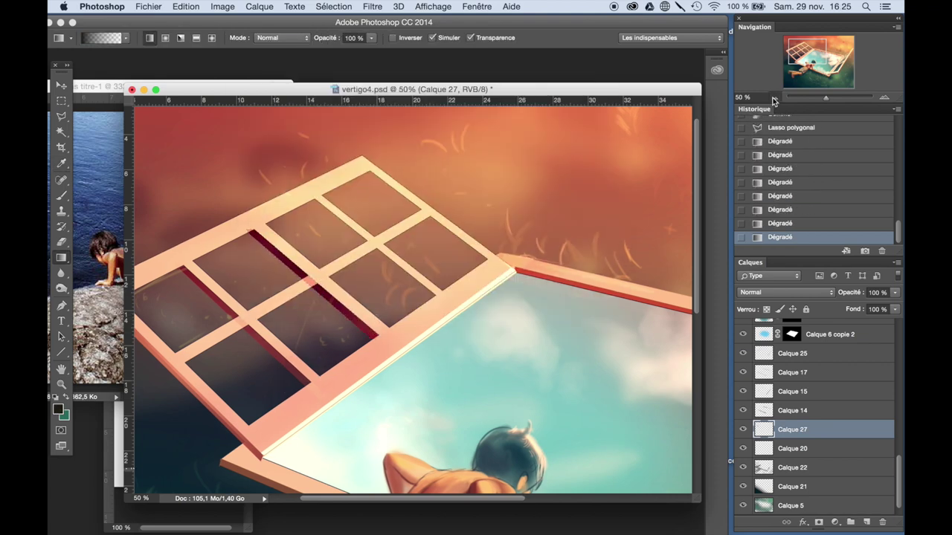
key(ctrl+minus)
key(ctrl+minus)
- Adjust the shading with Hue/Saturation, hue -23 and lightness +8, then deselect
click(222, 6)
key(super+u)
drag(730, 466, 734, 466)
drag(730, 400, 715, 401)
key(Return)
key(ctrl+d)
- Erase excess frame shading, try lightness -39, then revert it in History
key(e)
drag(609, 245, 639, 223)
drag(617, 238, 655, 212)
key(super+plus)
click(223, 6)
click(405, 162)
drag(730, 465, 708, 466)
key(Return)
key(l)
scroll(409, 297, down, 2)
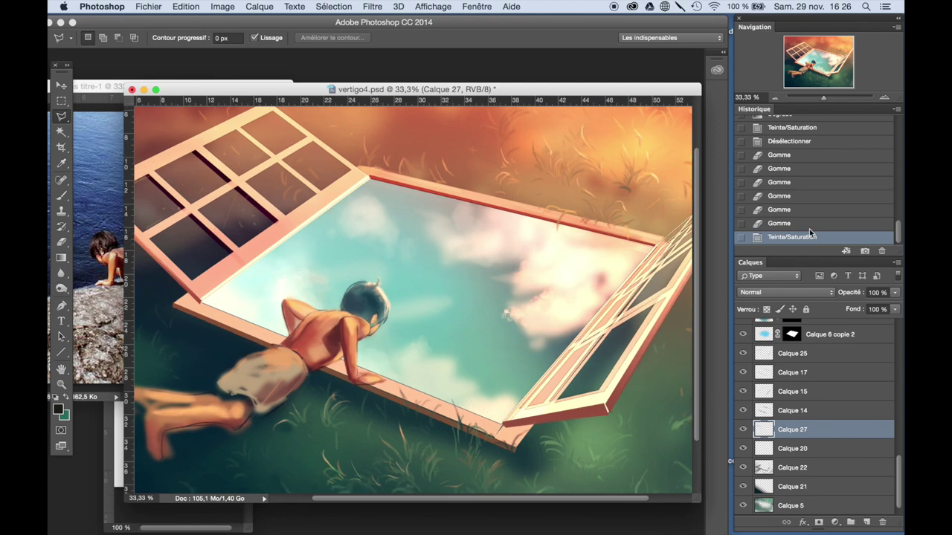
click(809, 223)
- At 50% zoom, darken a diagonal frame bar strip with a red gradient
key(super+plus)
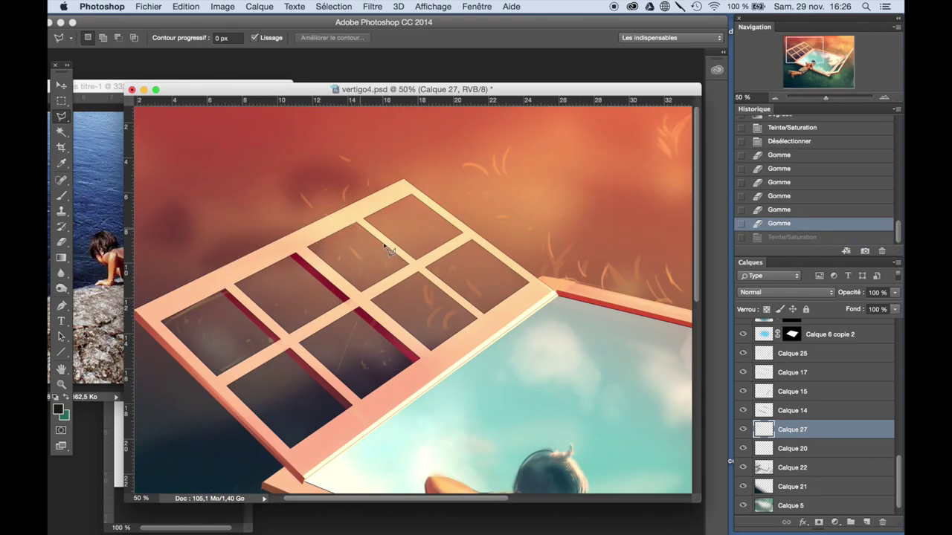
double_click(387, 245)
key(g)
drag(387, 246, 407, 242)
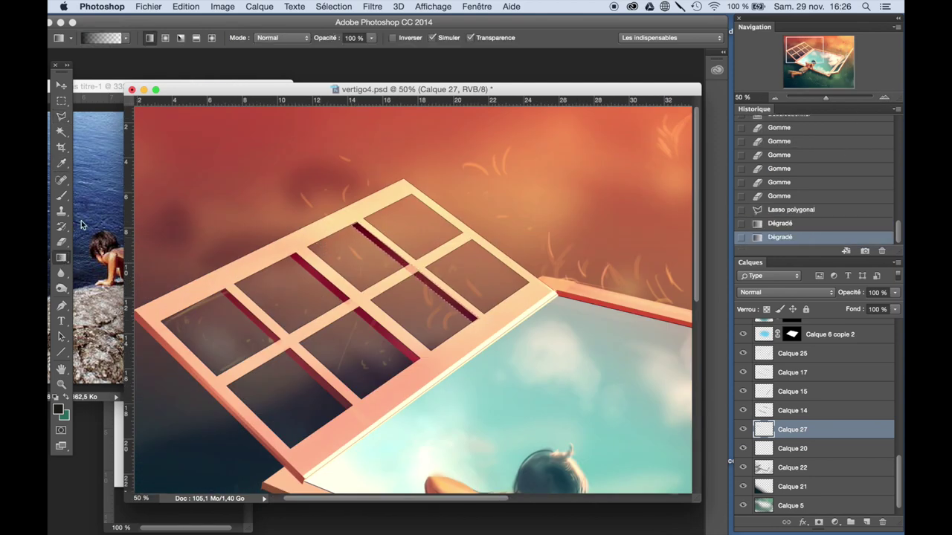
- Shade a thin strip along the top frame edge with a gradient and deselect
key(l)
double_click(529, 292)
key(g)
drag(417, 202, 513, 275)
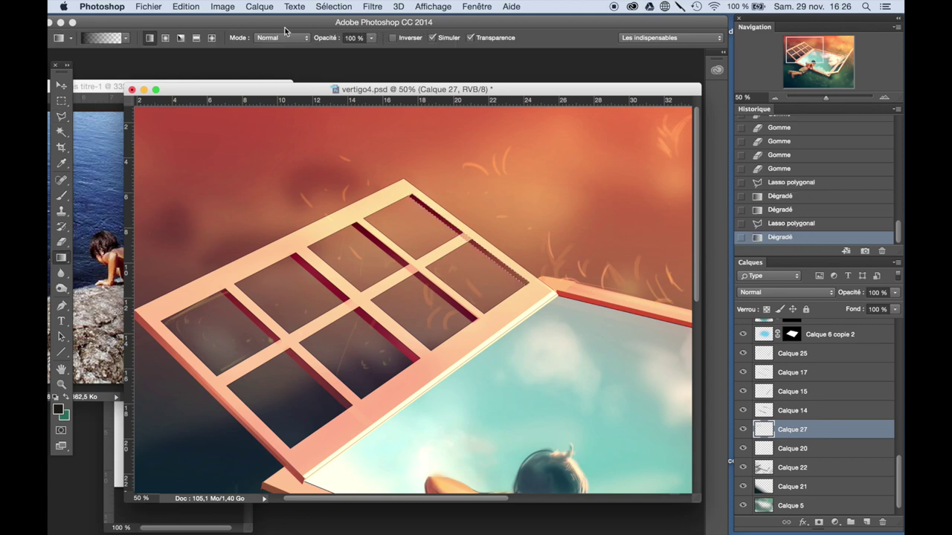
key(super+z)
key(l)
double_click(535, 291)
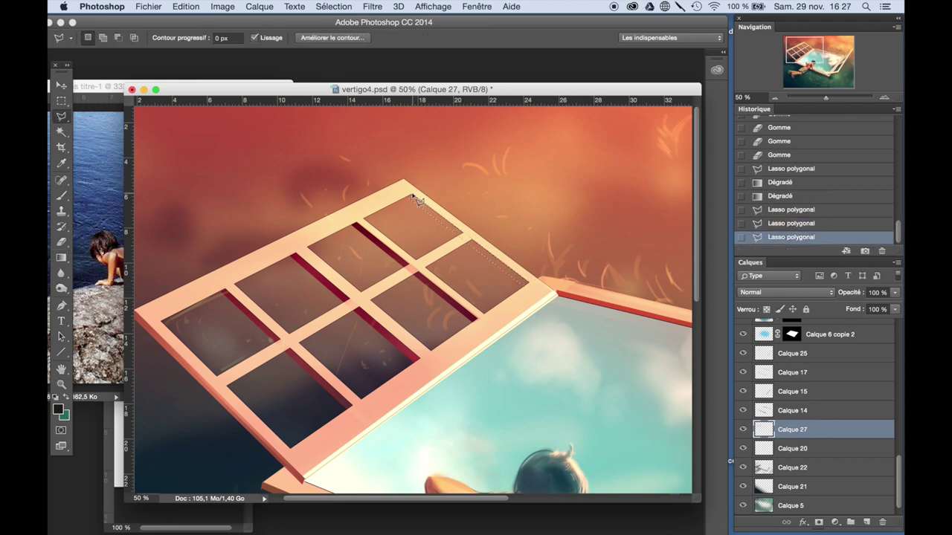
click(333, 6)
click(342, 30)
- Touch up with the eraser, then darken Calque 13 to lightness -33 via Hue/Saturation
key(e)
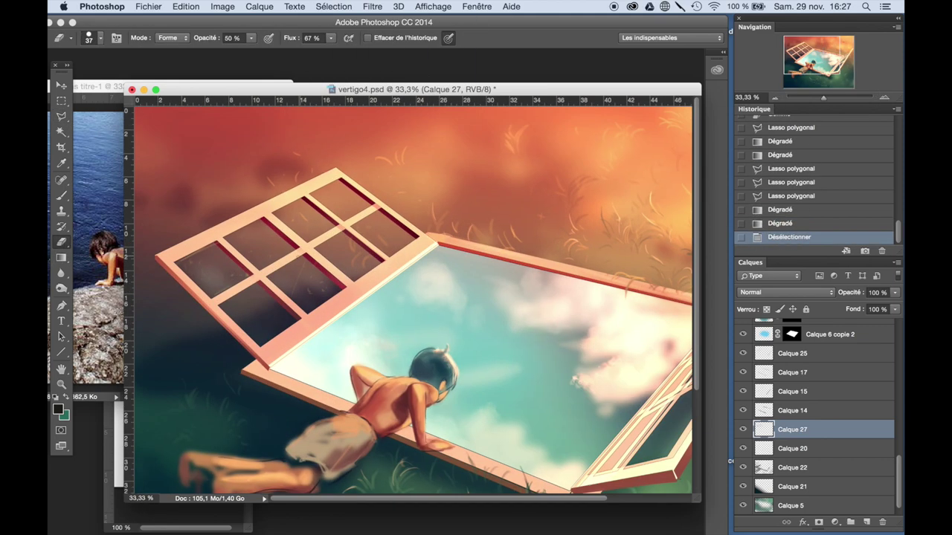
key(super+minus)
click(883, 99)
click(774, 97)
scroll(818, 416, up, 5)
scroll(743, 341, up, 3)
scroll(743, 341, up, 2)
click(791, 335)
key(super+u)
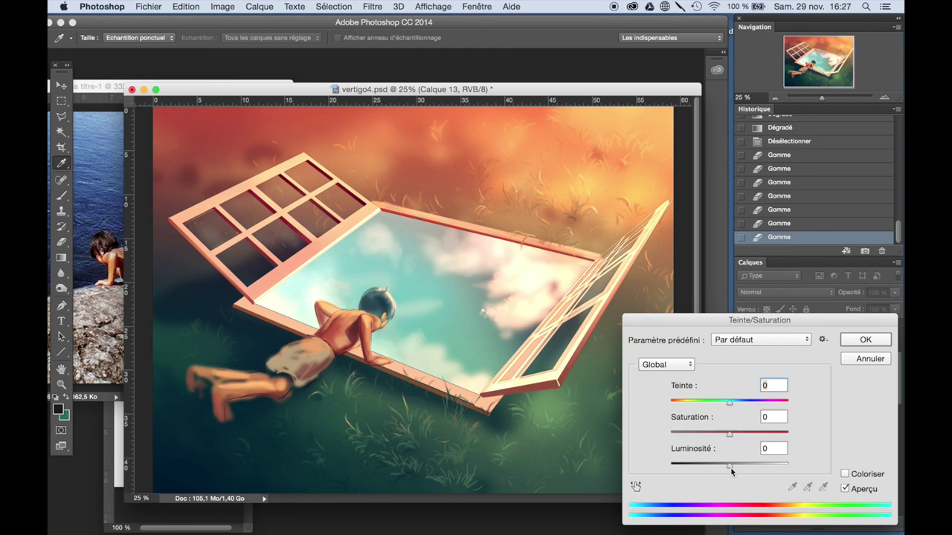
drag(729, 465, 710, 466)
key(Return)
- Toggle Calque 15's visibility and try darkening Calque 17 with Hue/Saturation
scroll(818, 387, down, 10)
click(742, 372)
click(742, 372)
click(818, 354)
key(super+u)
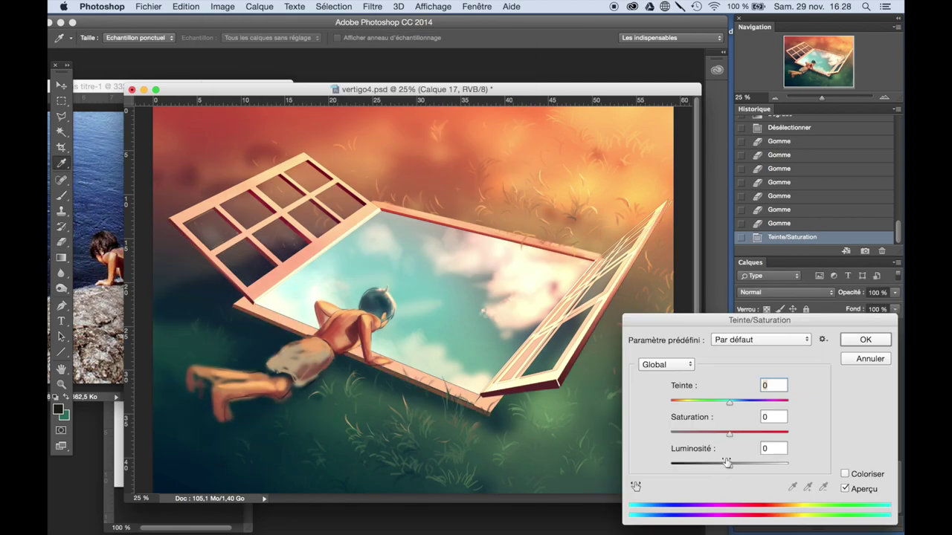
drag(729, 465, 702, 466)
key(Escape)
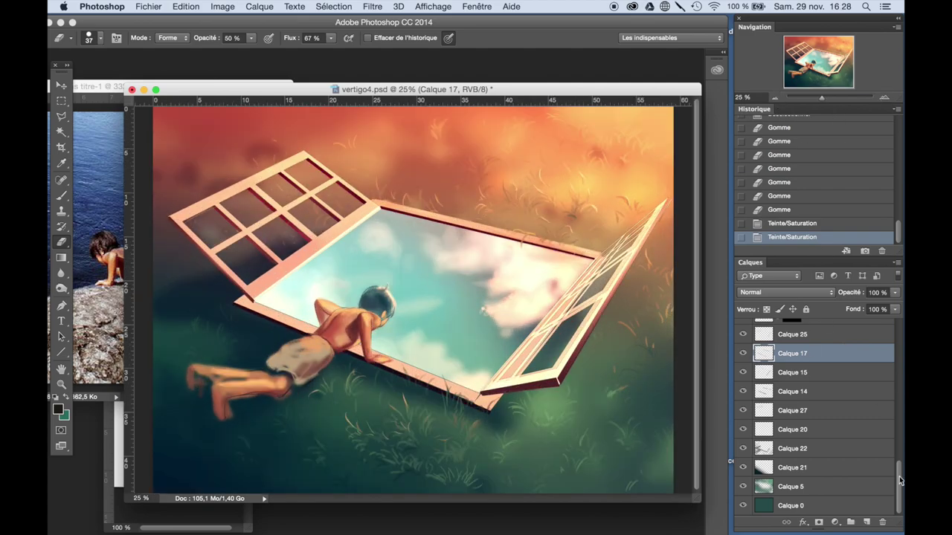
- After trying hue +52 and lightness -47, apply lightness -28 to the bottom layer Calque 0
click(790, 506)
key(super+u)
mouse_move(729, 401)
mouse_down()
mouse_move(758, 402)
mouse_move(687, 401)
mouse_up()
key(Escape)
key(super+u)
mouse_move(729, 465)
mouse_down()
mouse_move(701, 464)
mouse_move(713, 465)
mouse_up()
key(Escape)
key(super+u)
key(Return)
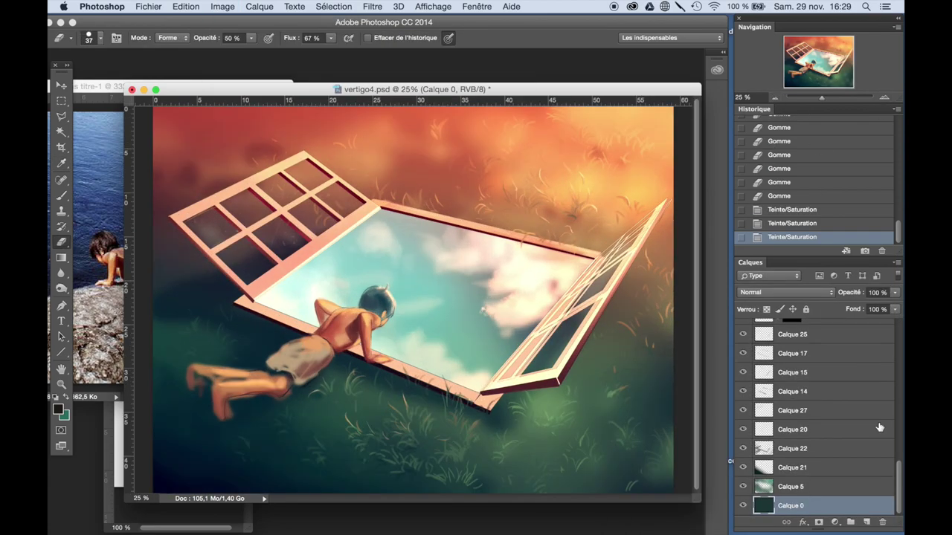